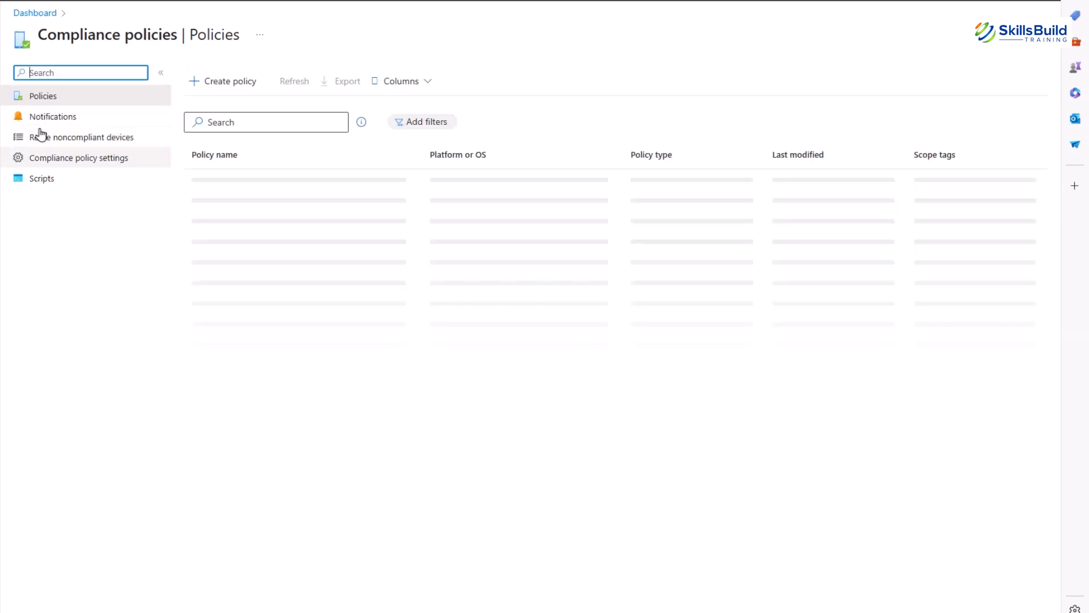
Return to the dashboard and review the device configuration tile and the list of capabilities in the Intune welcome text
click(31, 14)
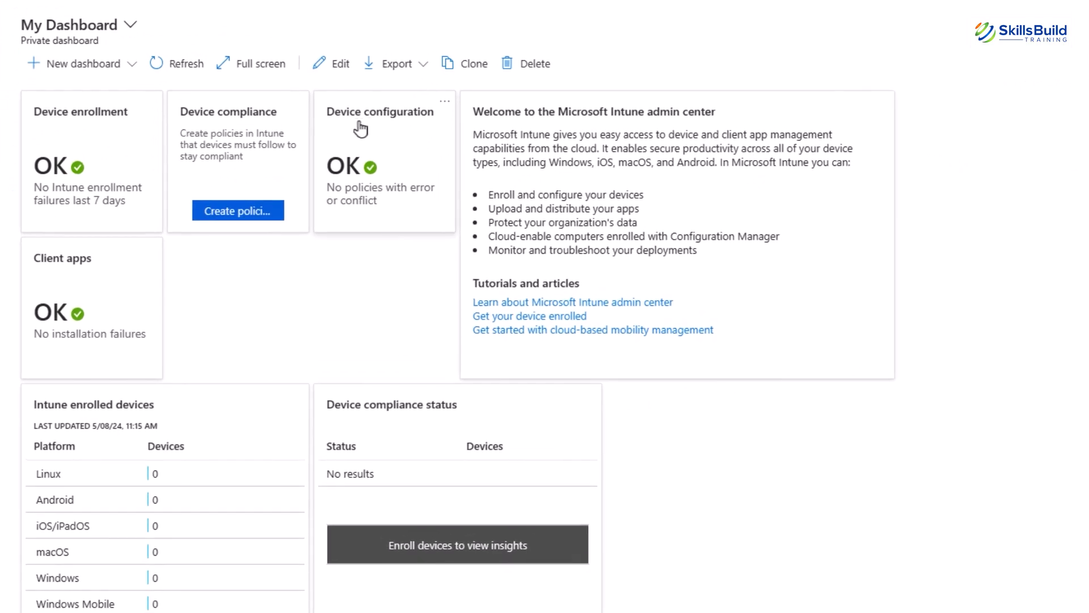
click(361, 130)
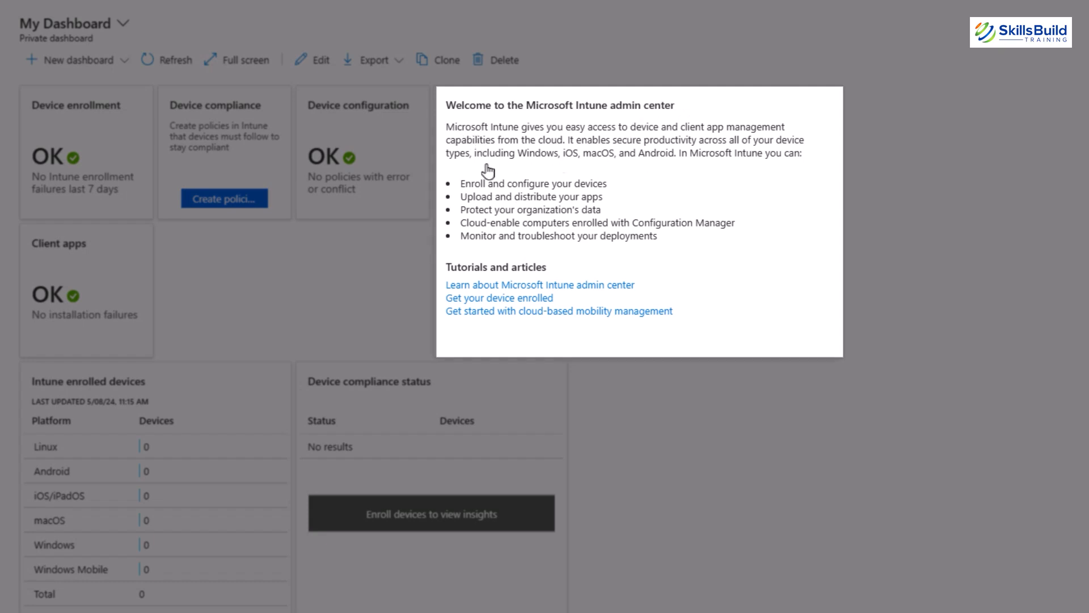
drag(675, 107, 440, 115)
click(639, 212)
drag(655, 237, 456, 189)
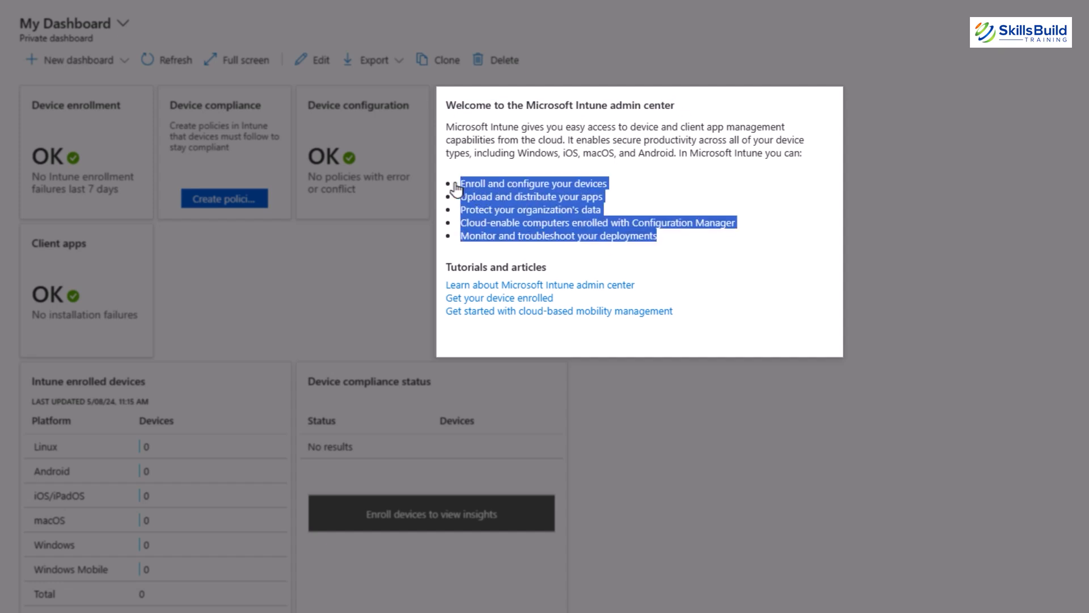
click(694, 251)
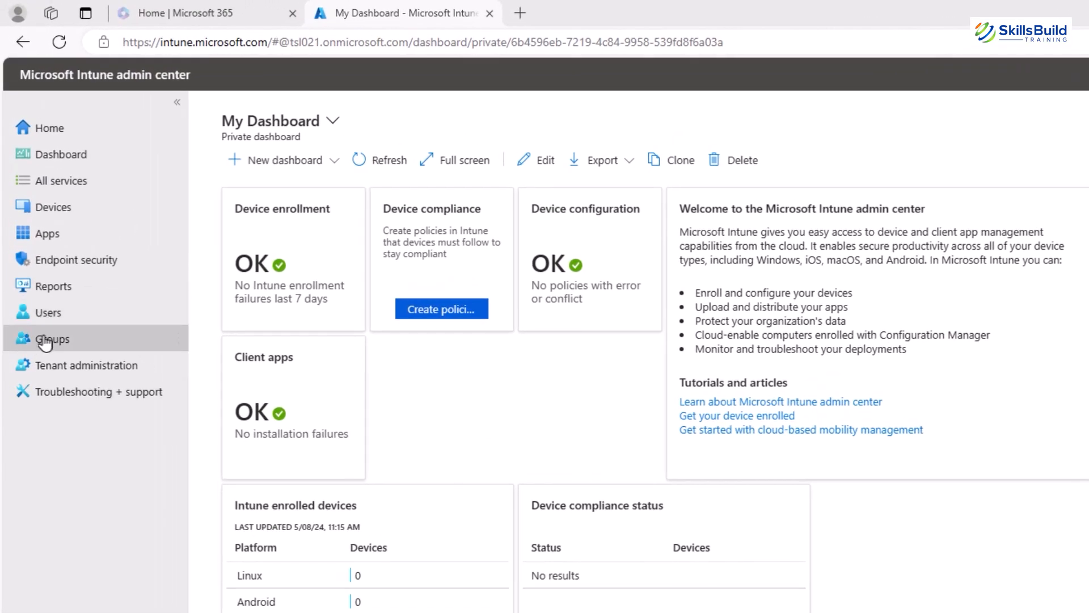
Open the Devices overview, dismiss the tour prompt and review the Manage devices by platform section
click(56, 370)
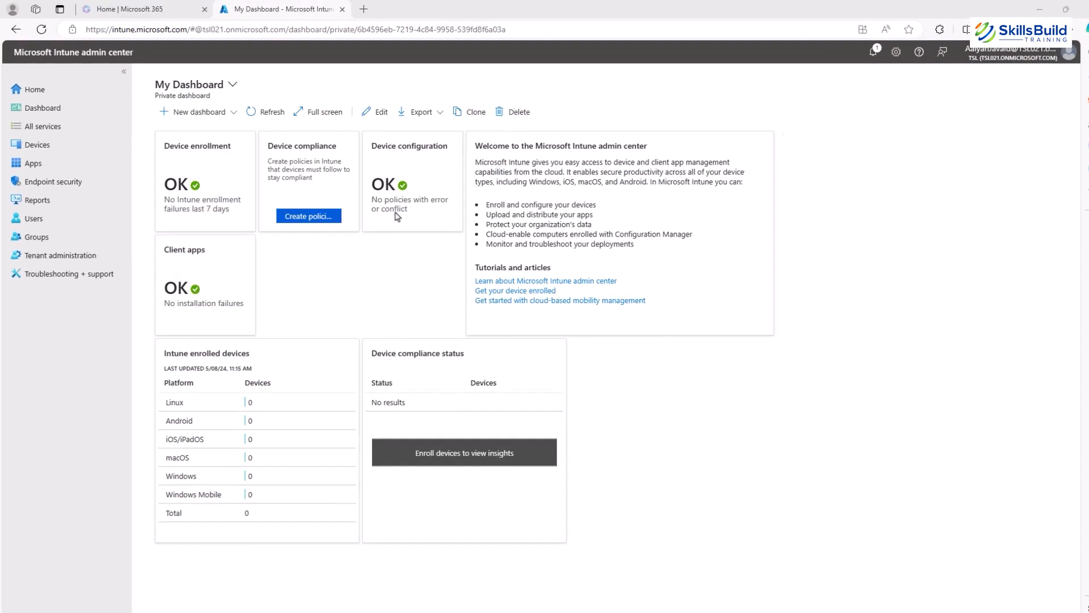
click(54, 252)
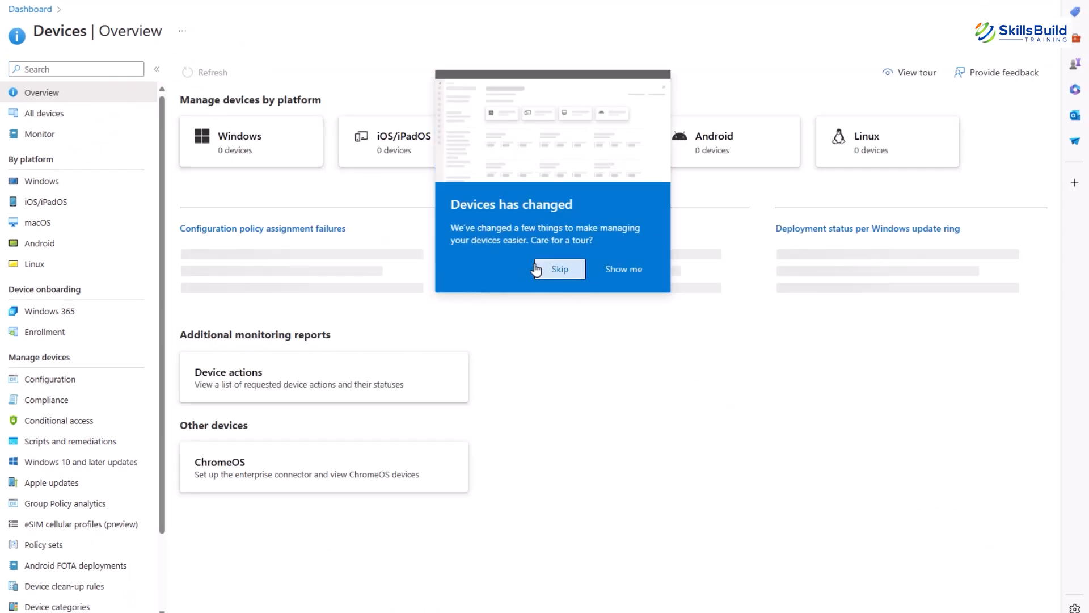
click(641, 276)
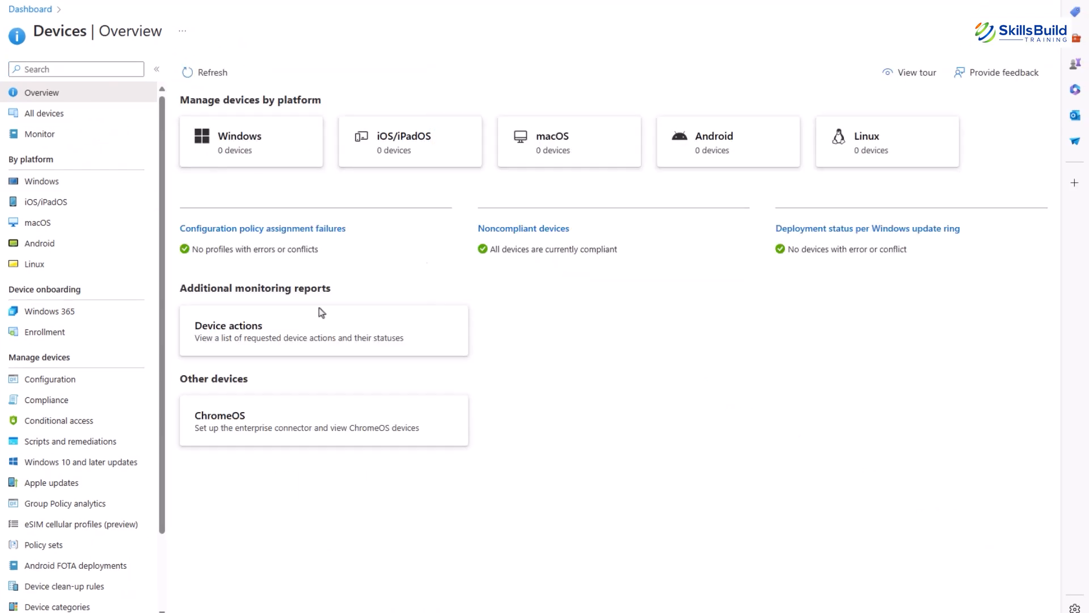
drag(320, 100, 190, 103)
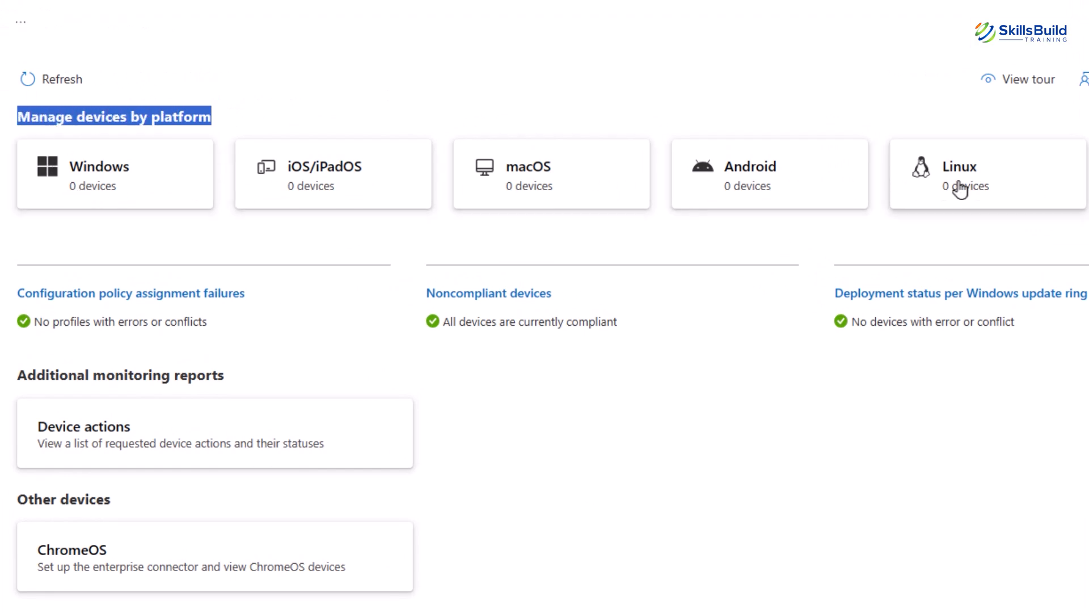
click(719, 242)
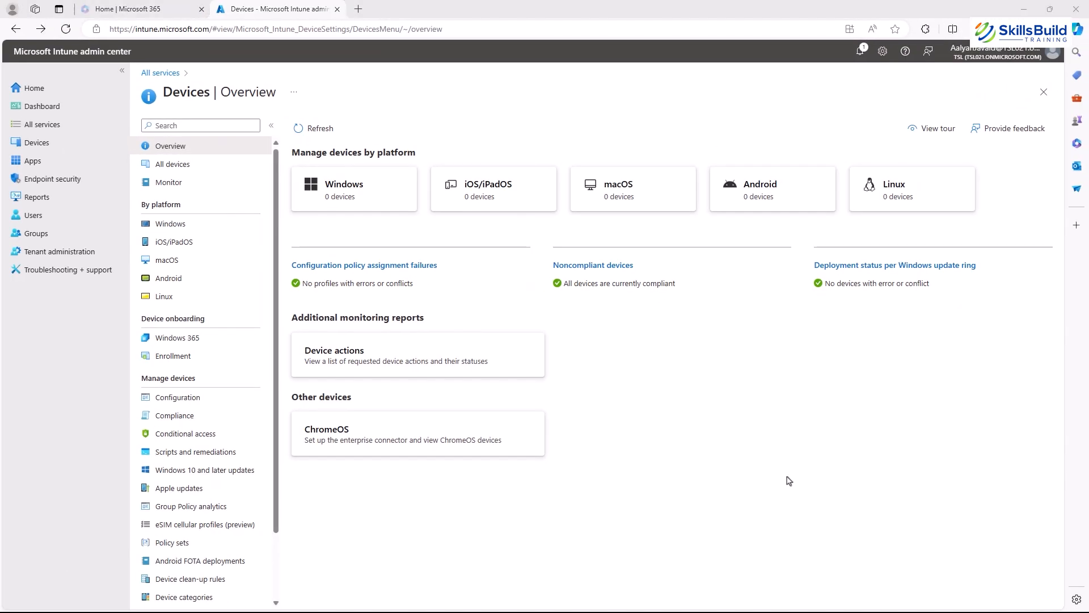
Examine the configuration policy assignment failures and noncompliant devices statuses on the Devices overview
drag(438, 267, 293, 266)
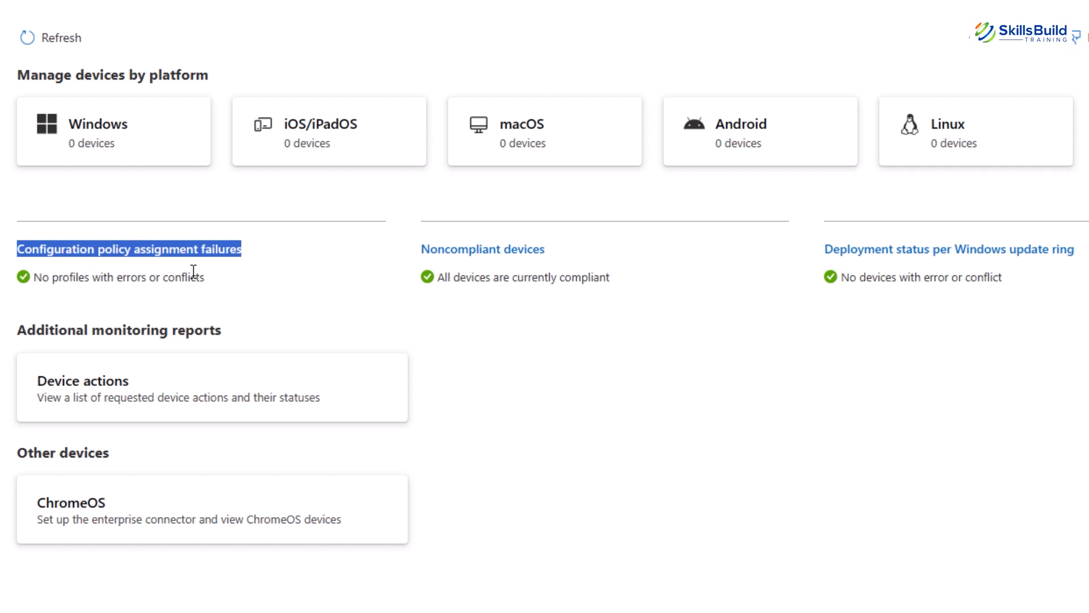
click(654, 500)
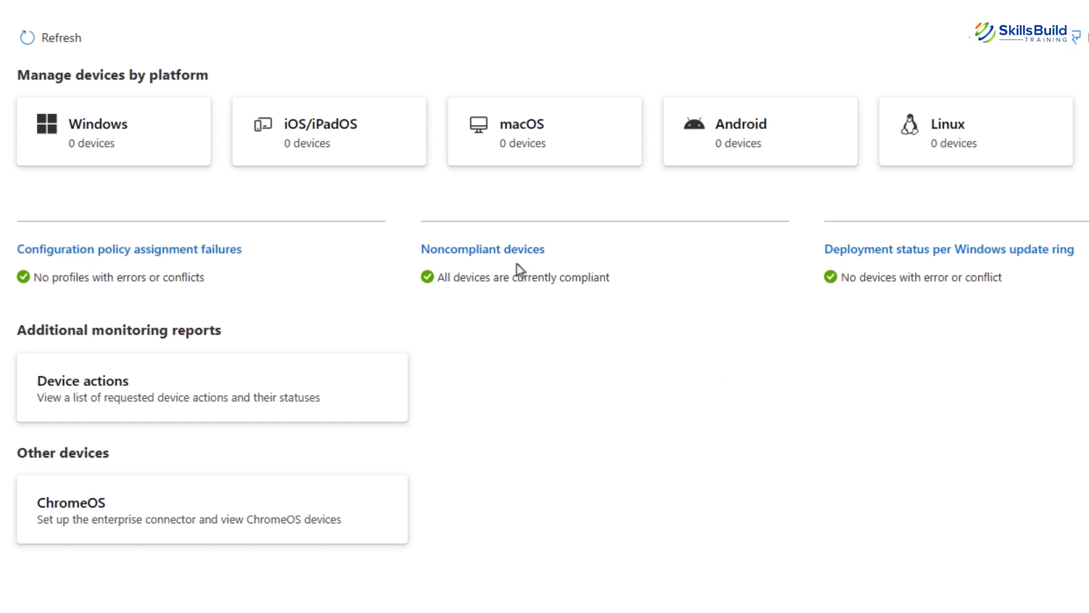
drag(541, 252, 418, 250)
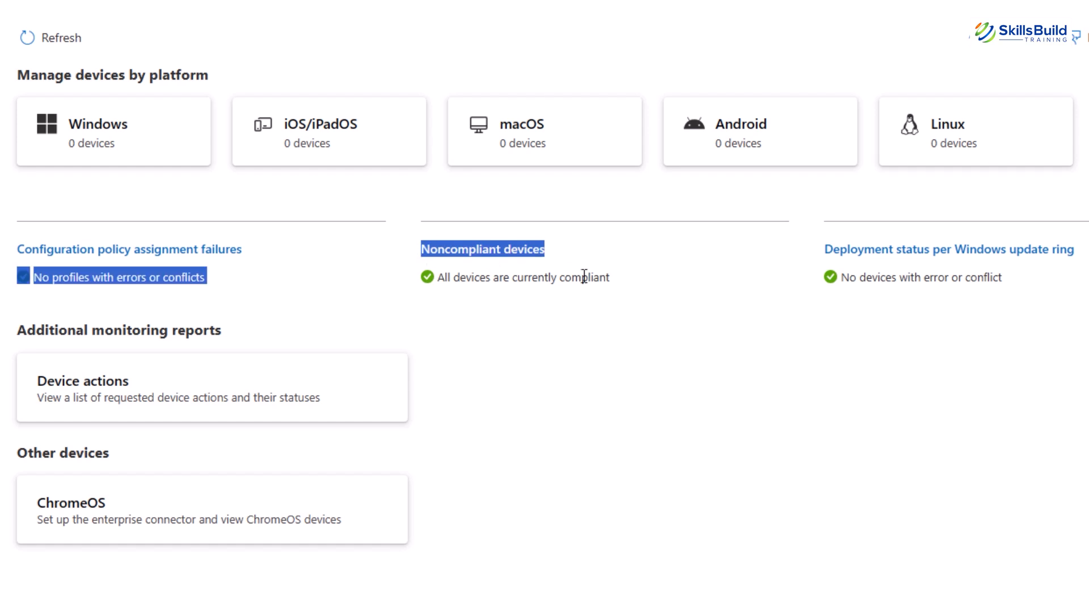
click(585, 291)
drag(556, 279, 461, 279)
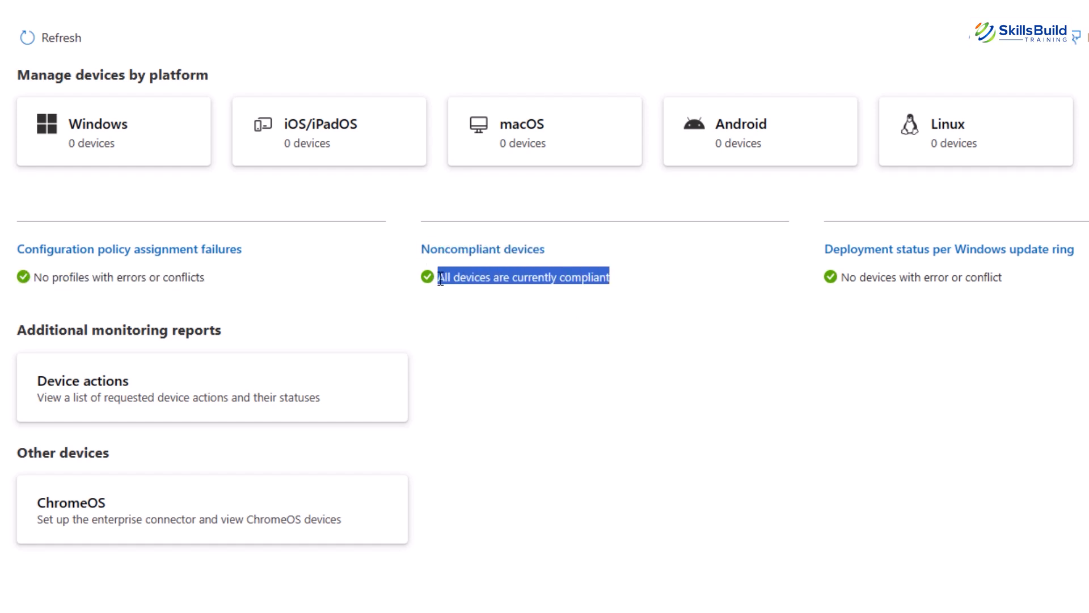
click(484, 328)
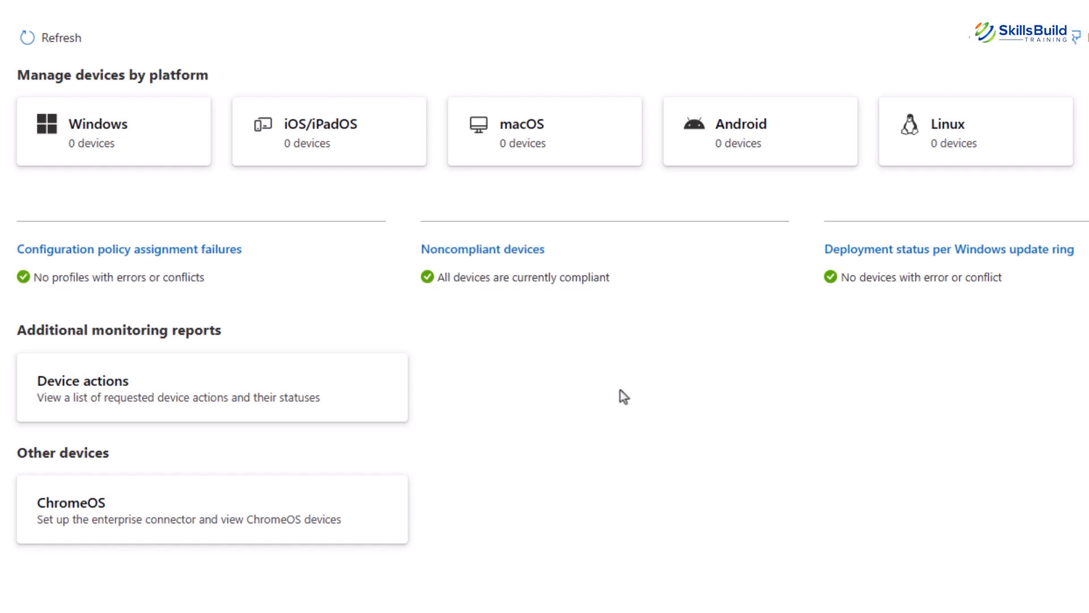
scroll(620, 390, down, 1)
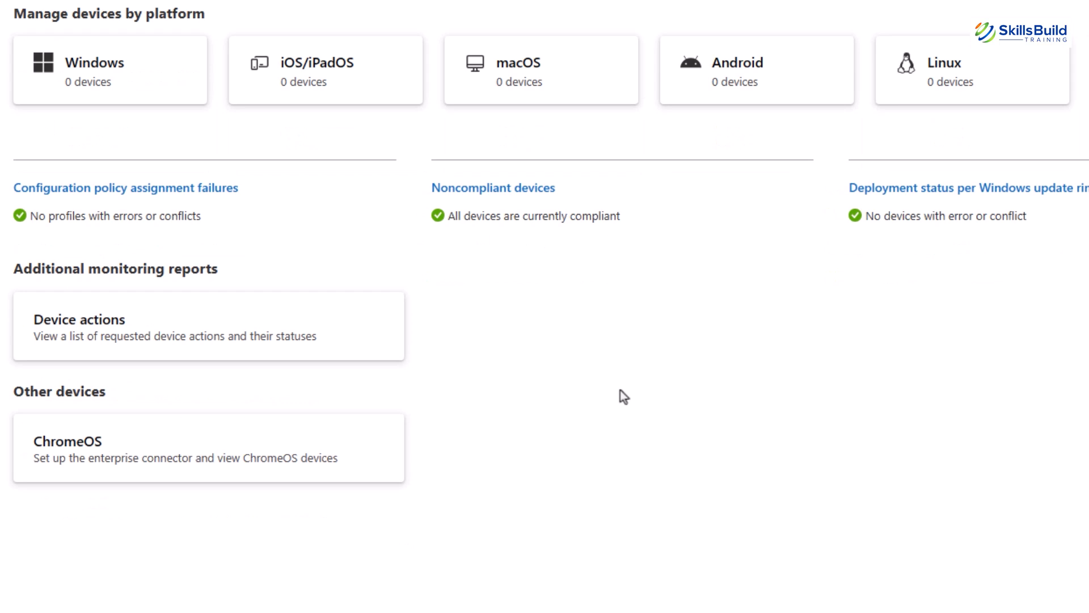
scroll(885, 430, up, 1)
click(1052, 321)
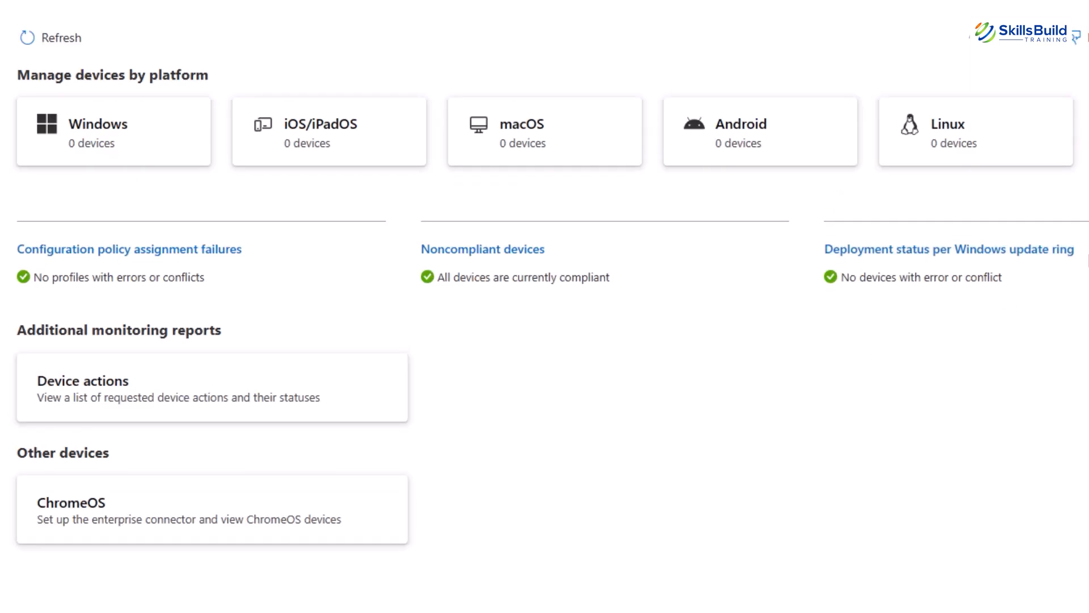
View the deployment status per Windows update ring report and return to the Devices overview
drag(1081, 256, 822, 255)
click(873, 328)
click(878, 255)
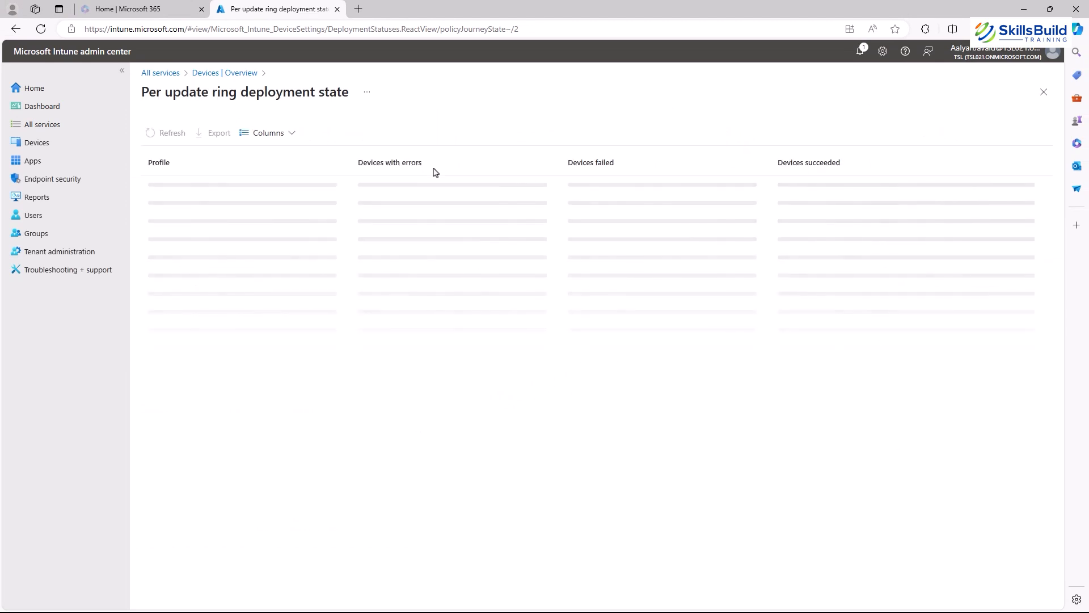
drag(356, 95, 140, 92)
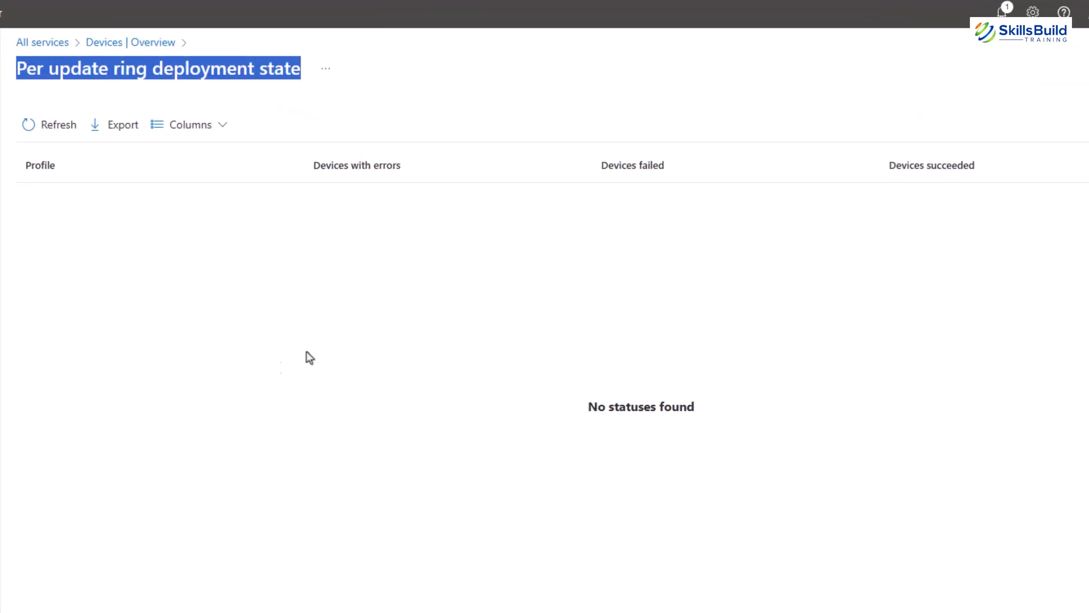
click(103, 44)
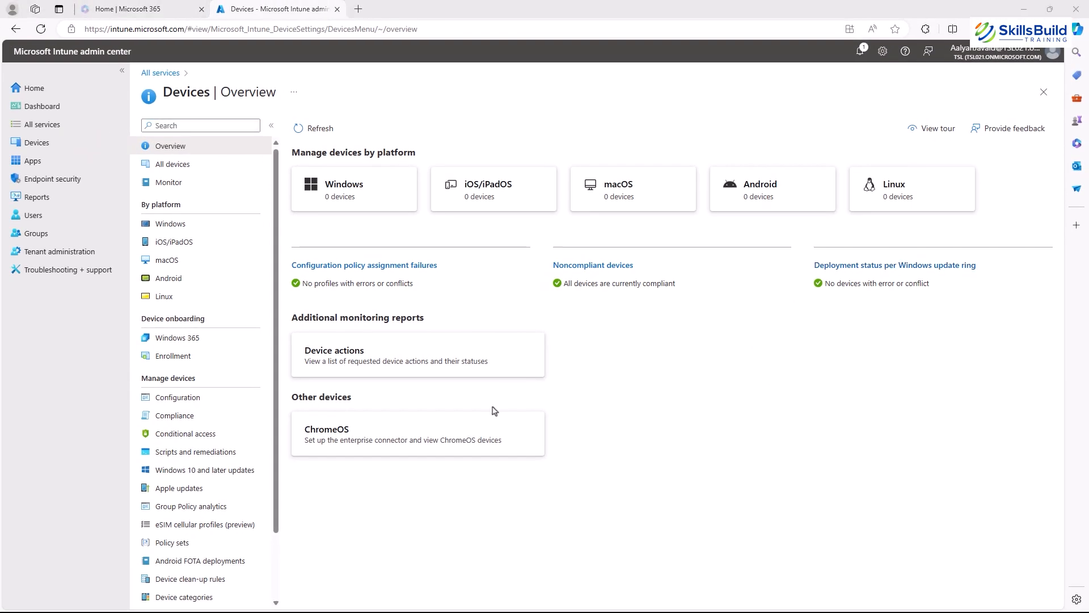
Review the Additional monitoring reports section of the Devices overview
drag(438, 317, 285, 317)
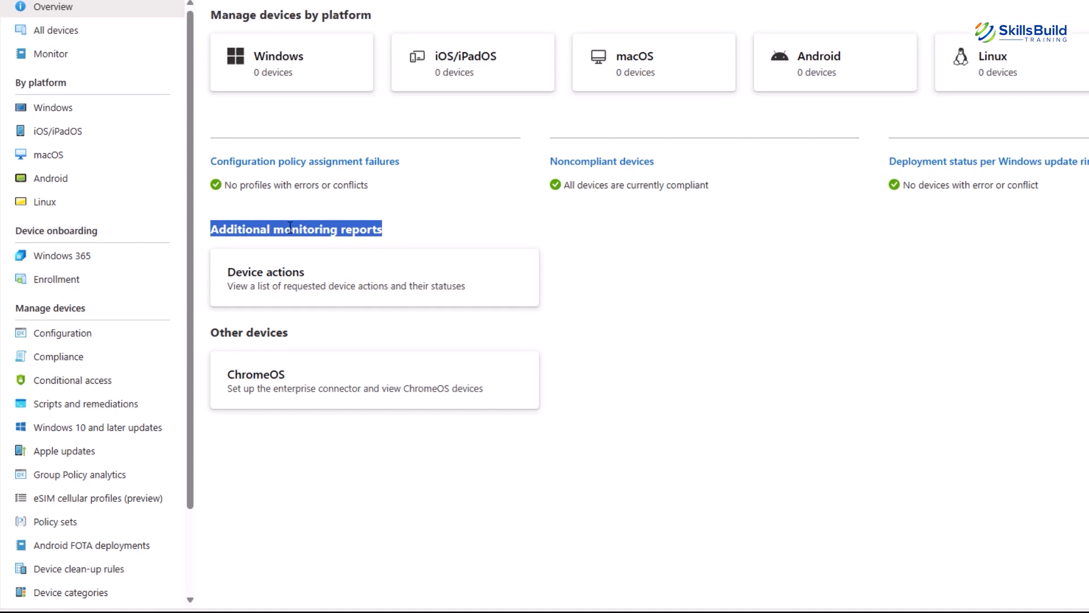
click(403, 242)
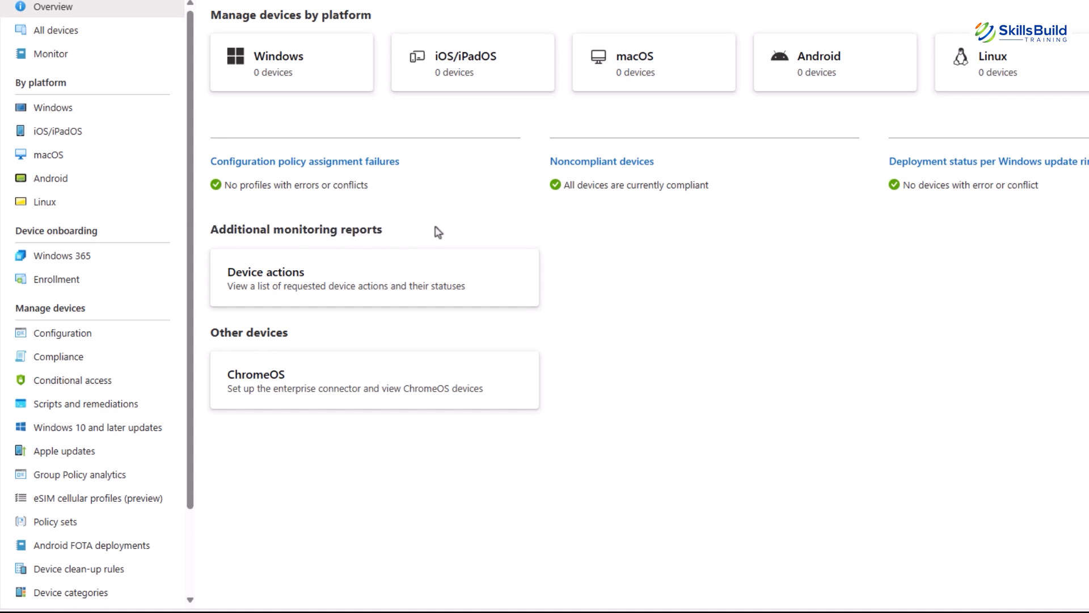
drag(422, 229, 202, 233)
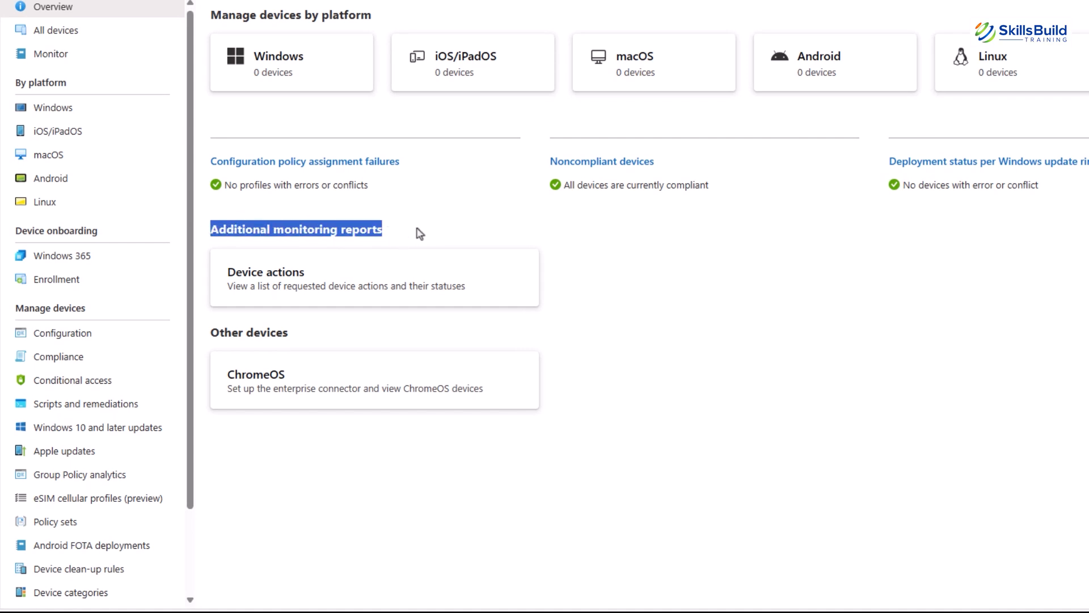
scroll(420, 233, down, 1)
scroll(418, 233, up, 1)
click(264, 285)
drag(389, 234, 210, 232)
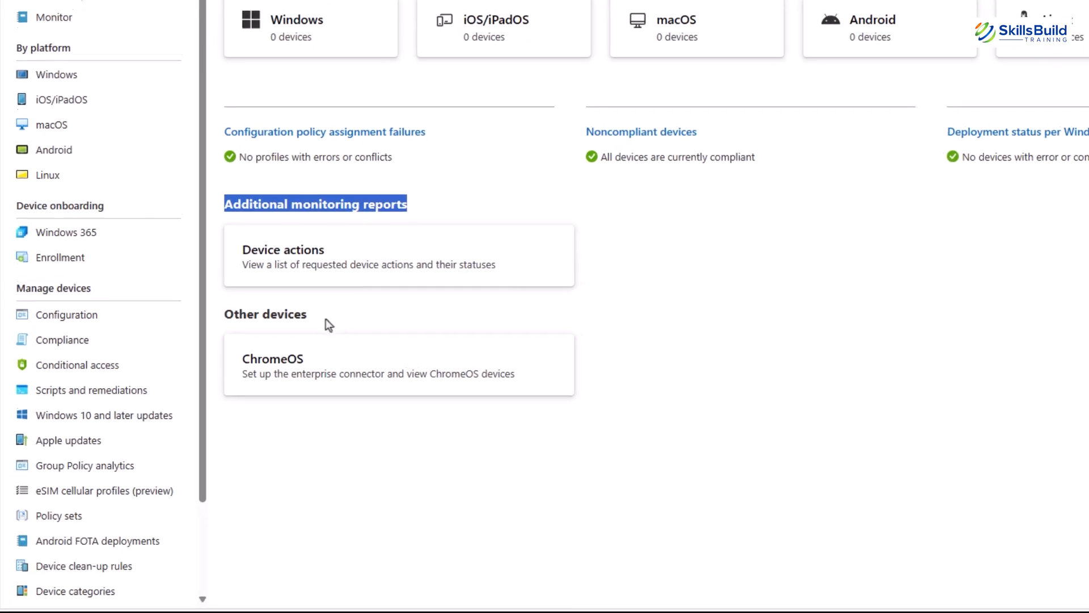
View the ChromeOS devices page from the Other devices section and return to the Devices overview
drag(327, 319, 211, 314)
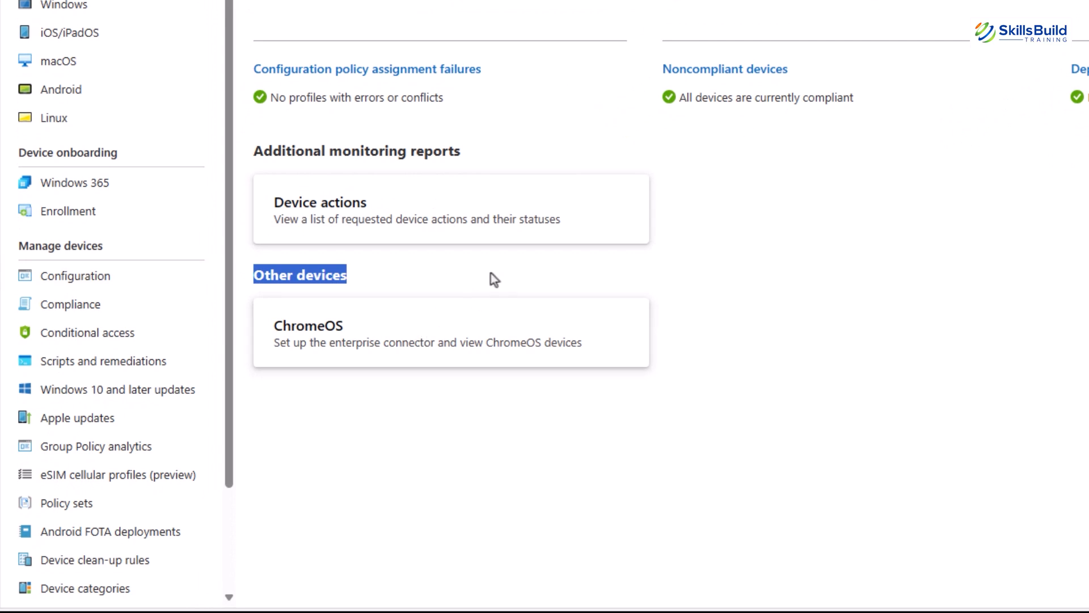
click(505, 271)
click(386, 343)
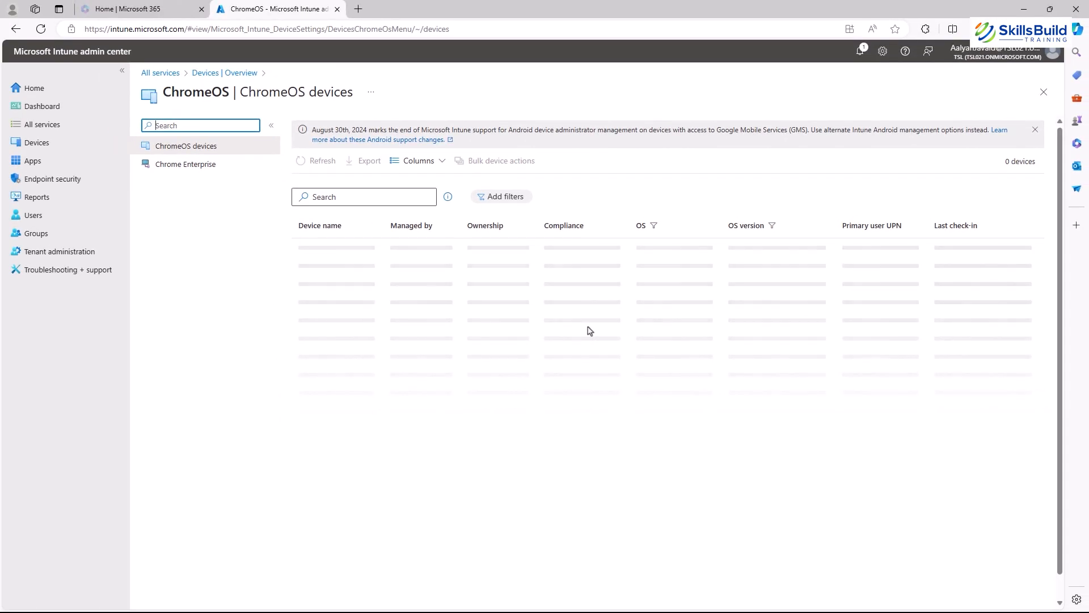
click(205, 75)
View the Device actions report, return to the Devices overview and look through its device management options
click(358, 361)
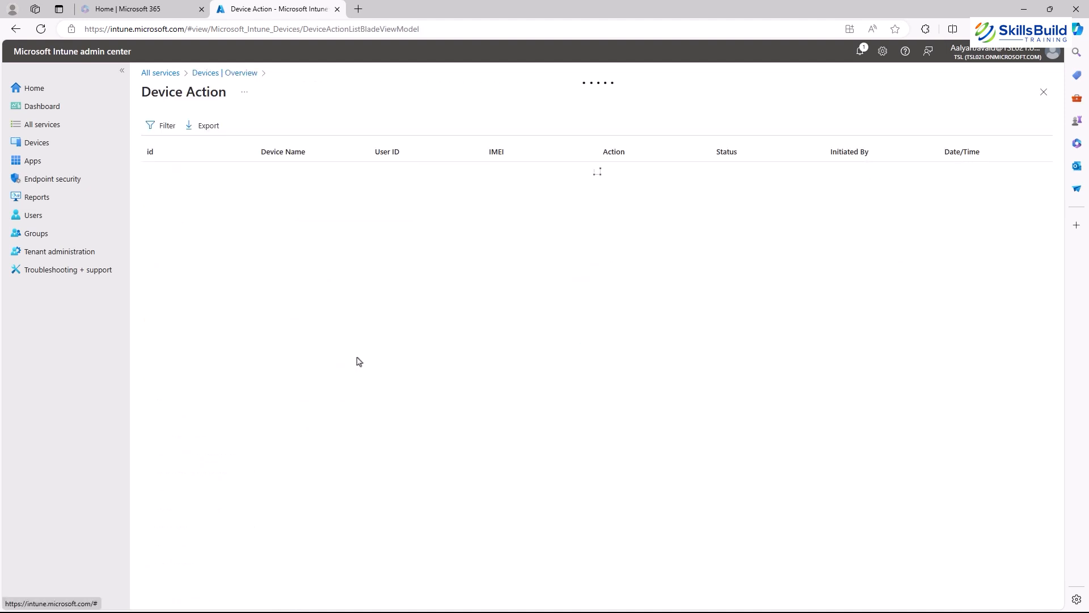
click(202, 74)
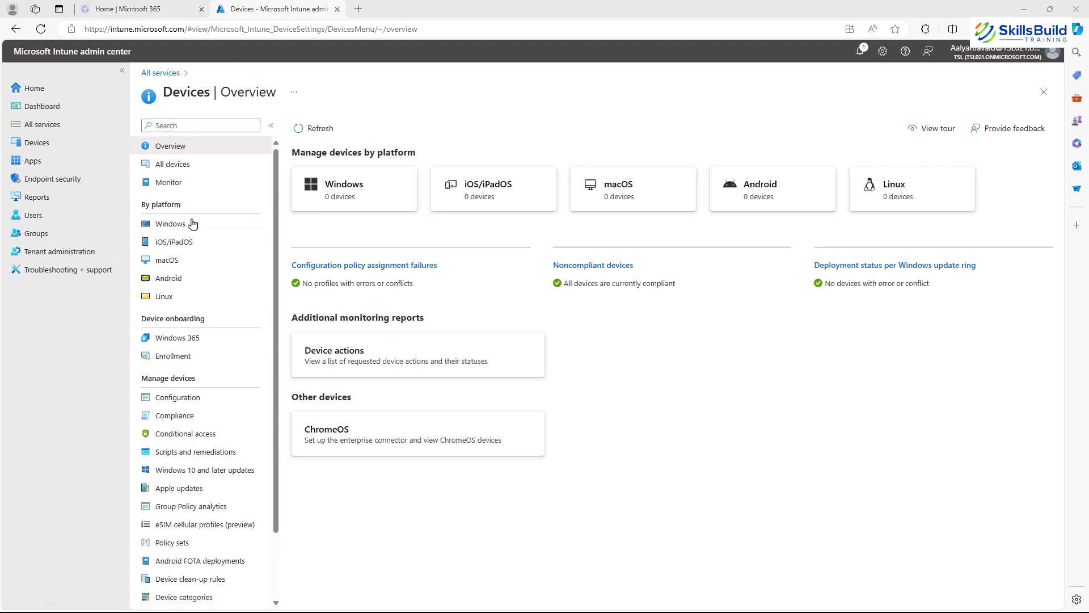
scroll(193, 233, down, 2)
scroll(194, 239, up, 2)
scroll(195, 239, down, 1)
scroll(194, 239, up, 1)
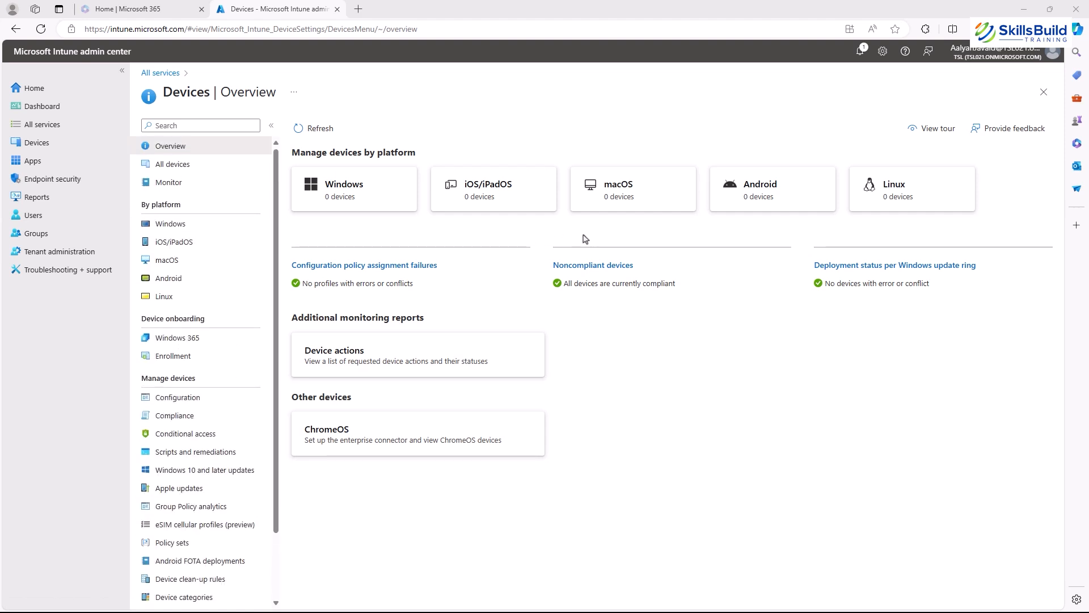
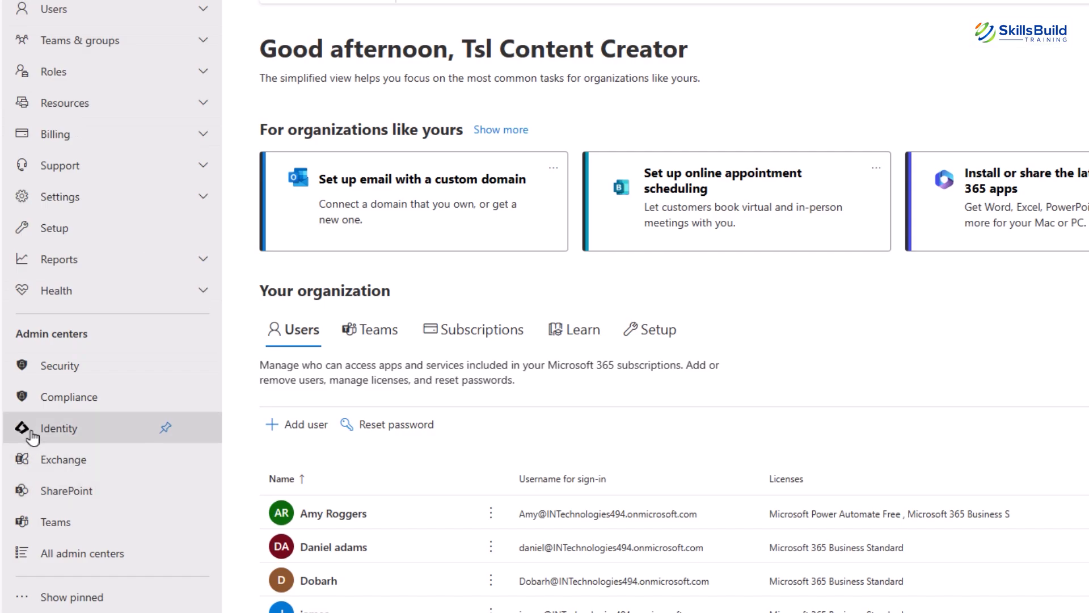
Switch from the Microsoft 365 admin center to the Identity admin center and open the list of all devices
click(31, 433)
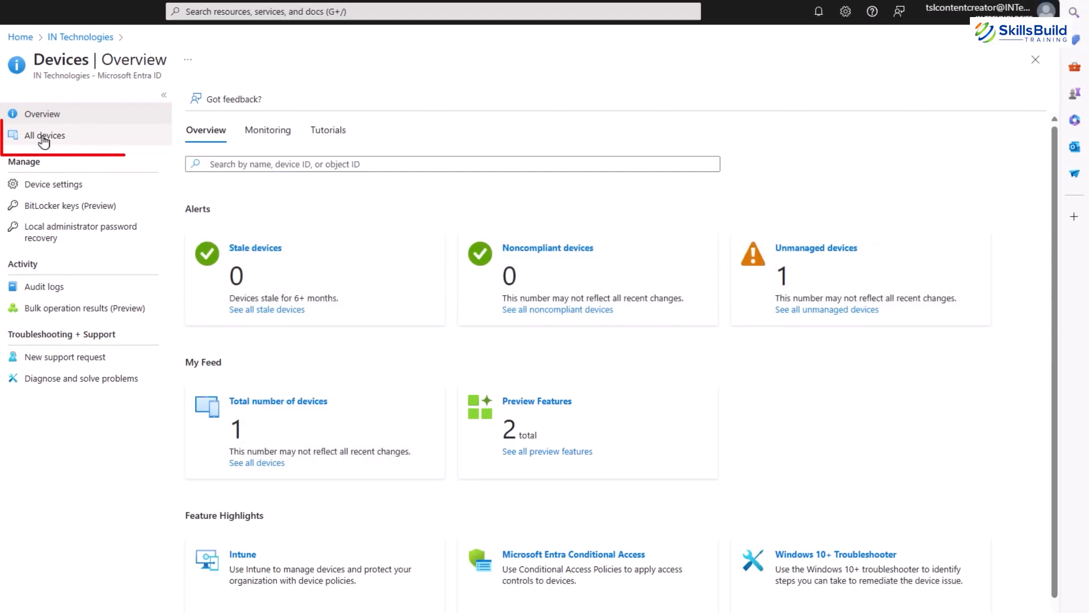
click(47, 135)
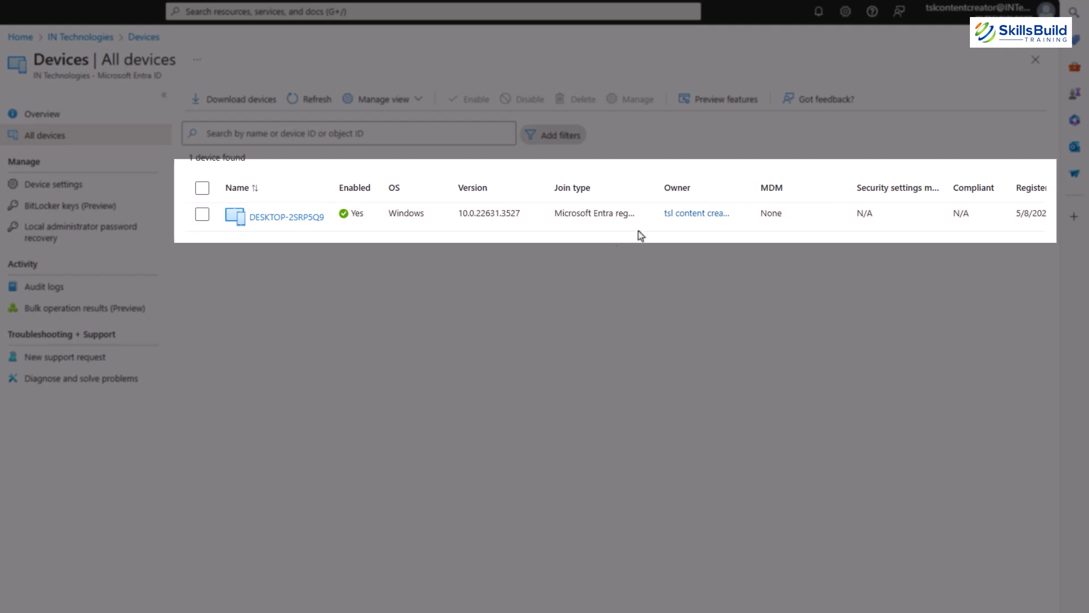
Widen the Join type column to show its full value, review the remaining columns and open the properties of DESKTOP-2SRP5Q9
drag(653, 186, 728, 186)
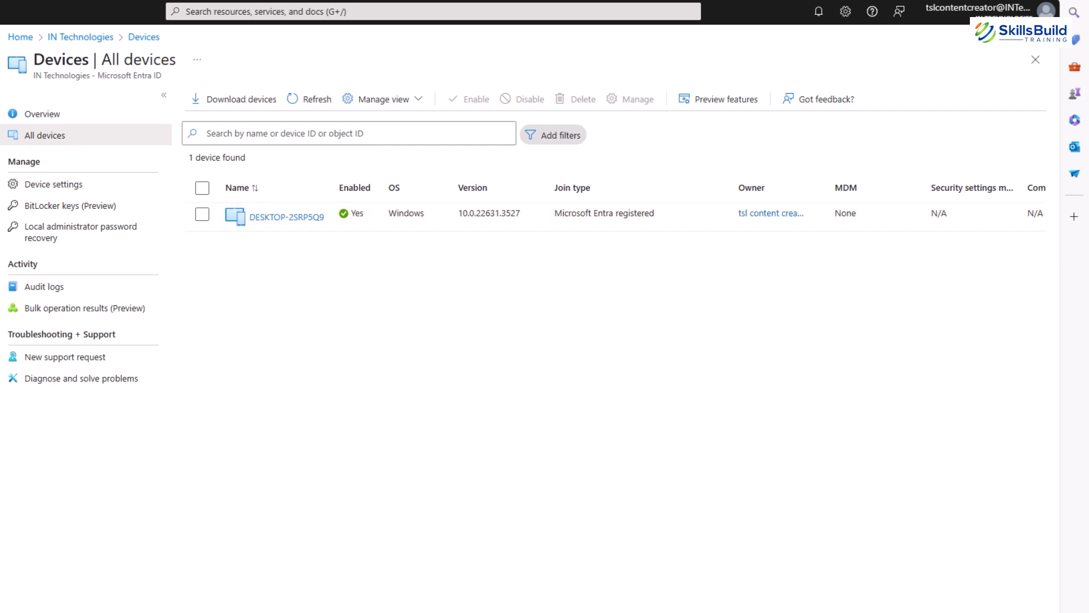
scroll(613, 210, right, 4)
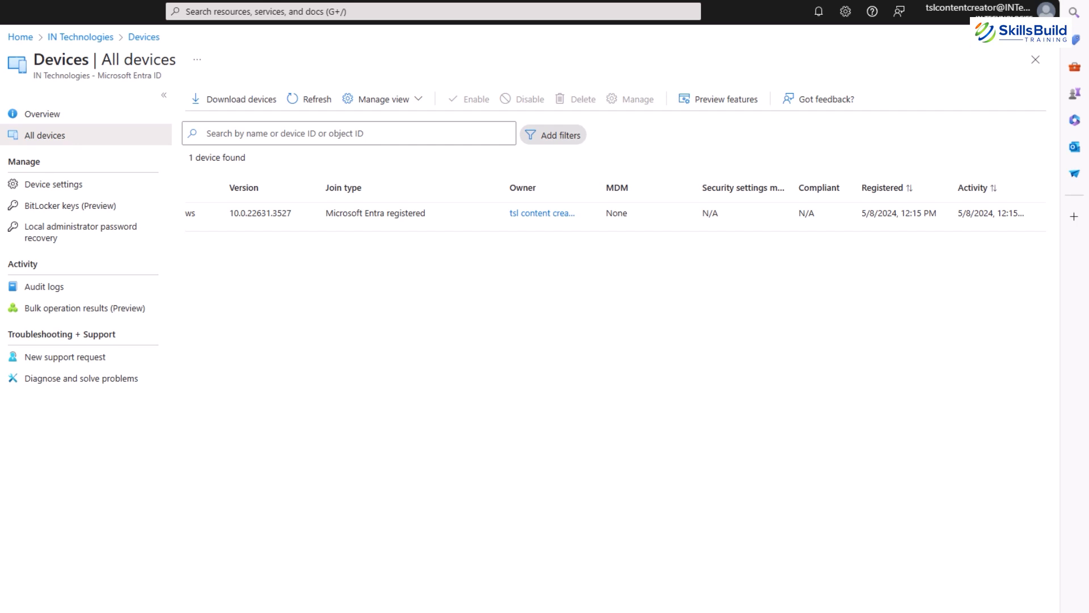
scroll(613, 210, left, 4)
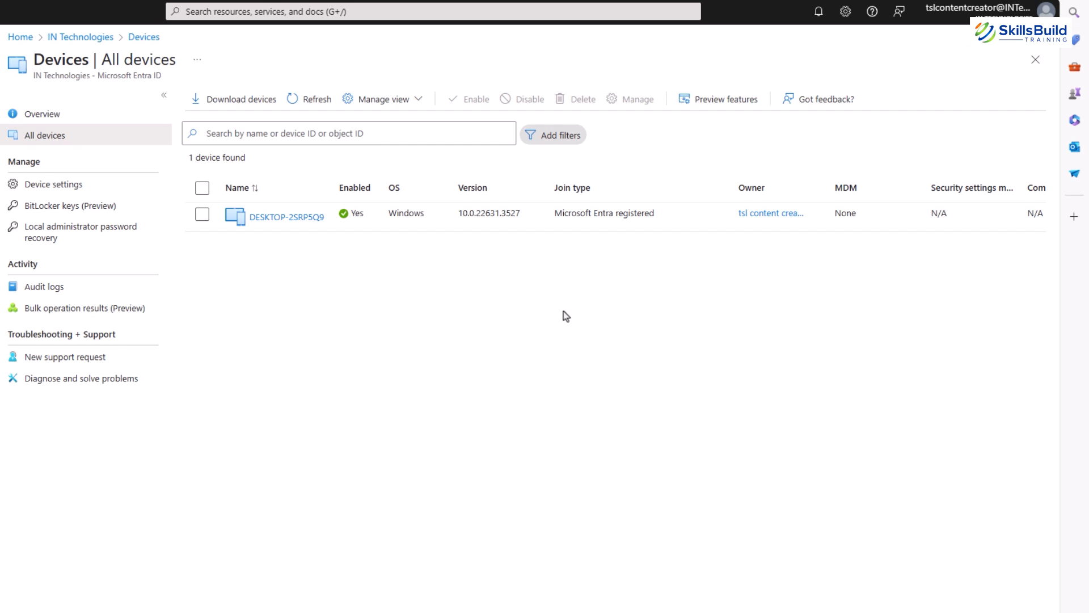
click(287, 218)
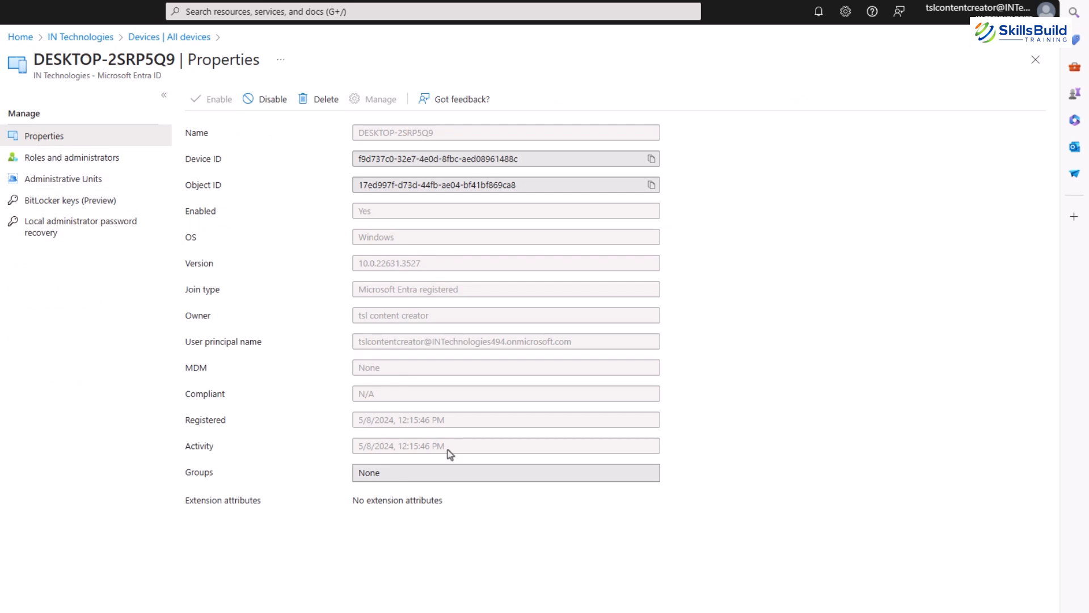
View the roles and administrators assigned to DESKTOP-2SRP5Q9 and return to the device's properties
click(85, 160)
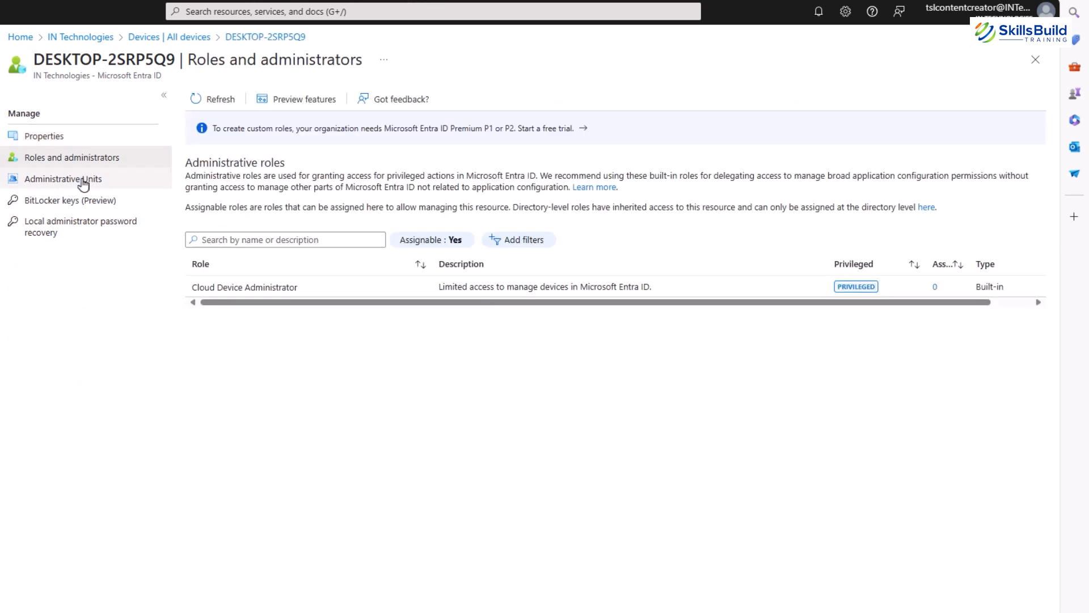
click(48, 138)
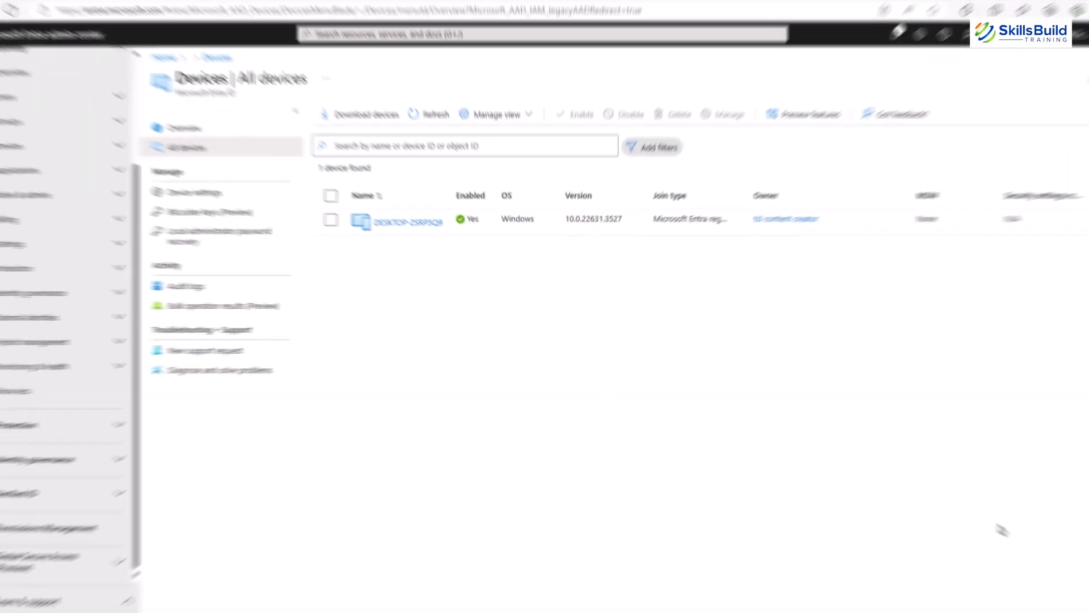
Open the Mobility (MDM and WIP) settings, browse the Microsoft Entra MDM Gallery for adding an application and dismiss the on-prem MDM notice
click(62, 294)
click(62, 386)
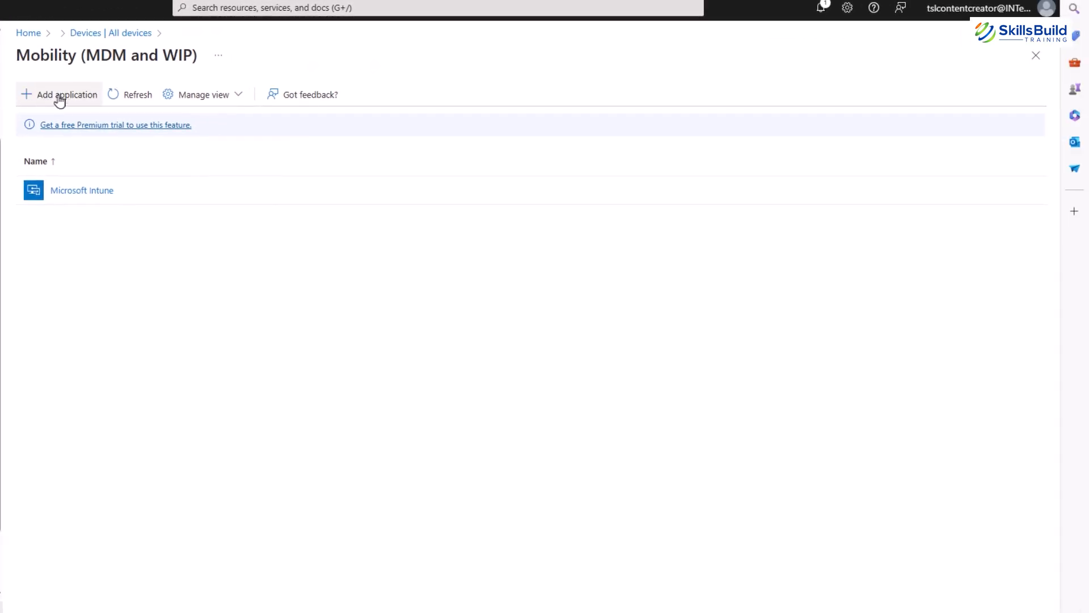
triple_click(122, 73)
click(123, 74)
click(65, 98)
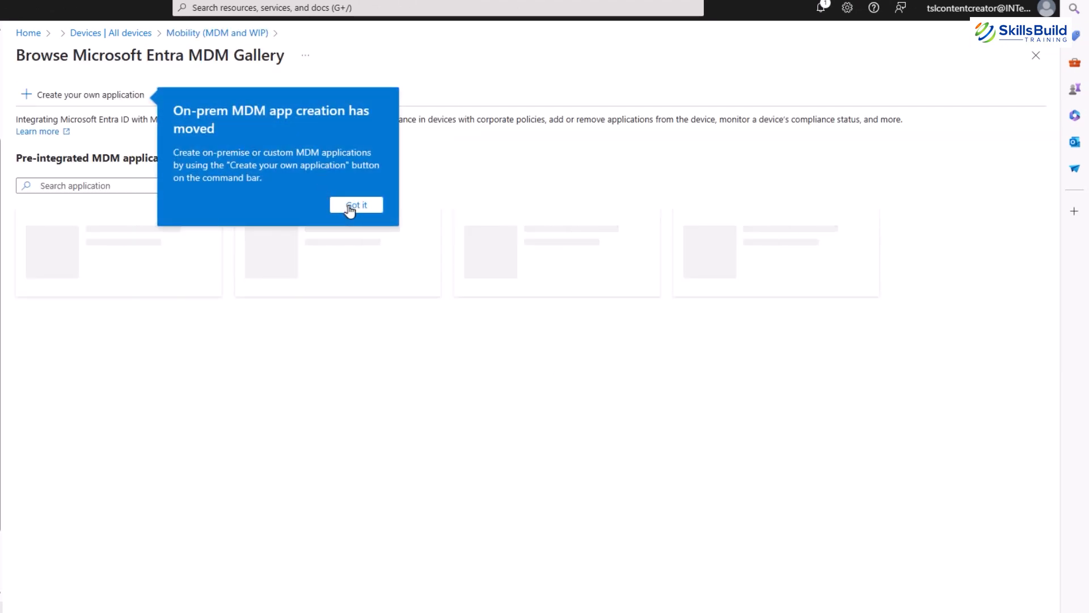
click(350, 207)
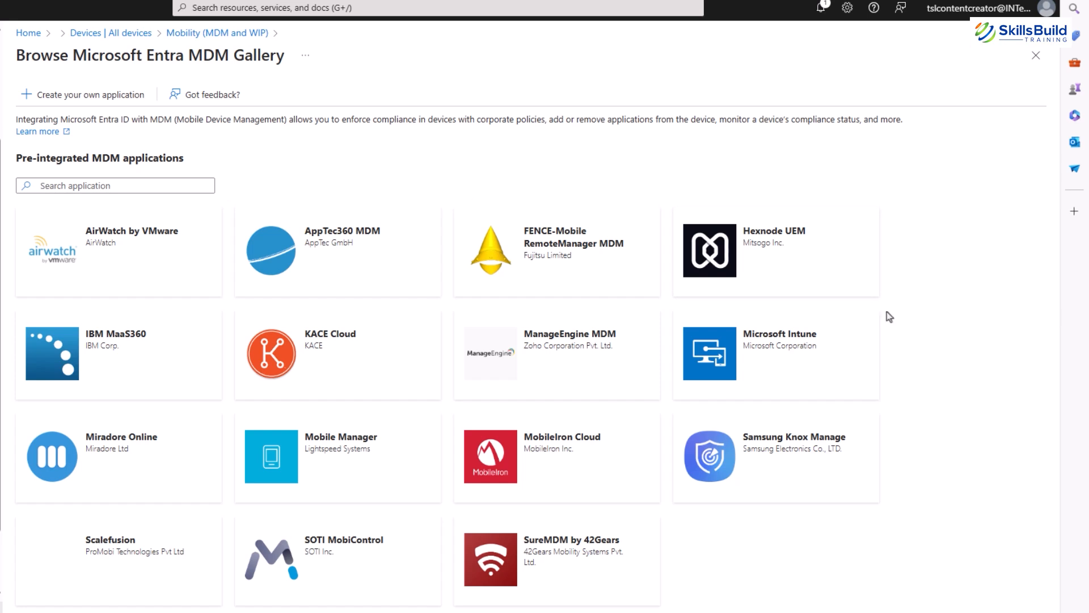
Review the pre-integrated MDM applications and view the details of Hexnode UEM
drag(205, 164, 16, 159)
click(322, 165)
click(759, 242)
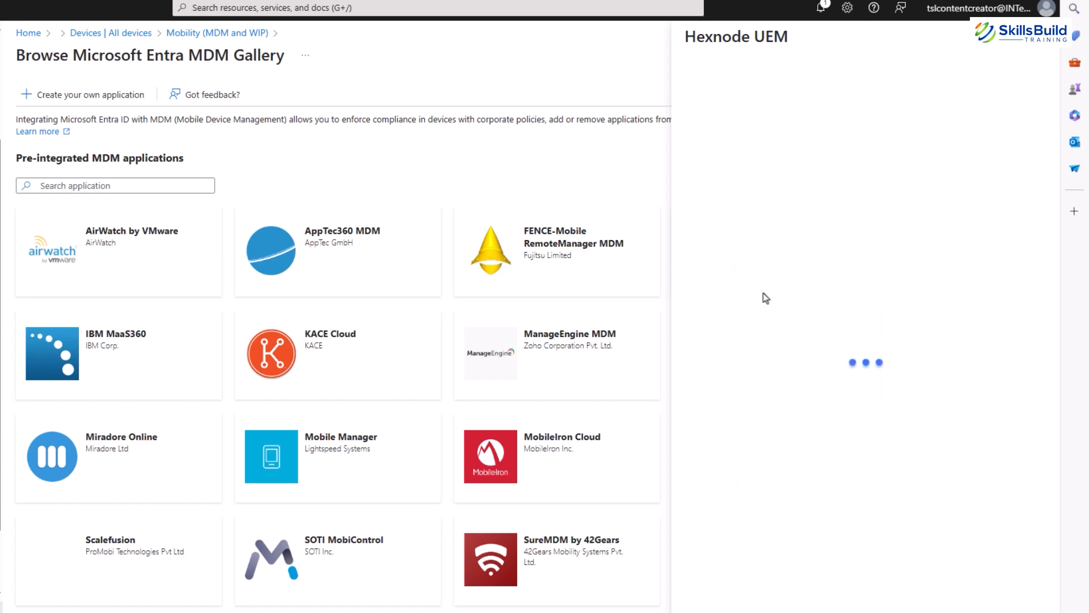
drag(790, 36, 696, 35)
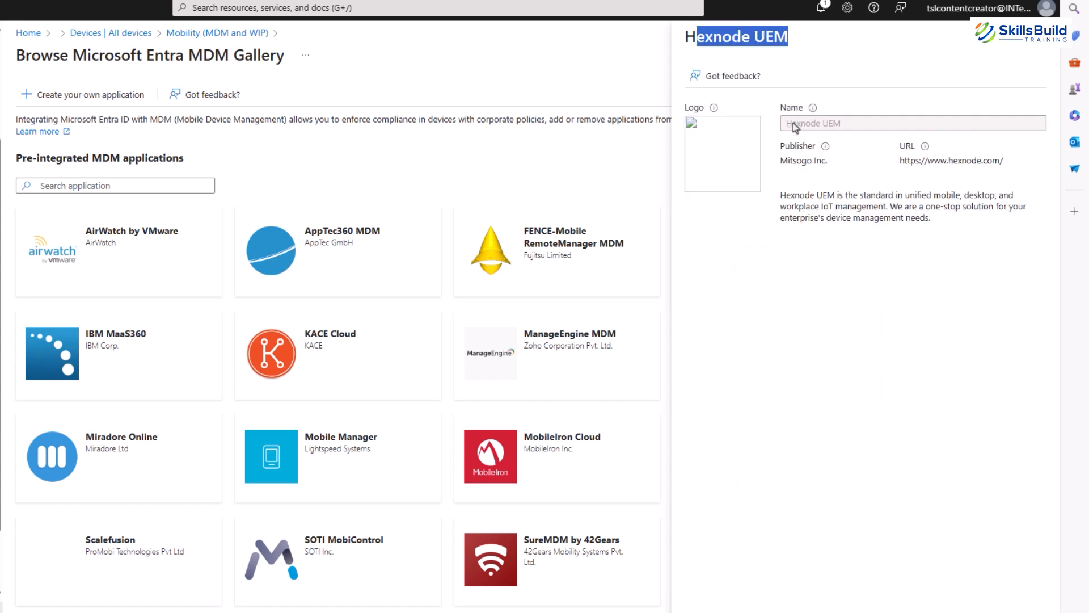
click(731, 363)
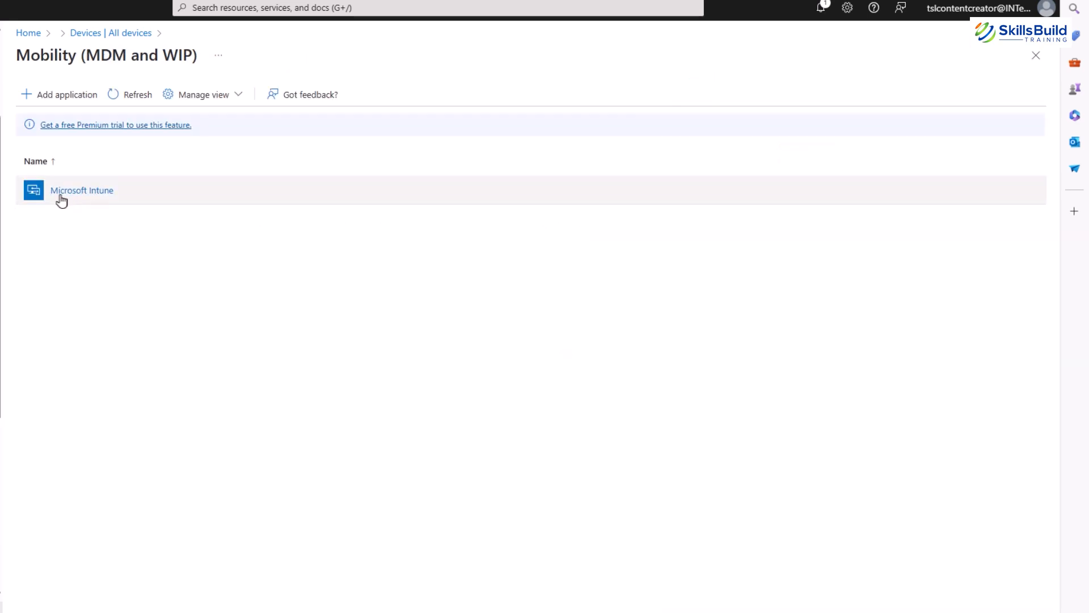
Search the MDM gallery for "intune" and open the Microsoft Intune application
click(58, 193)
click(126, 185)
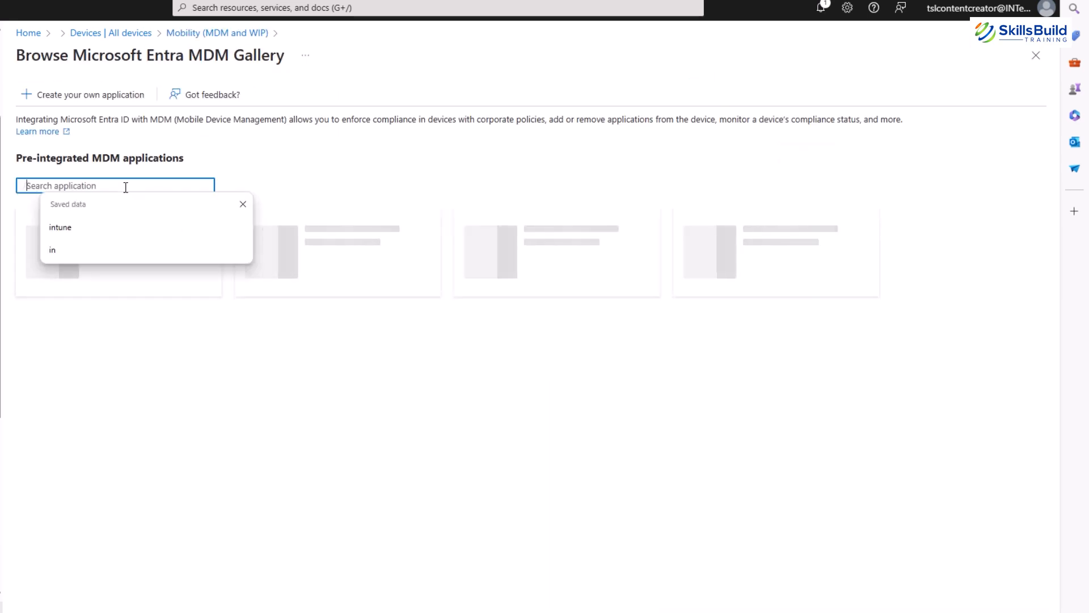
click(74, 228)
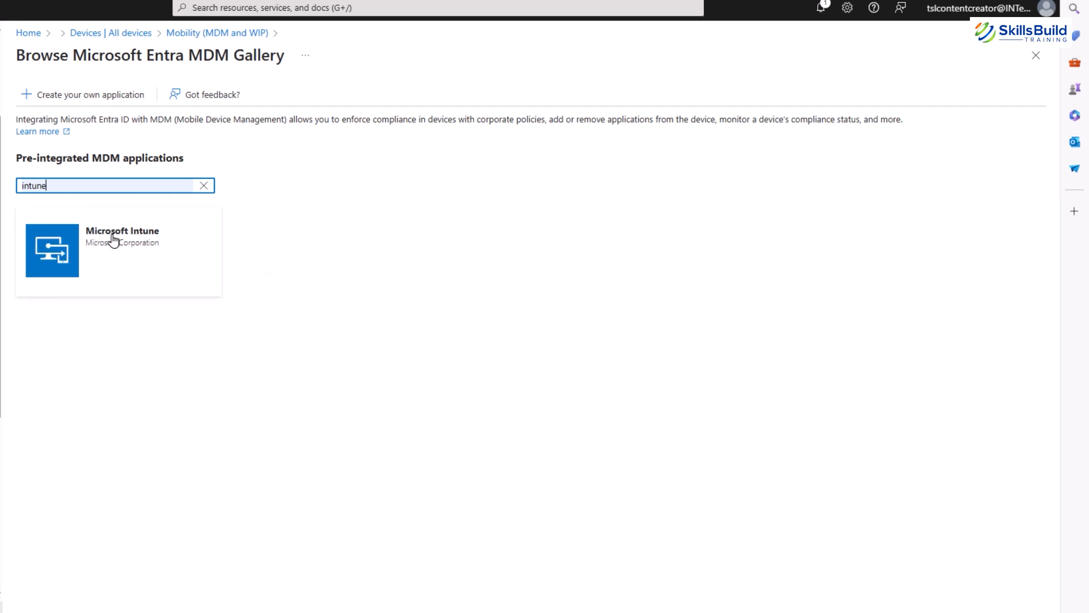
click(113, 239)
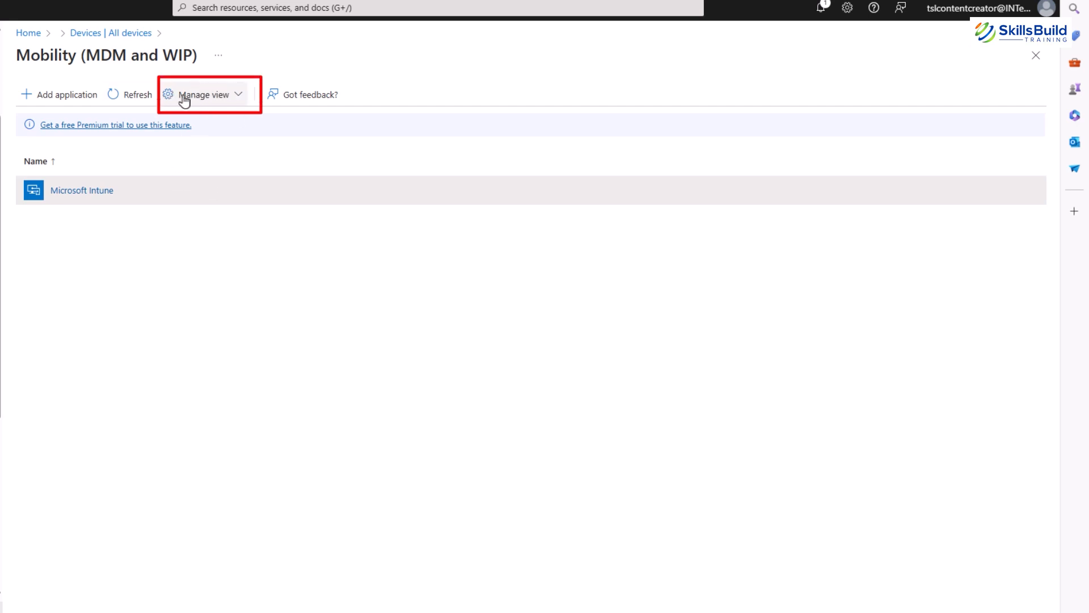
Copy a link to the current Mobility (MDM and WIP) view
click(229, 99)
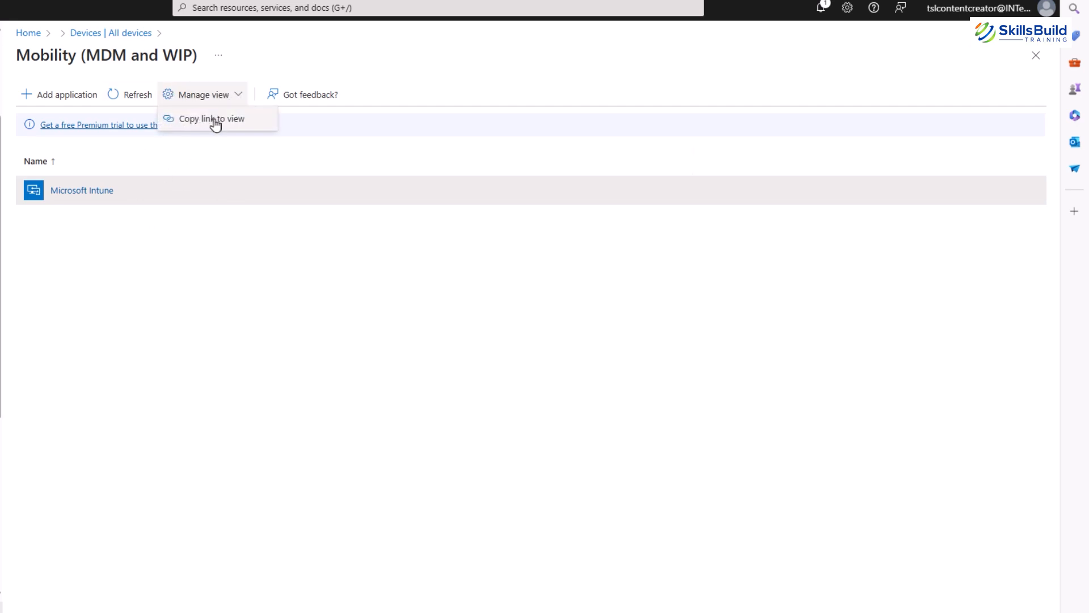
click(212, 126)
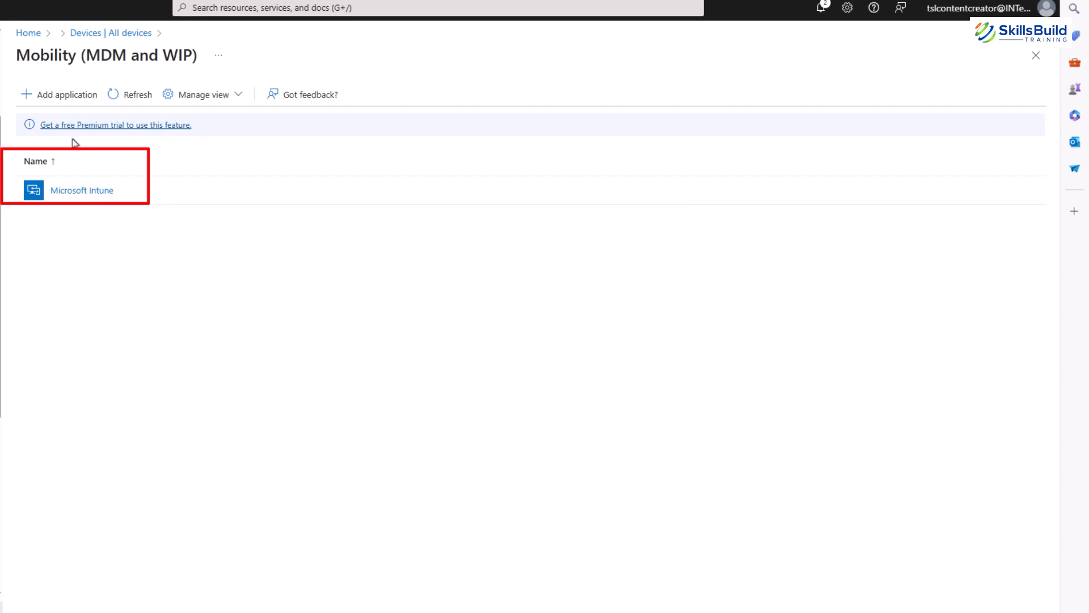
View the Microsoft Intune mobility application, return to the Mobility (MDM and WIP) page and examine its Premium trial notice
click(78, 195)
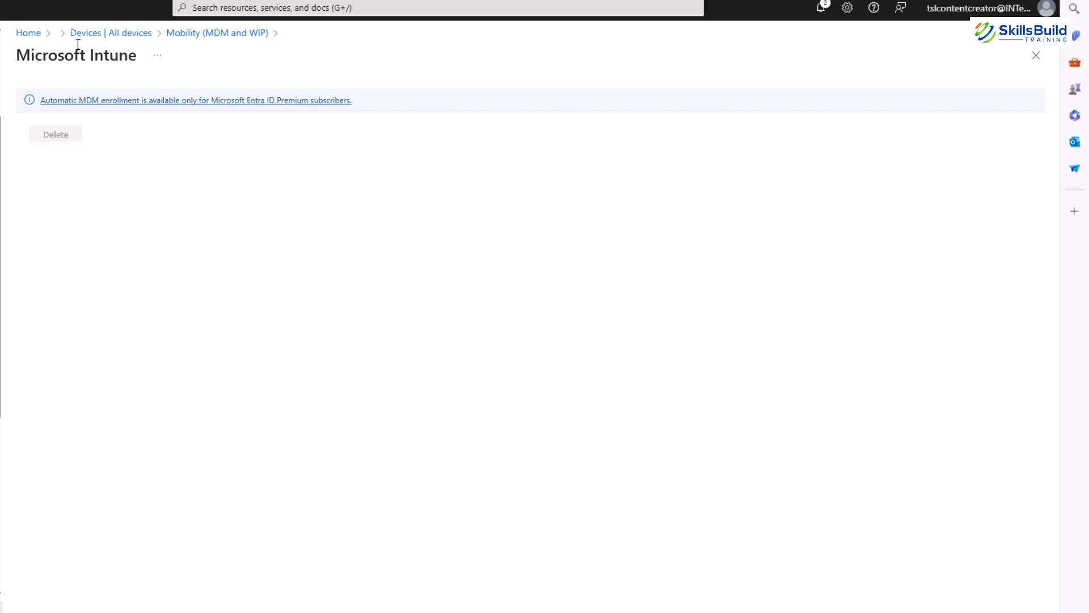
click(195, 35)
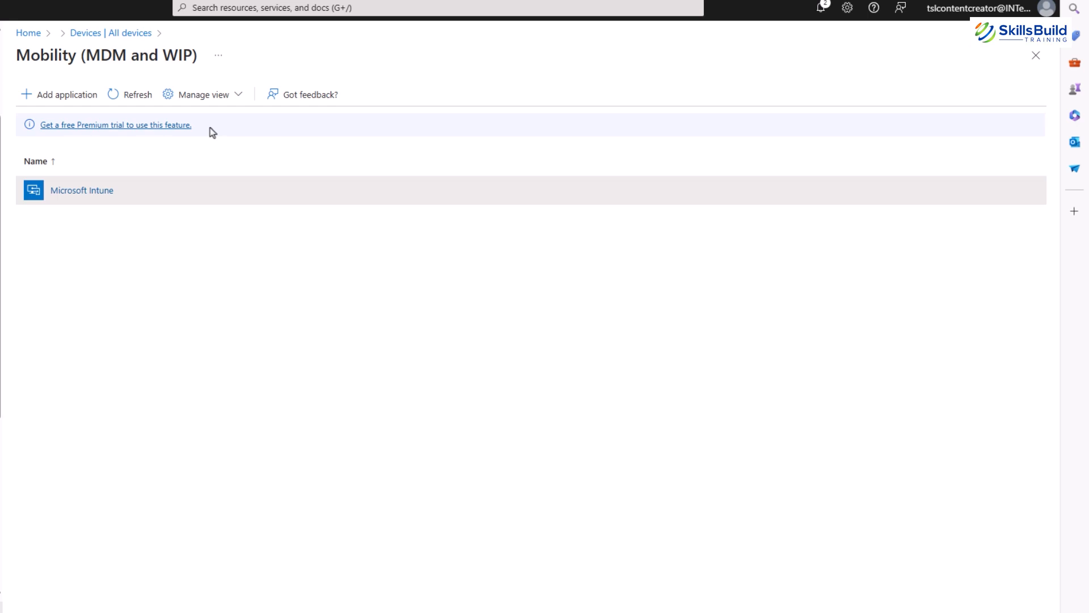
drag(210, 127, 39, 134)
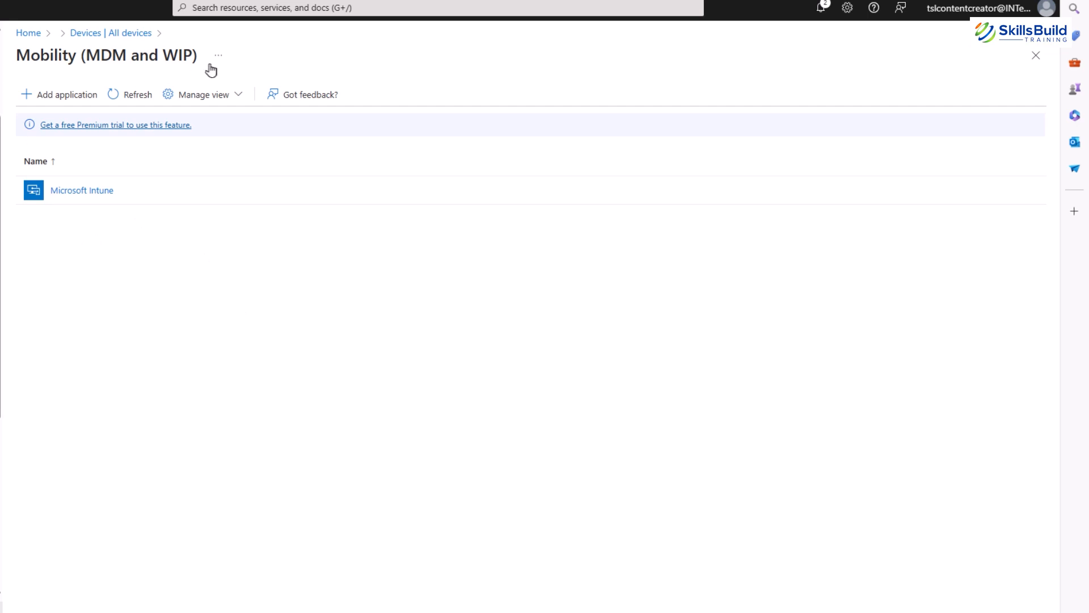
drag(17, 59, 203, 59)
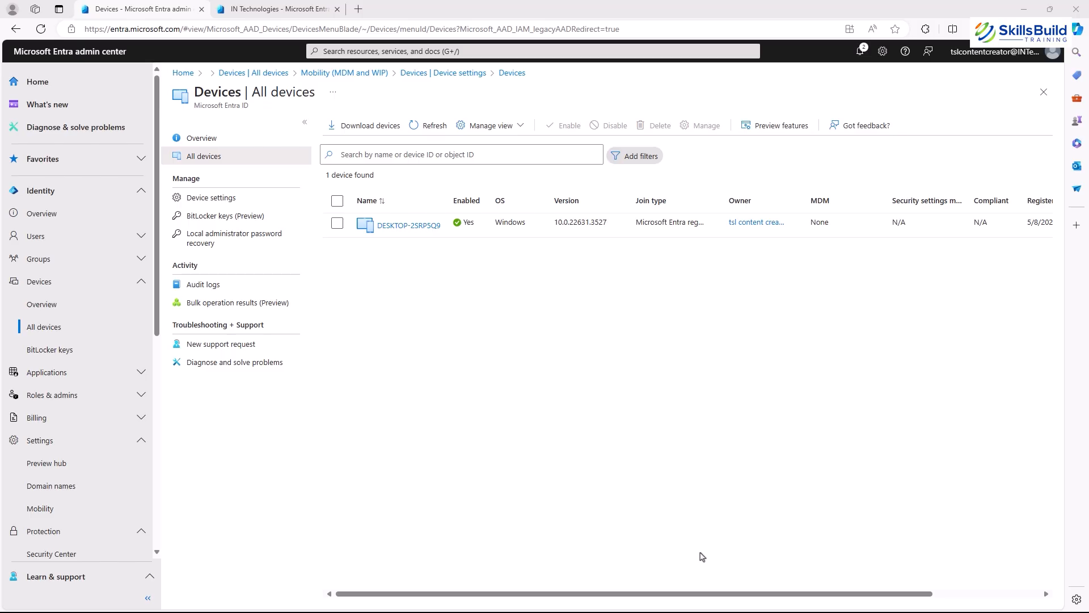
Open Device settings and try the Selected and None options for users joining devices to Microsoft Entra, restoring All
click(203, 200)
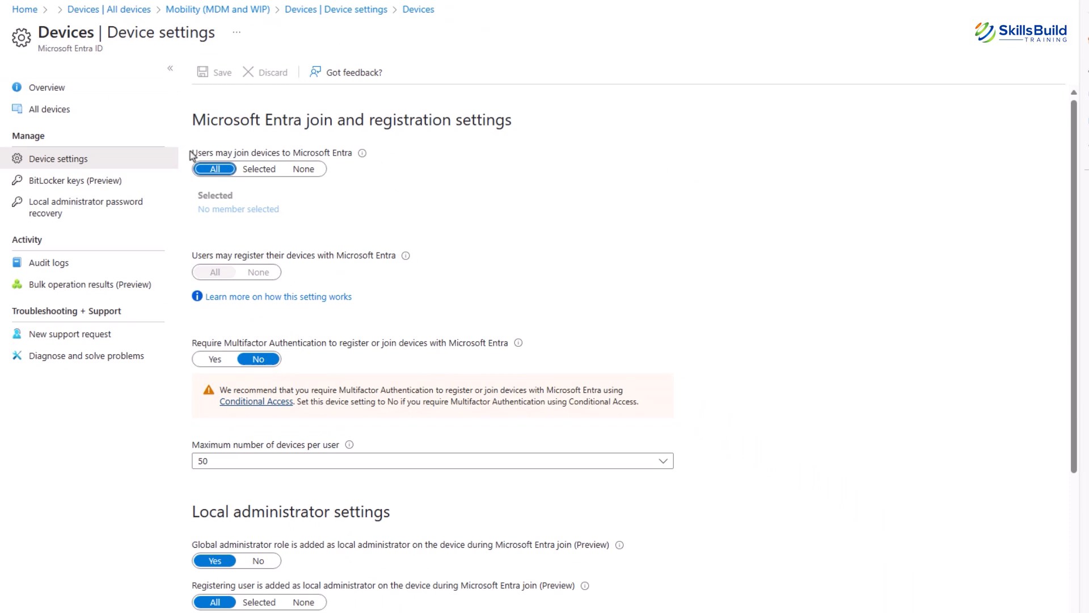
drag(192, 153, 368, 158)
click(400, 160)
click(267, 171)
click(303, 171)
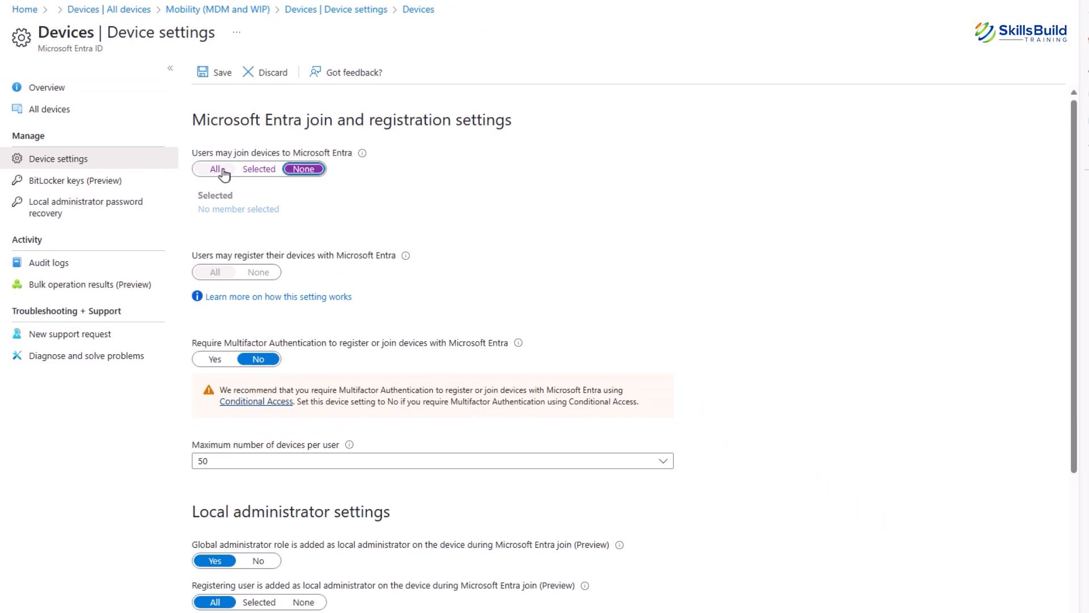
click(218, 171)
click(262, 171)
click(217, 170)
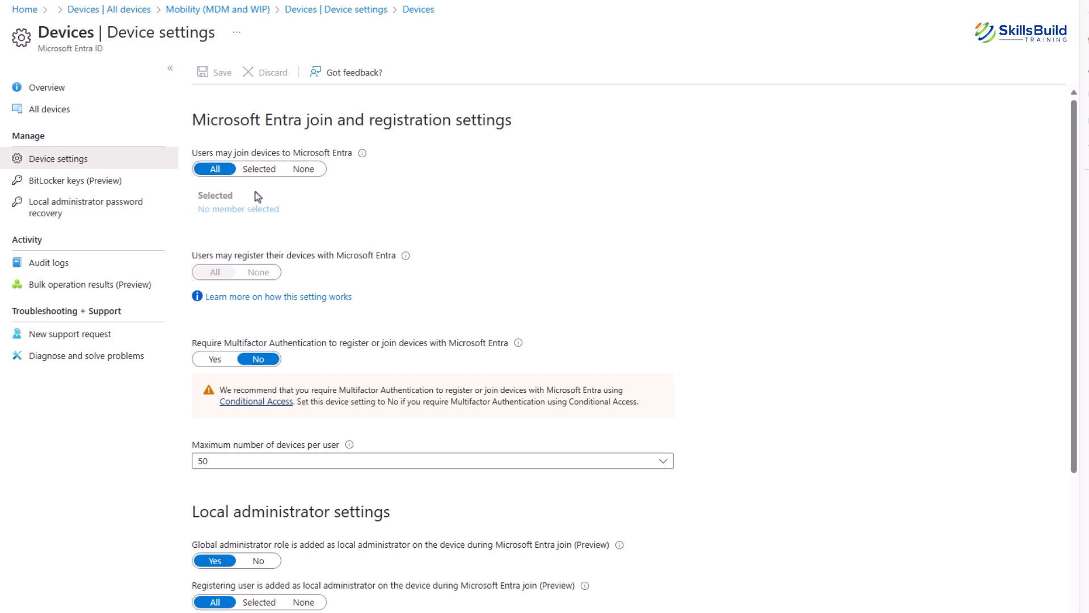
Switch the device join setting to Selected, open its member selection and return to Device settings without saving
drag(254, 193, 257, 195)
click(257, 171)
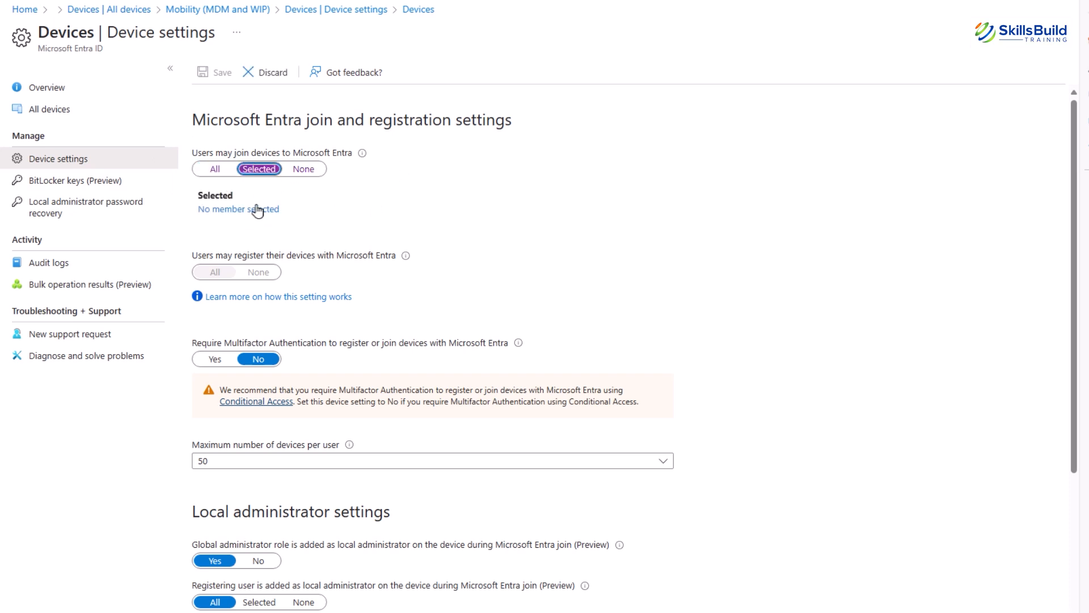
click(261, 215)
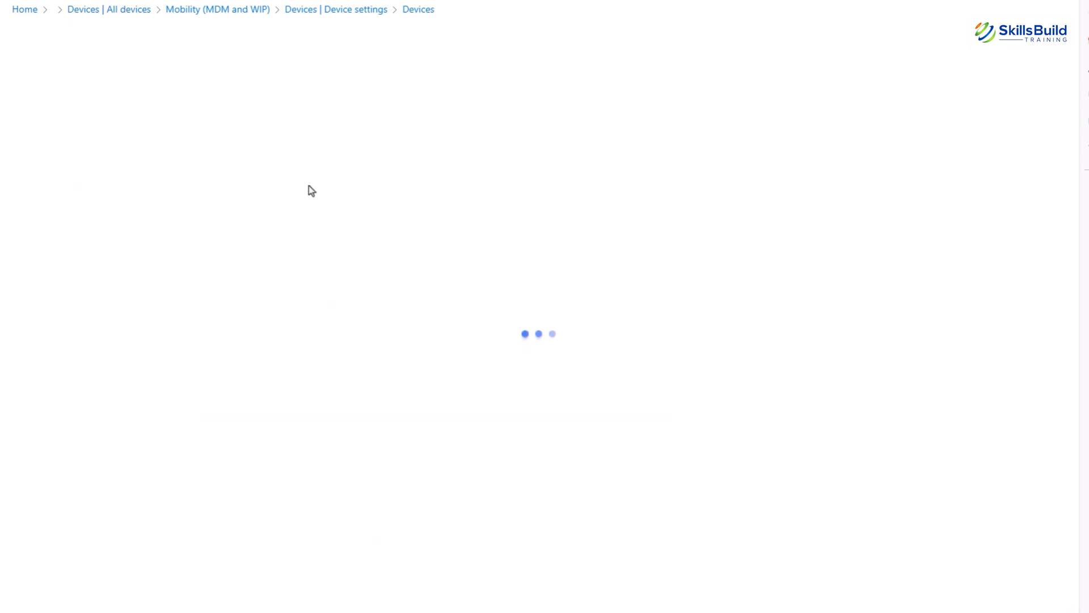
click(344, 9)
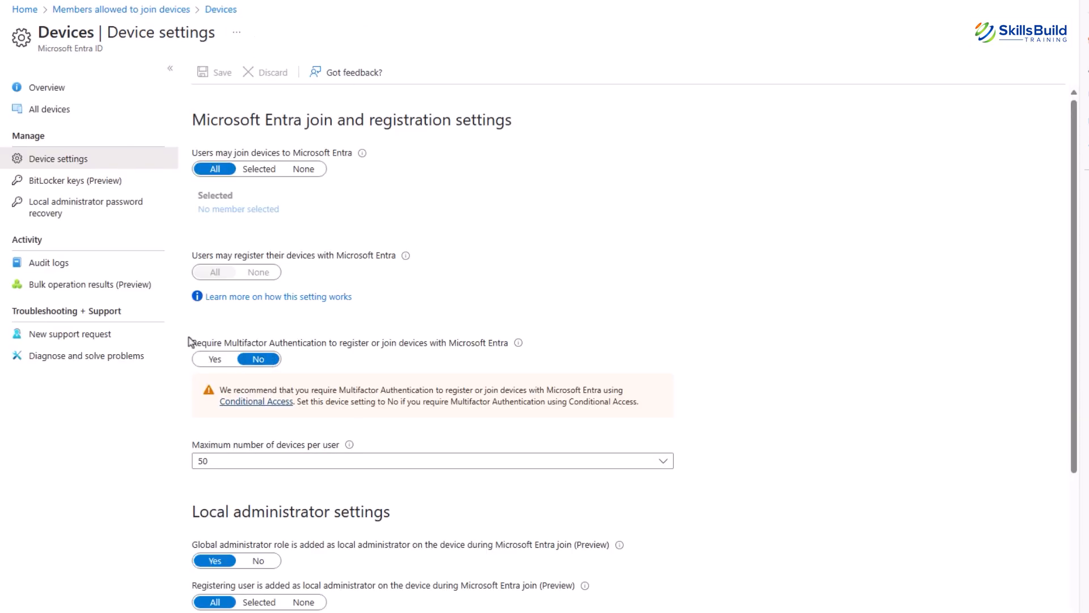
Examine the Multifactor Authentication requirement for registering or joining devices and its Conditional Access recommendation
drag(192, 344, 411, 345)
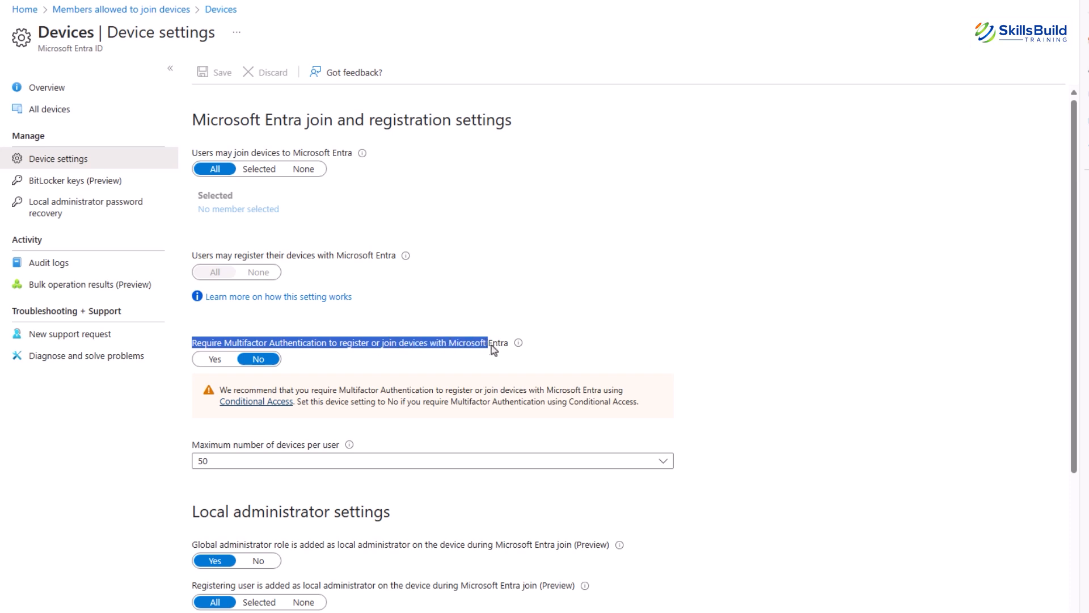
drag(491, 345, 511, 346)
mouse_move(517, 348)
click(497, 432)
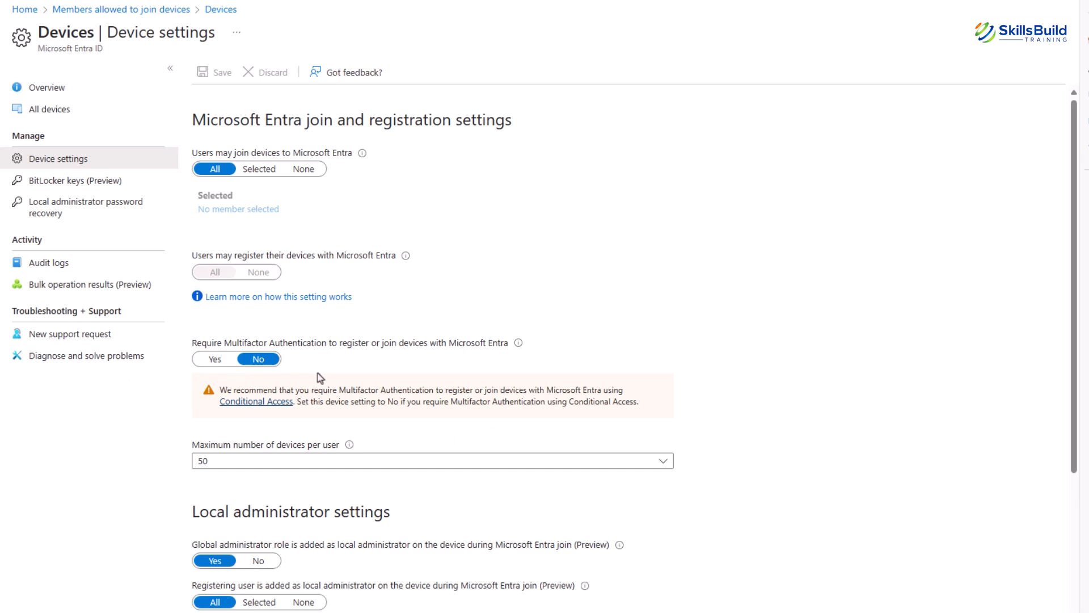
scroll(722, 374, down, 2)
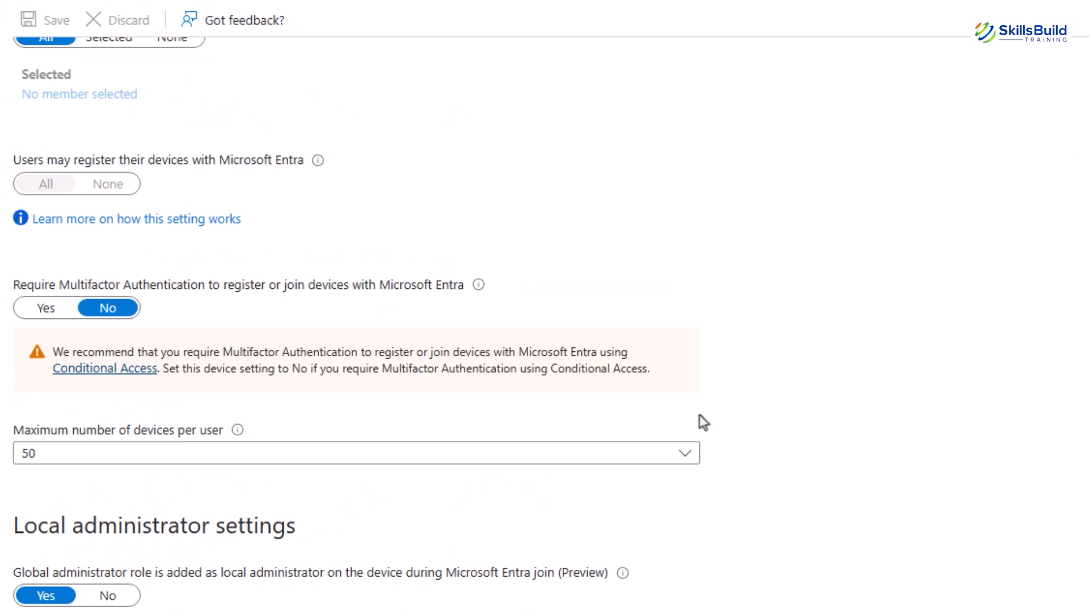
drag(659, 369, 40, 362)
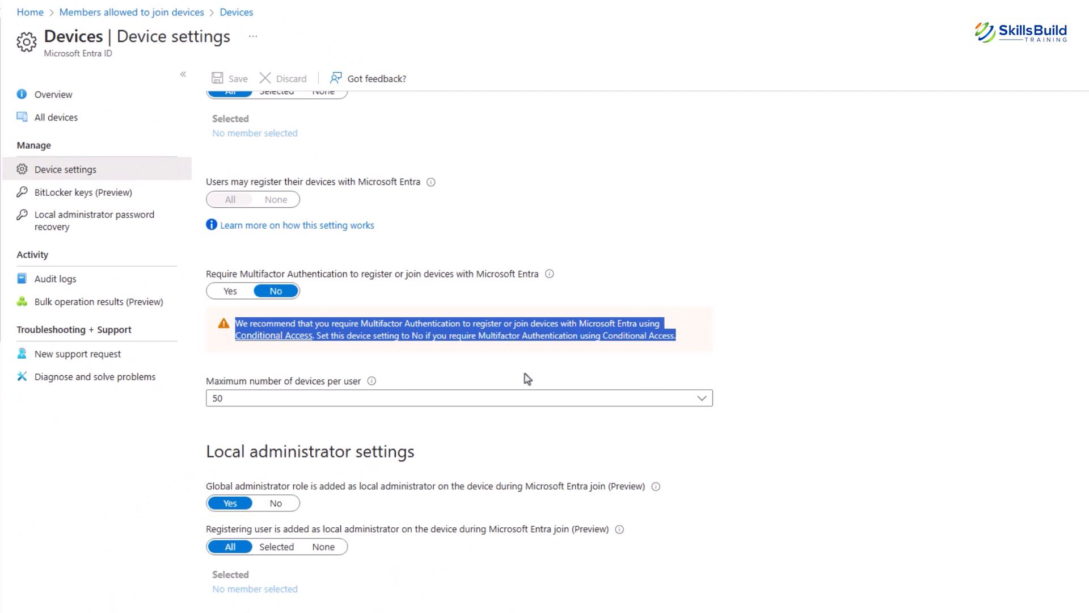
click(589, 371)
Examine the Local Administrator Password Solution (LAPS) setting and the restriction on users recovering BitLocker keys for their owned devices
scroll(588, 371, down, 5)
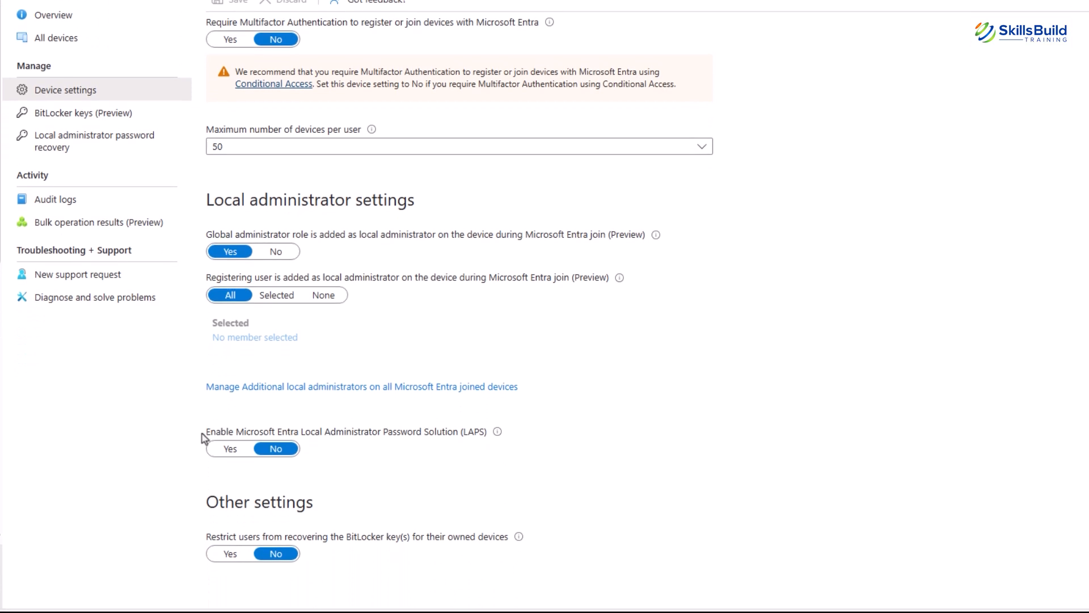
drag(209, 437, 492, 437)
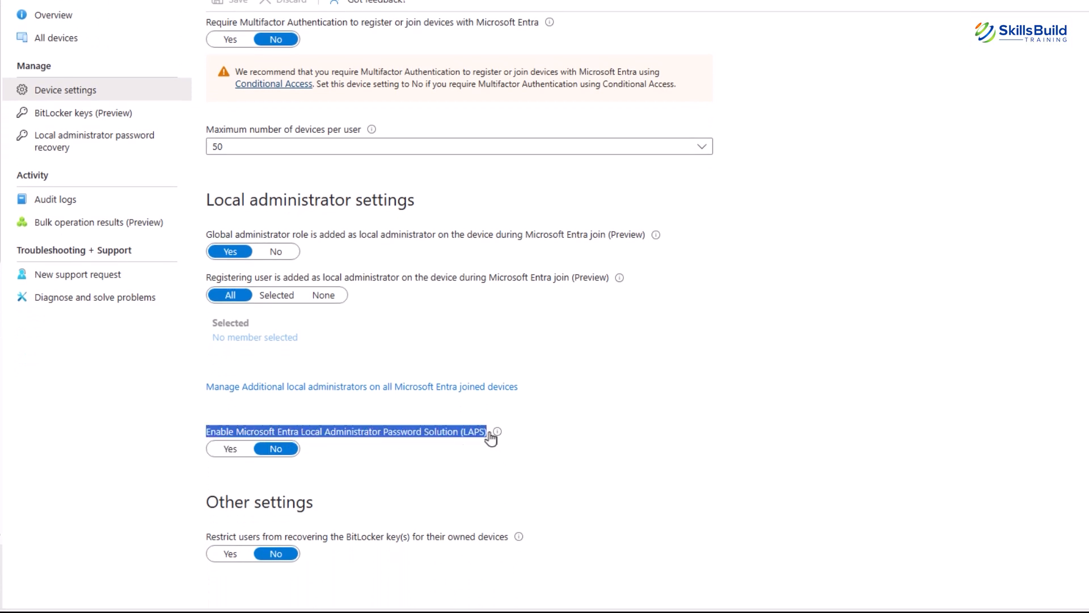
click(494, 436)
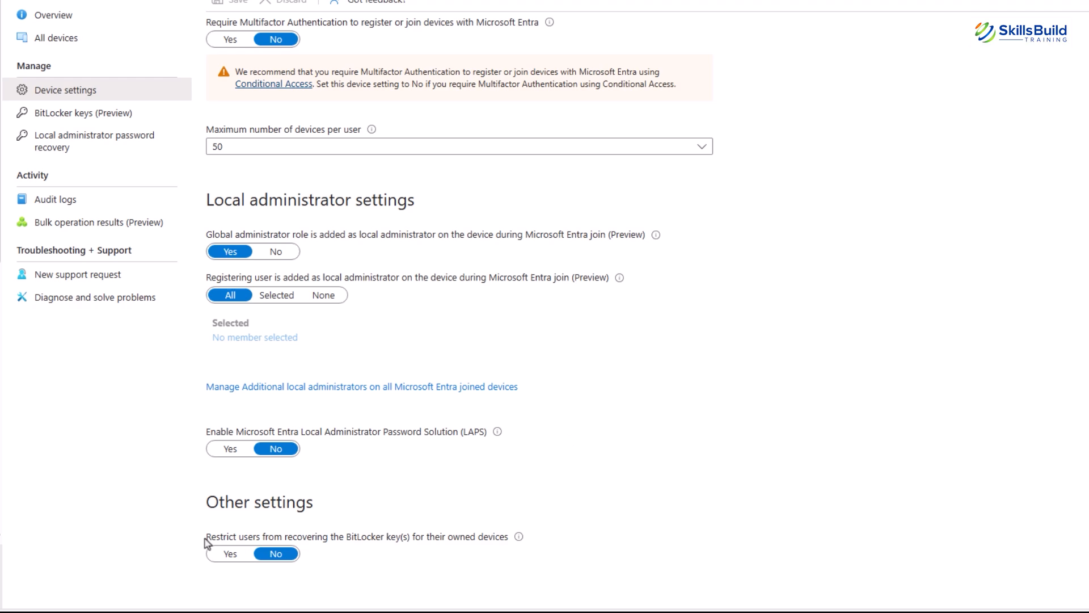
drag(206, 540, 515, 539)
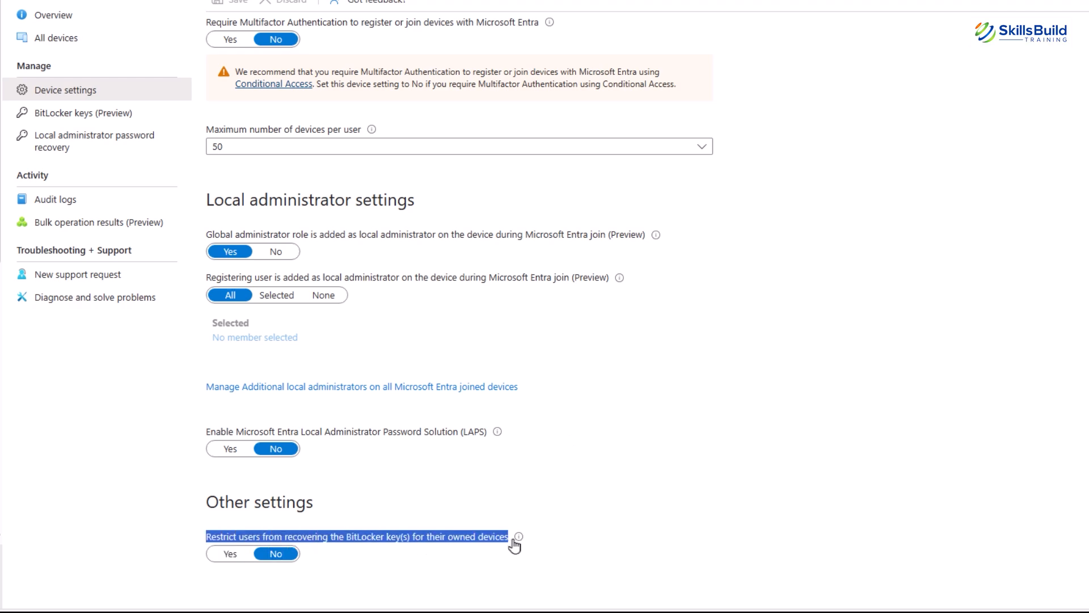
mouse_move(516, 539)
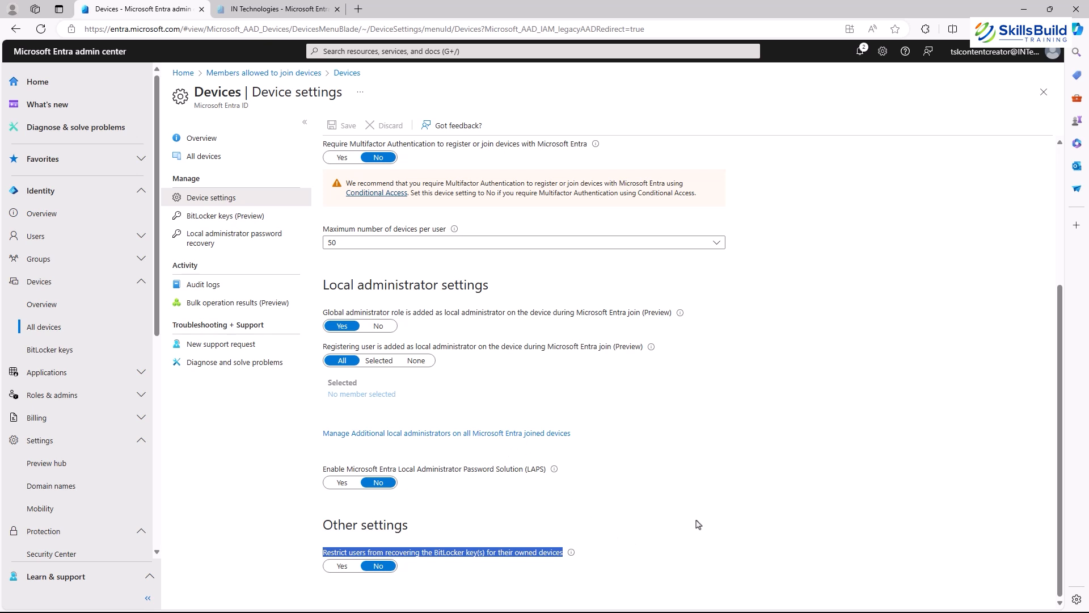
Set "Users may join devices to Microsoft Entra" to Selected and try to save the device settings
scroll(698, 511, up, 4)
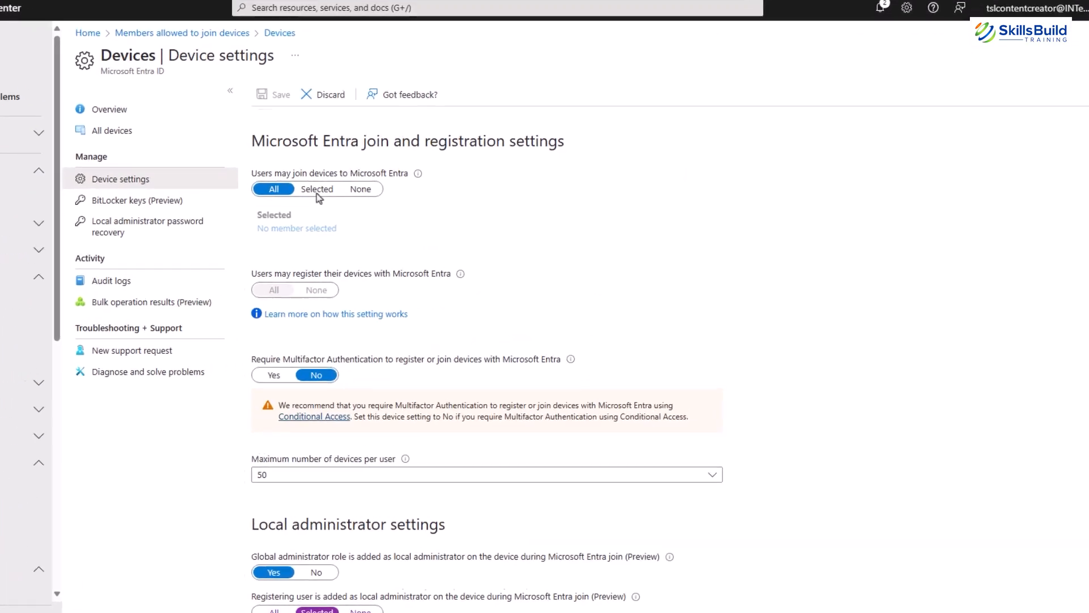
click(379, 207)
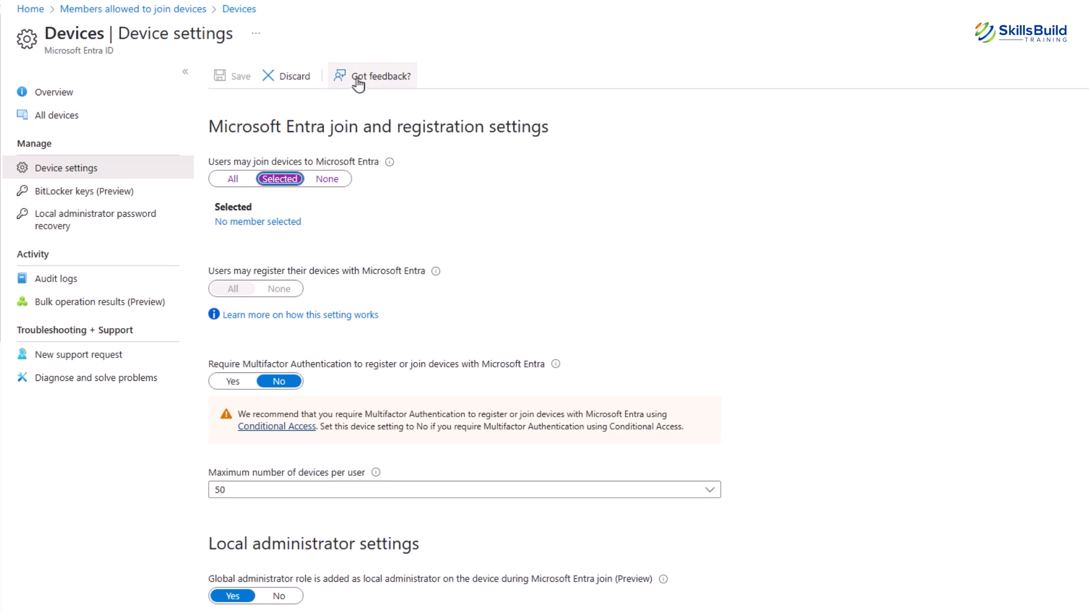
click(226, 84)
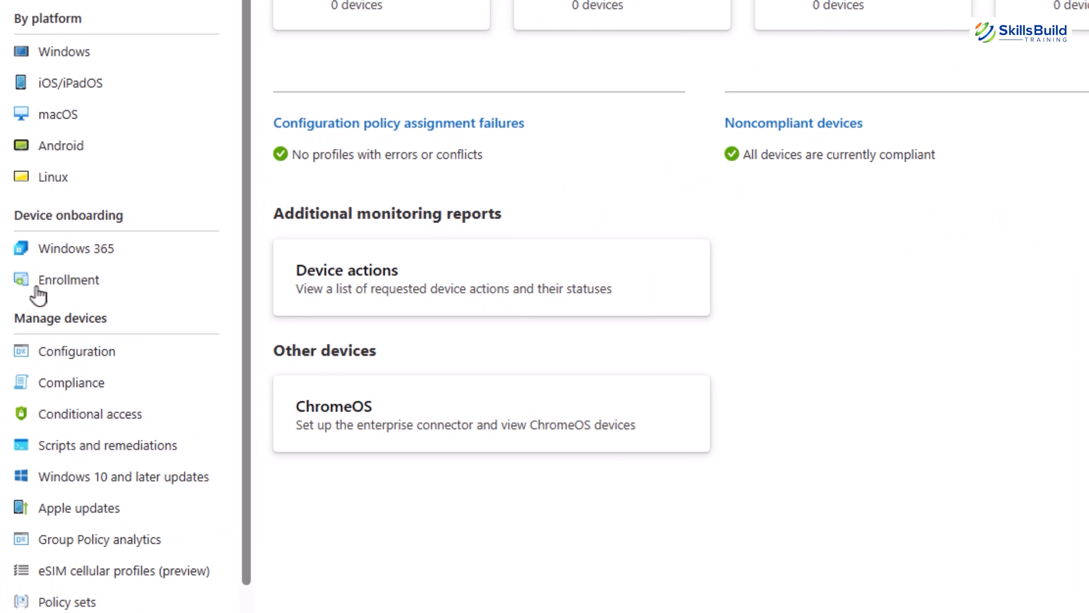
Open the Windows device enrollment options, check the Automatic Enrollment page and its licensing note, and return to Enrollment
click(37, 287)
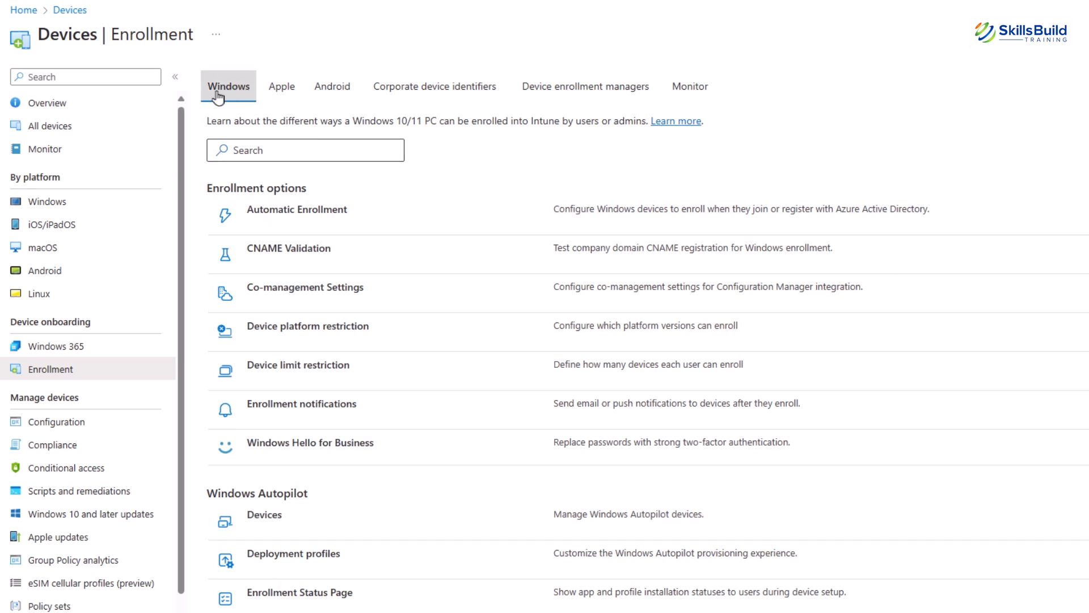
drag(931, 211, 542, 220)
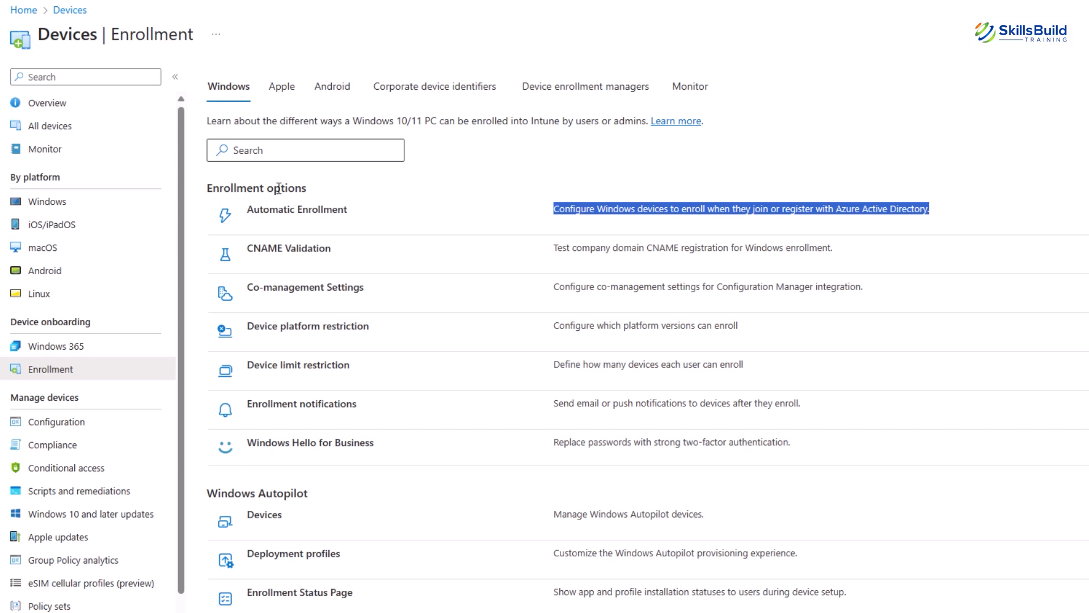
click(303, 215)
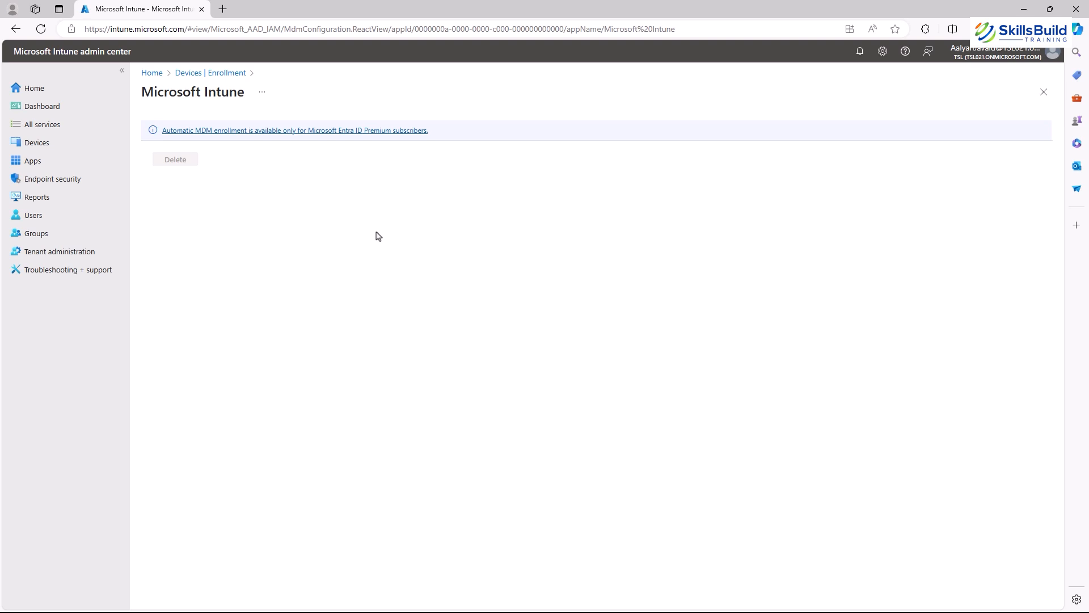
drag(430, 134, 180, 138)
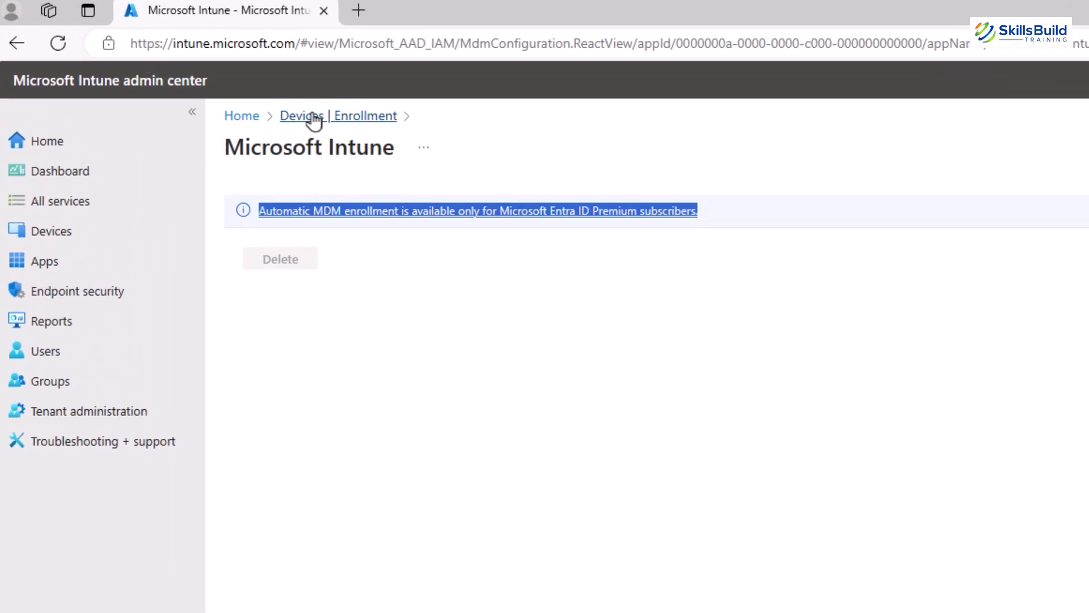
click(318, 122)
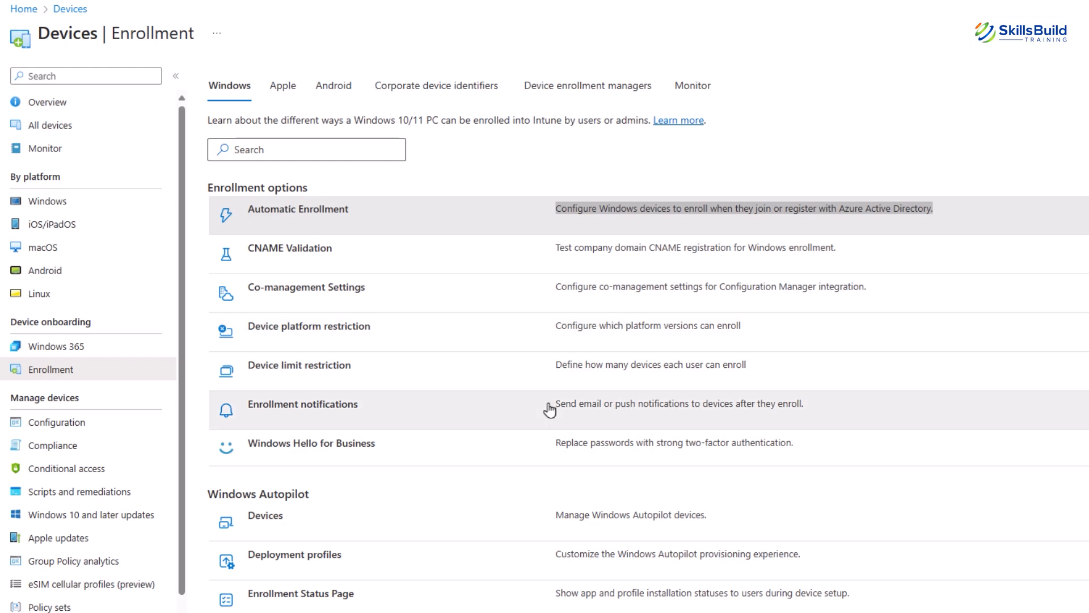
Open CNAME Validation and examine its DNS configuration guidance and the domain test field
drag(836, 249, 555, 256)
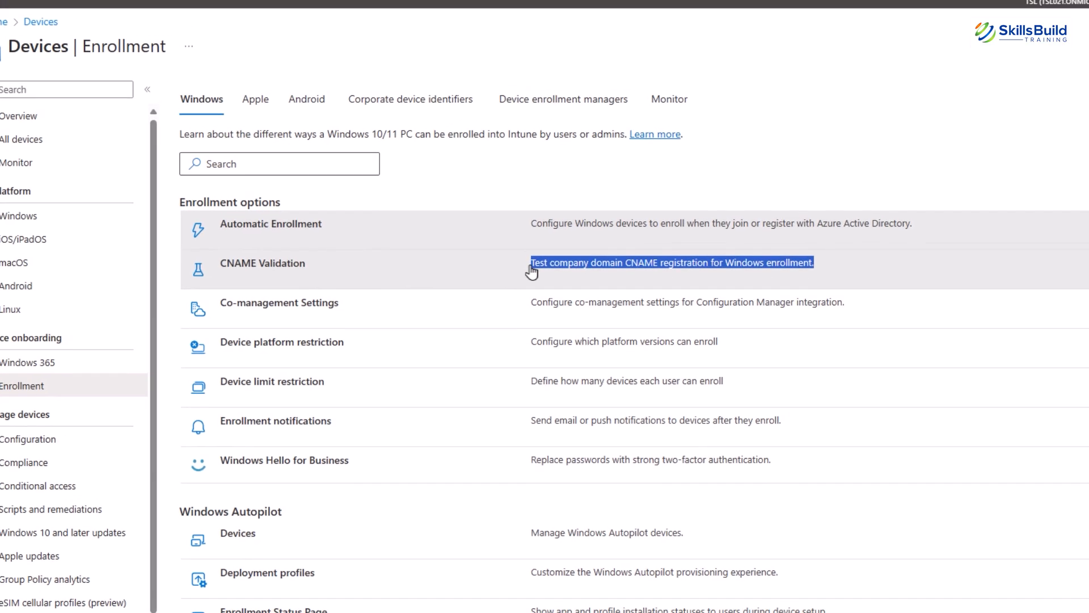
click(532, 272)
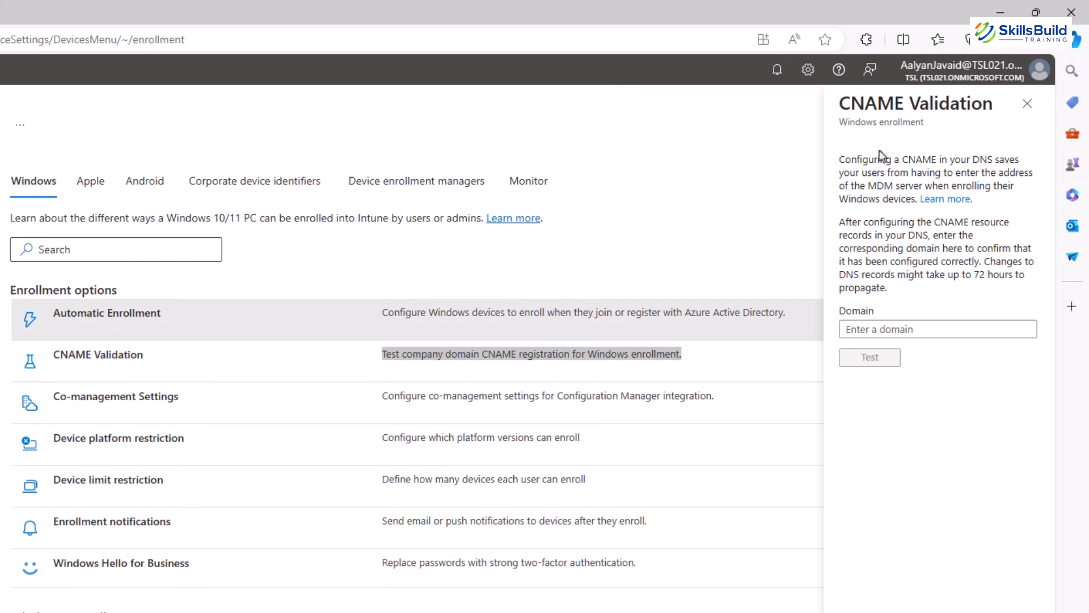
drag(884, 165, 996, 290)
click(925, 324)
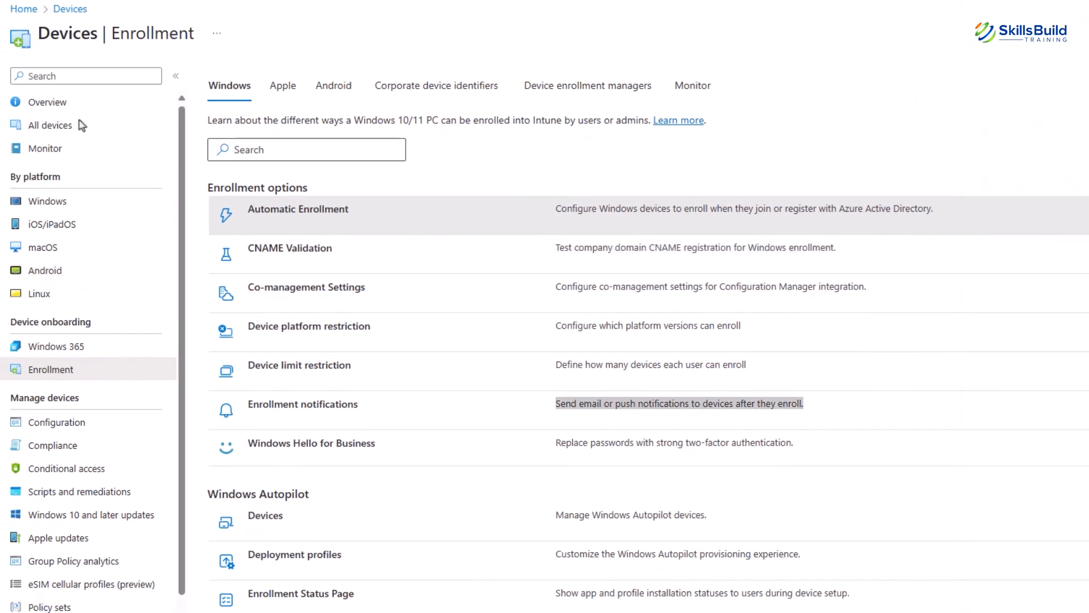
Examine the Co-management Settings option and its co-management authority page, and return to the Enrollment page
drag(874, 293, 556, 307)
click(557, 307)
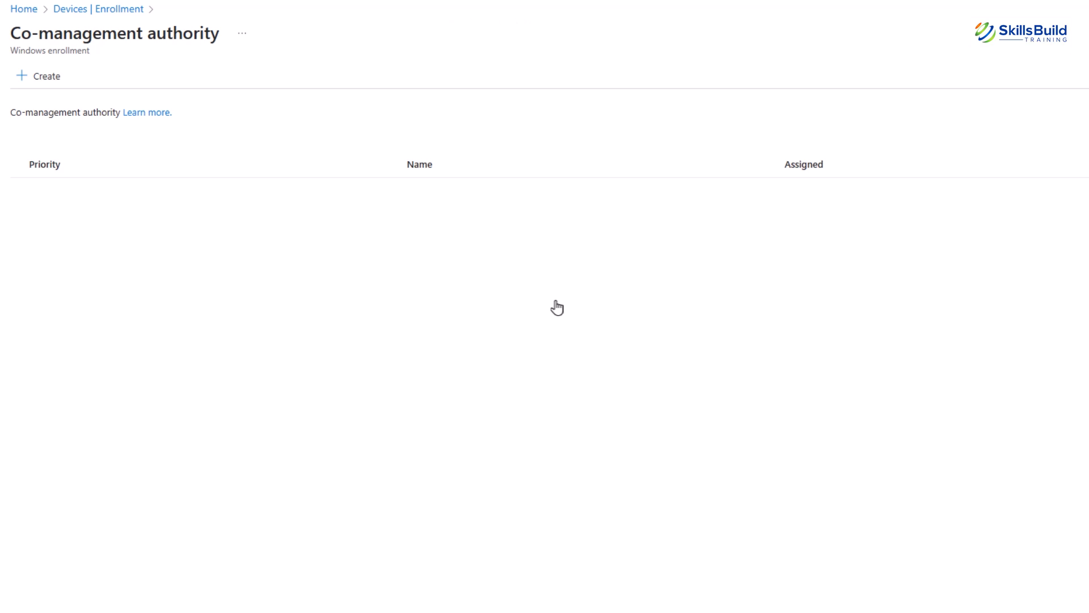
click(102, 9)
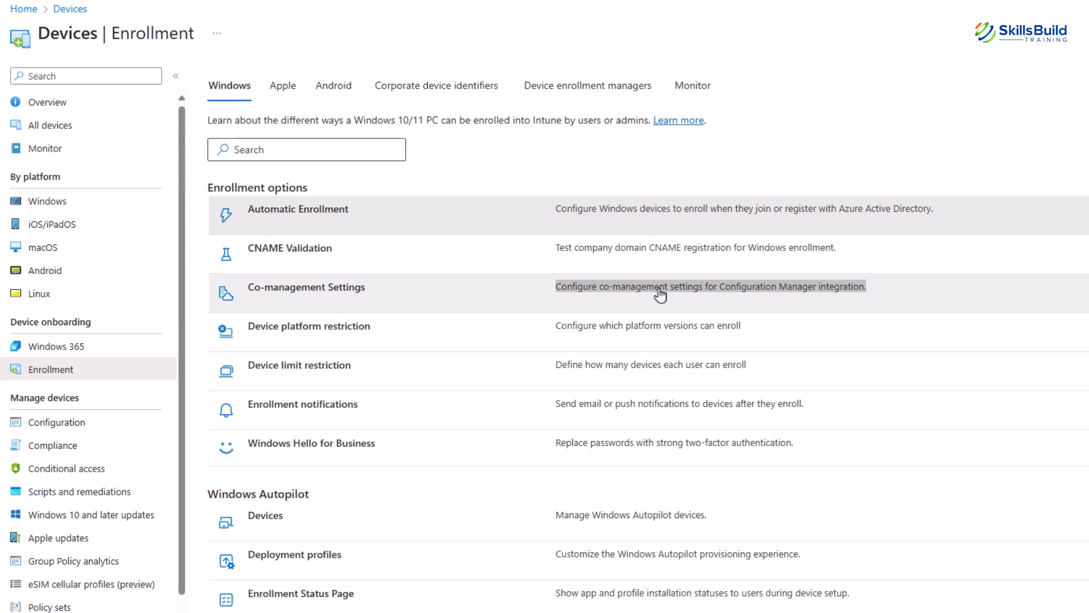
click(842, 293)
click(842, 293)
click(99, 9)
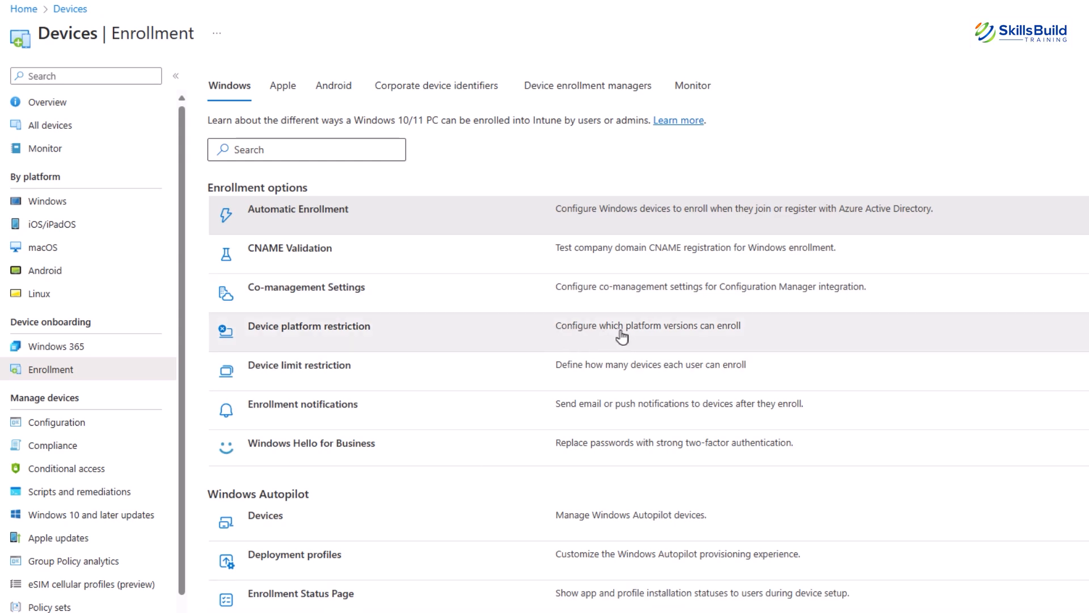
Review the device platform restrictions and the device limit restrictions for enrollment, and return to the Enrollment page
click(427, 336)
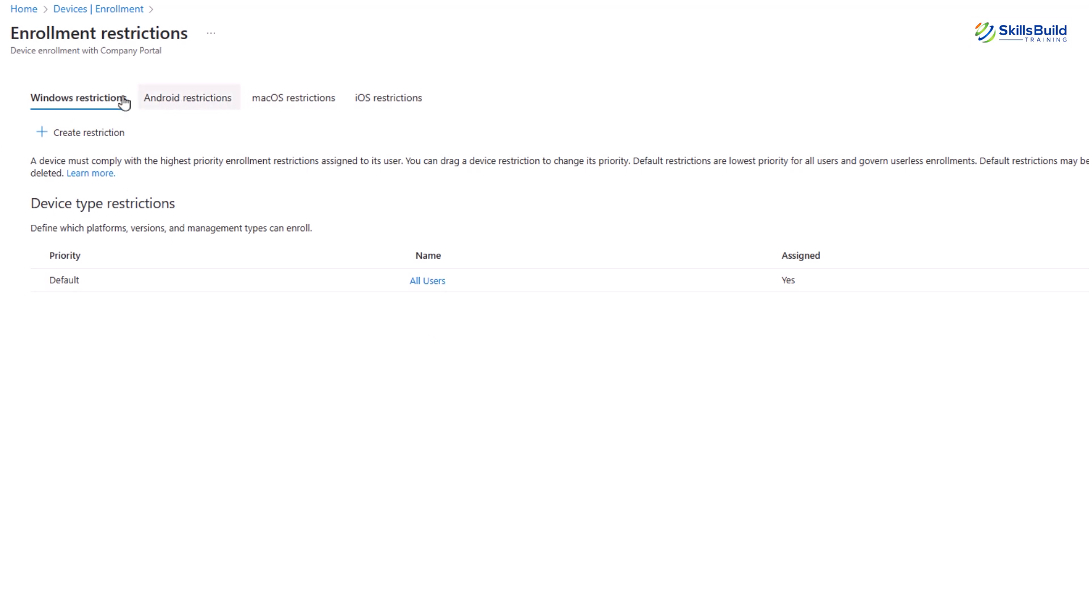
click(93, 13)
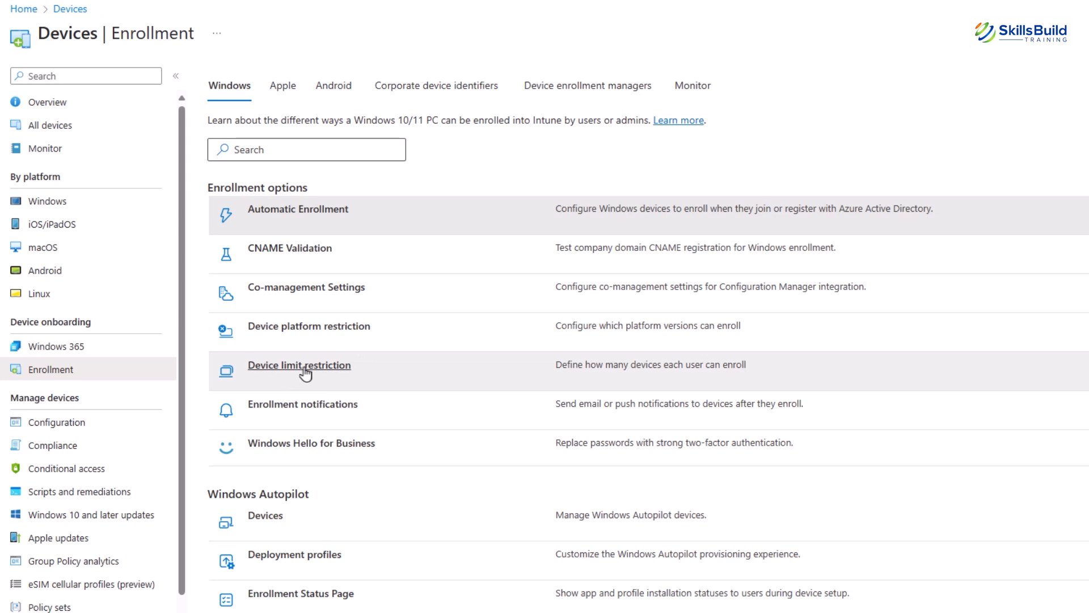
click(306, 370)
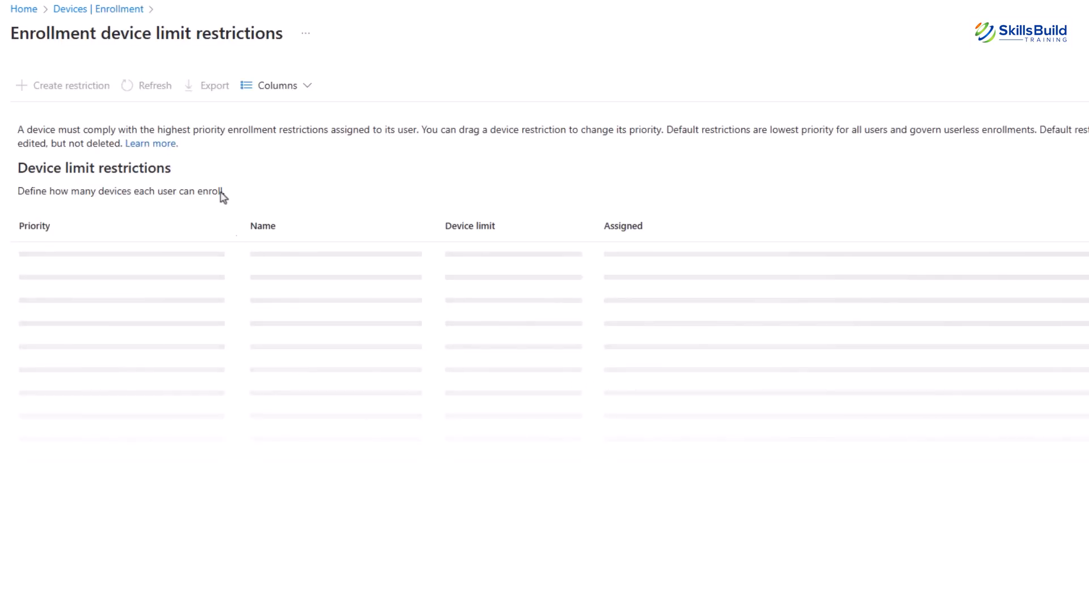
drag(18, 129, 212, 155)
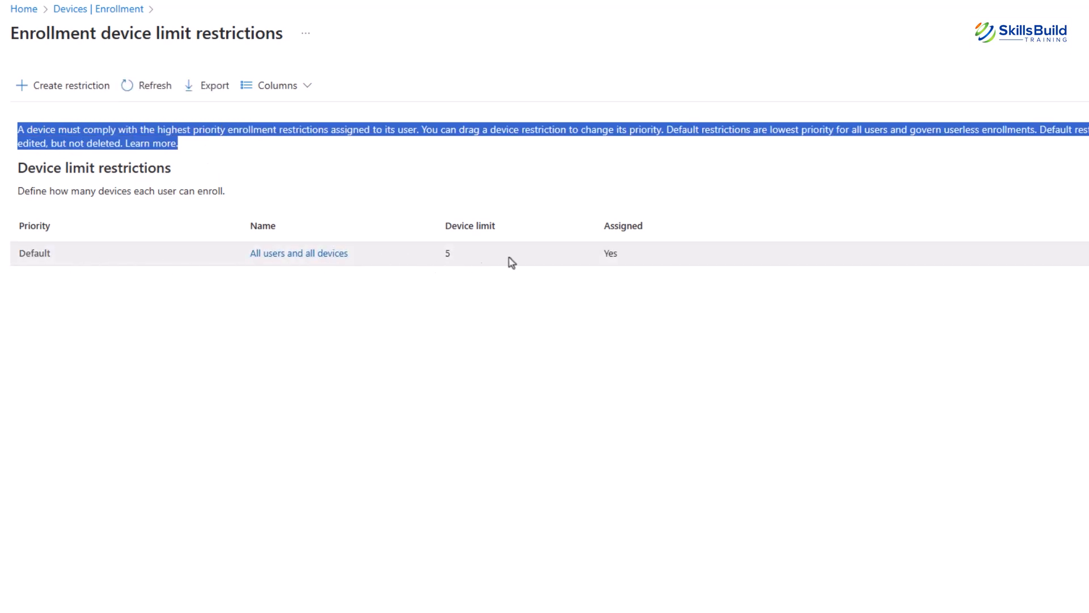
drag(10, 35, 293, 40)
click(293, 40)
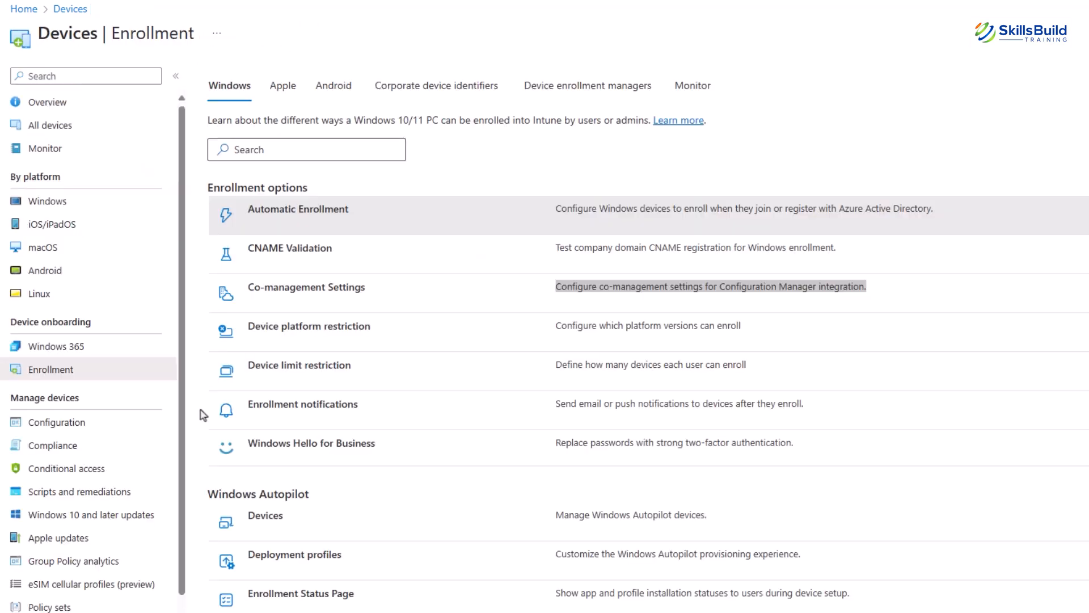
click(202, 414)
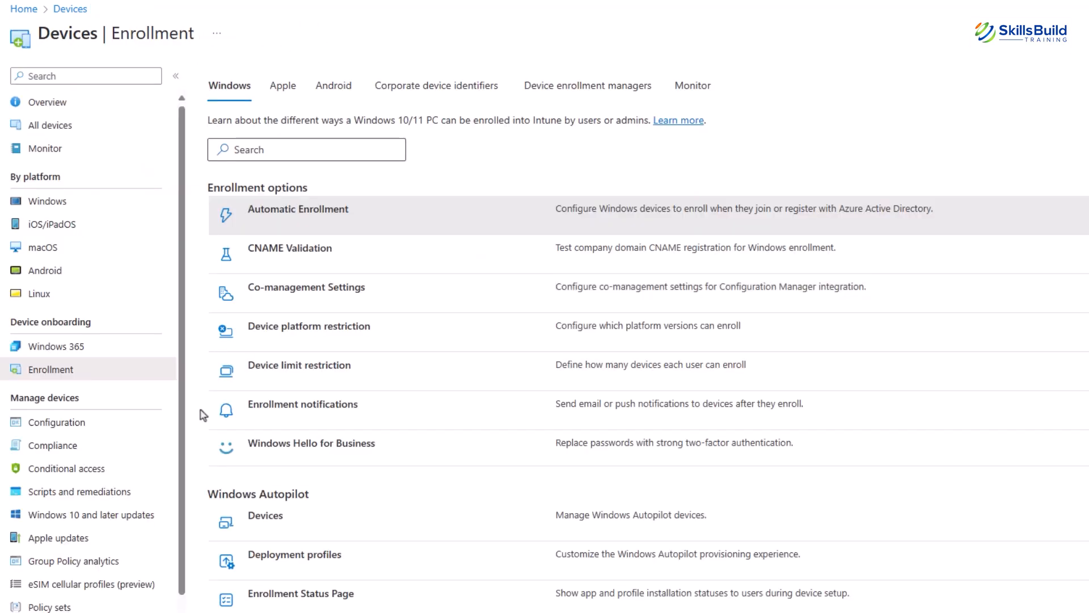
Examine Enrollment notifications for Windows, open the form for creating one, and return to Enrollment without creating it
drag(790, 413, 557, 418)
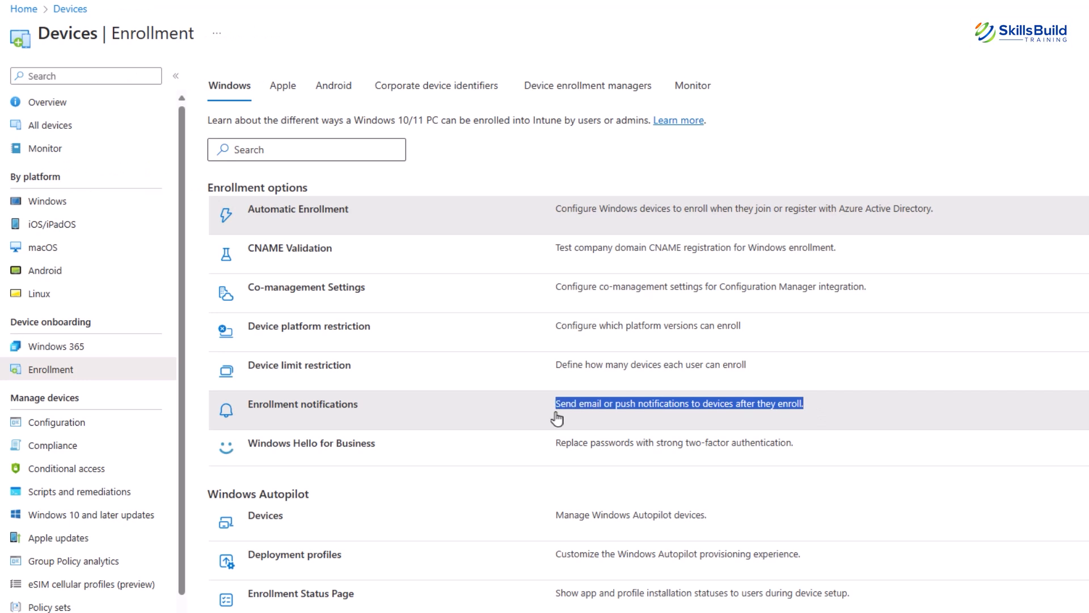
click(557, 418)
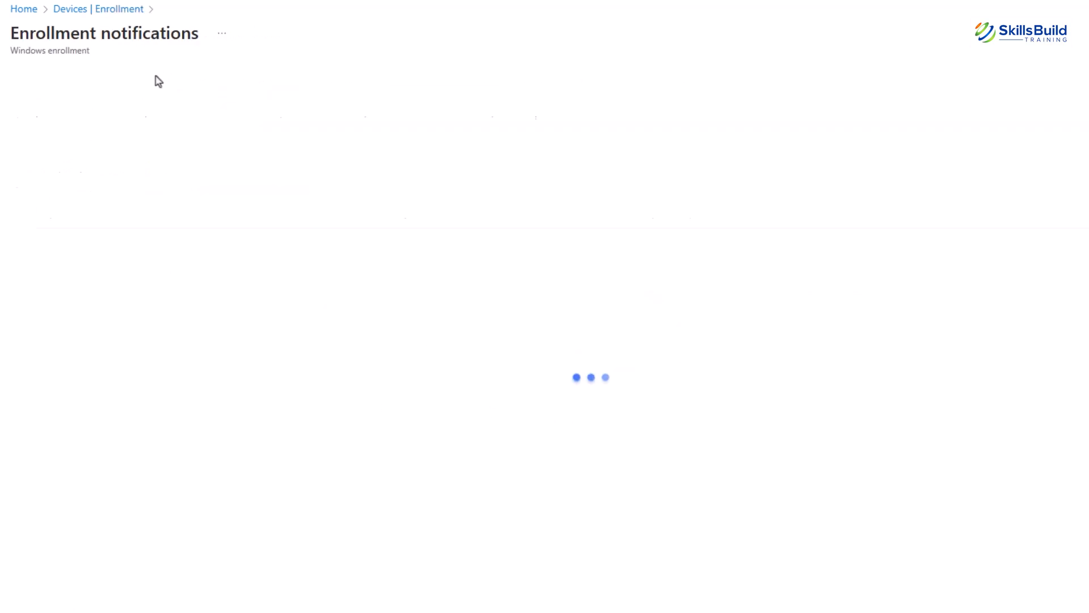
drag(17, 120, 300, 161)
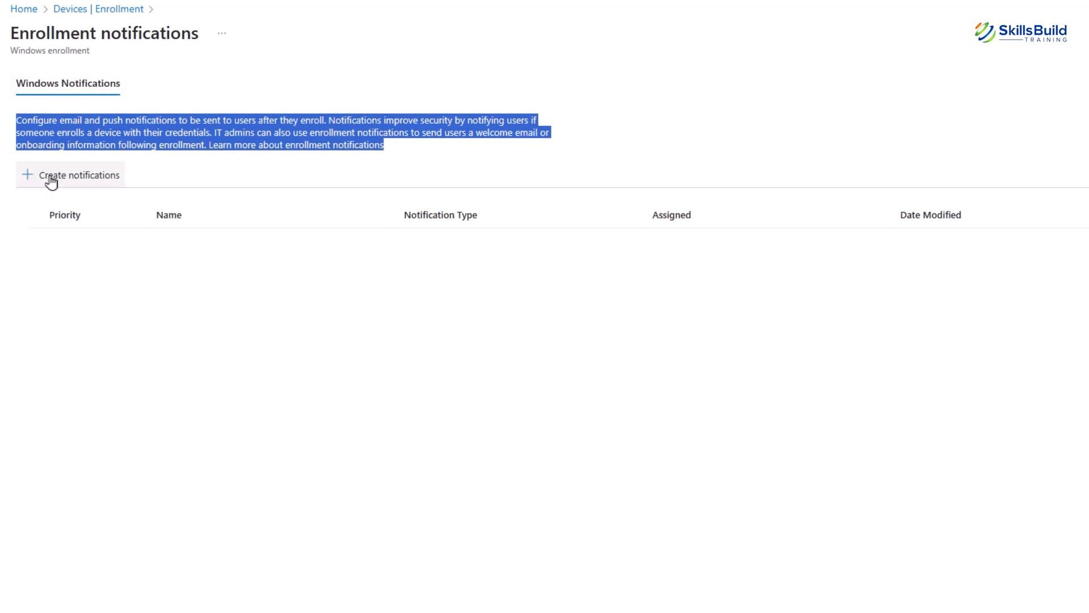
click(70, 182)
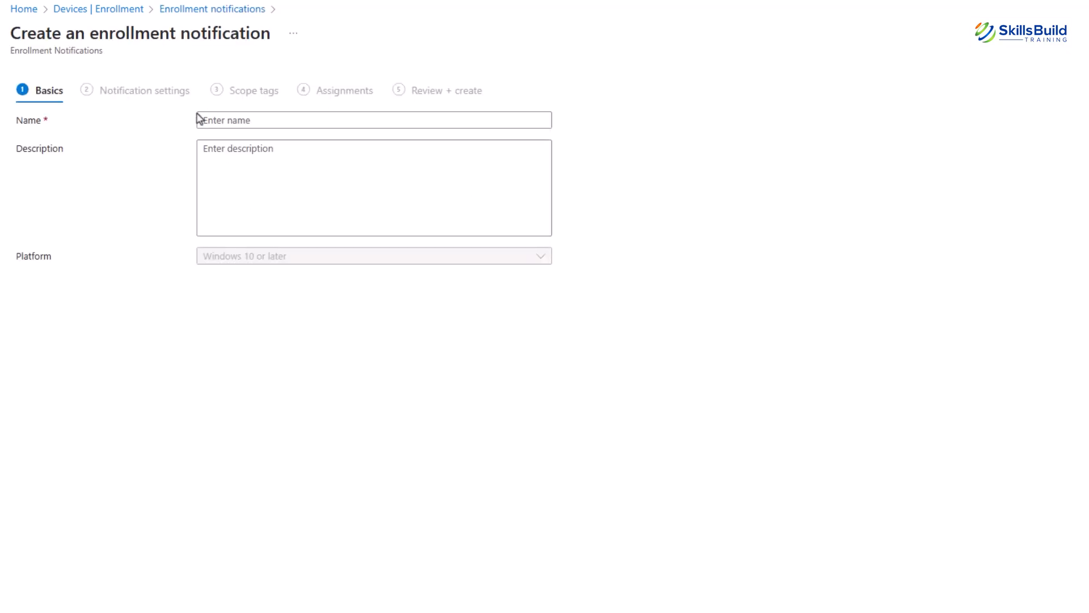
click(126, 10)
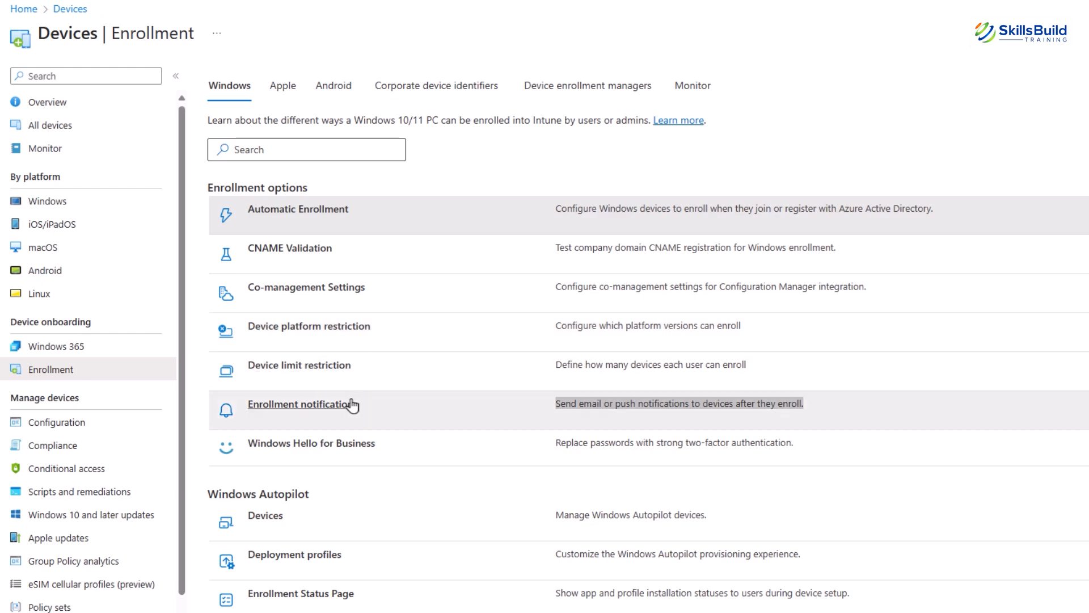
Open Windows Hello for Business and review its PIN, TPM, biometric and sign-in settings
drag(797, 443, 551, 447)
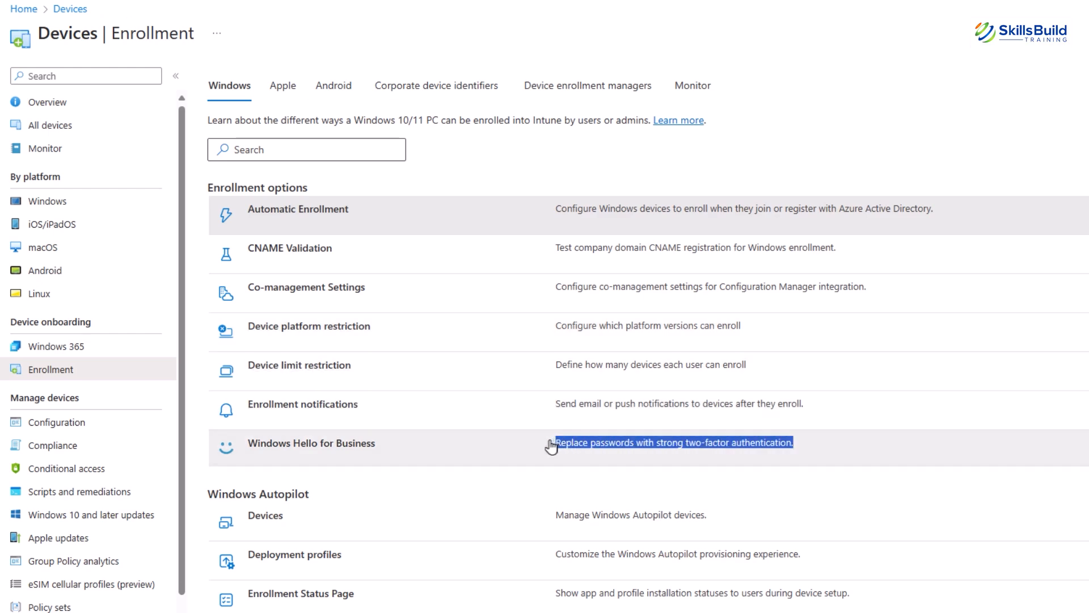
click(550, 447)
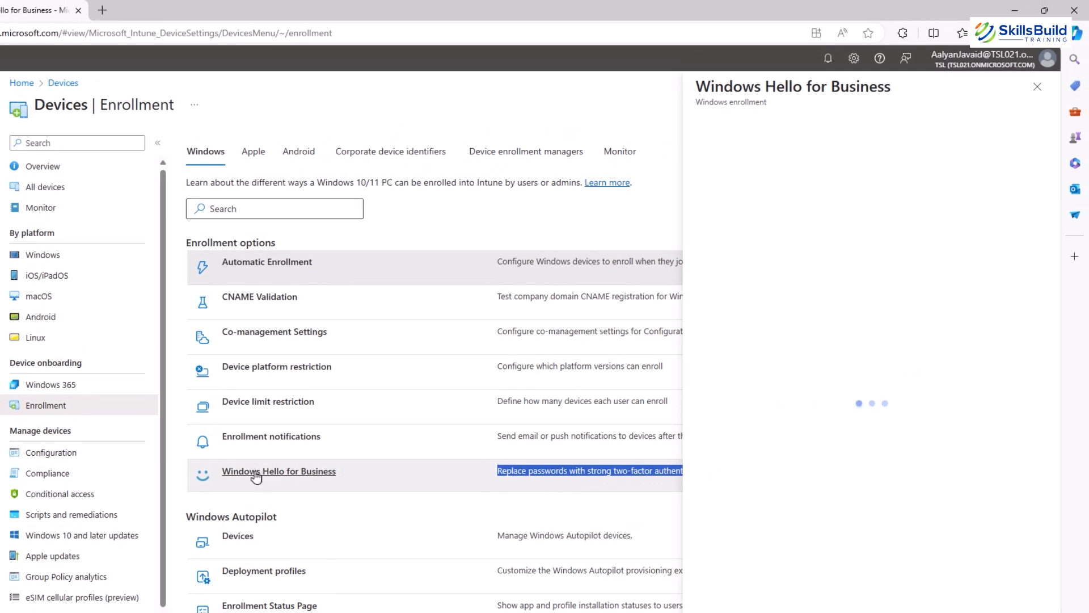
drag(697, 89, 741, 98)
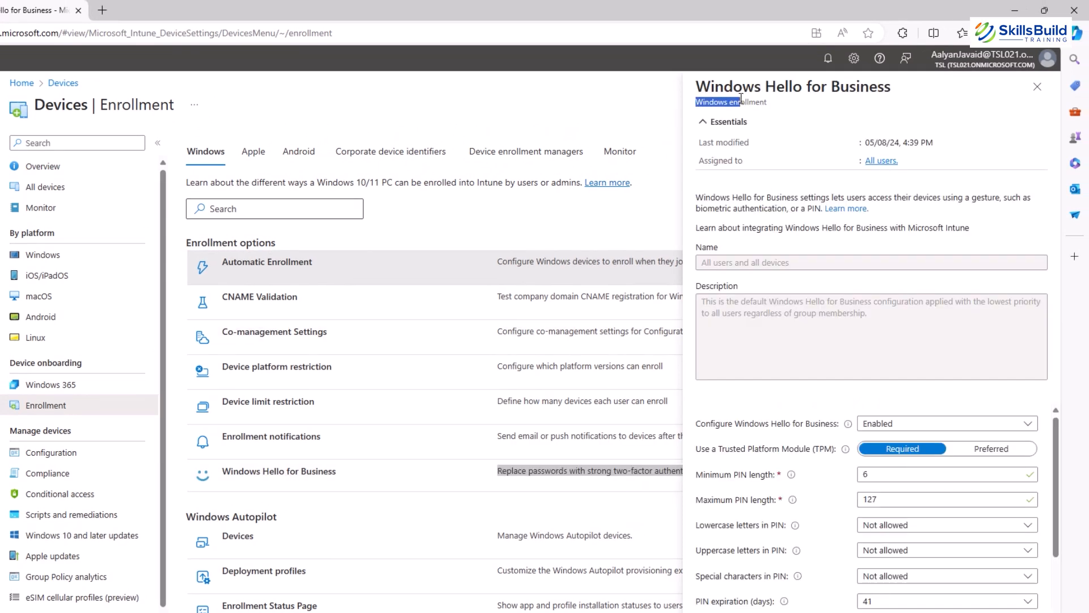
scroll(805, 482, down, 5)
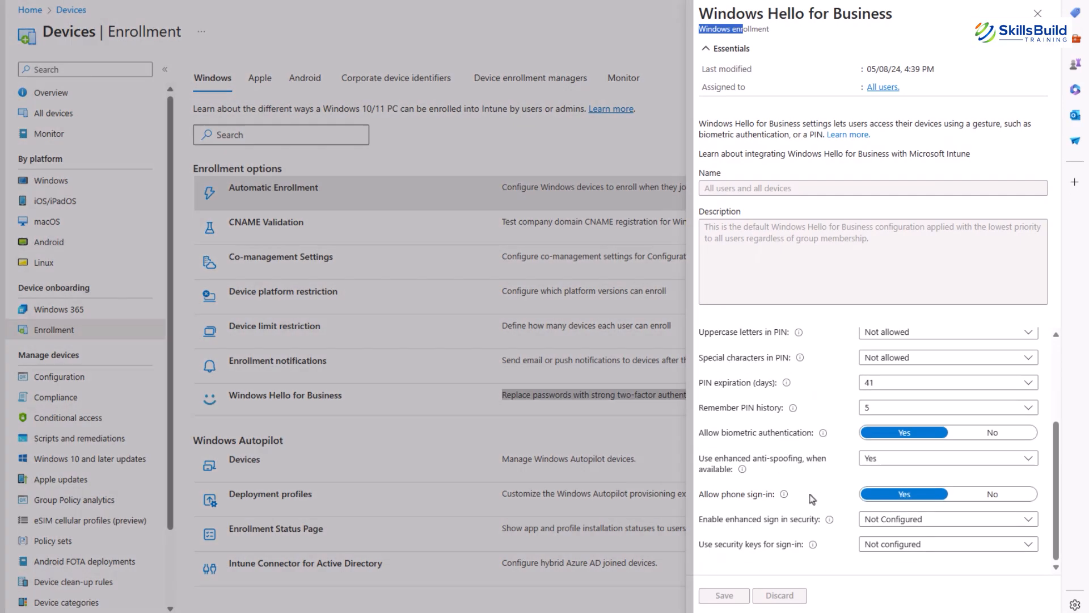
scroll(813, 498, up, 3)
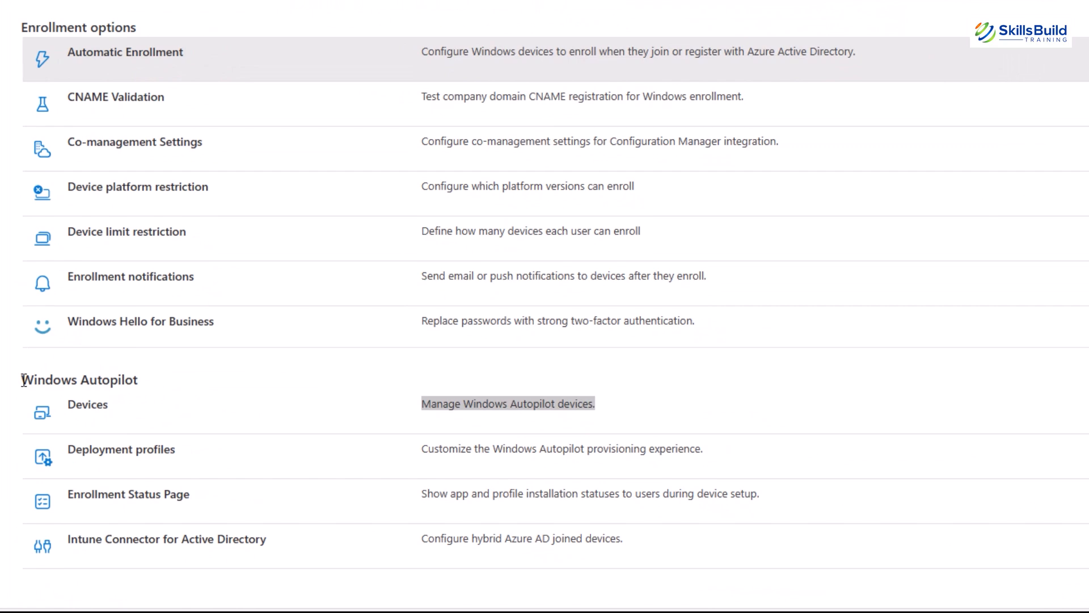
Review the Windows Autopilot section, inspect its Devices page, and return to the Enrollment page
drag(268, 450, 304, 451)
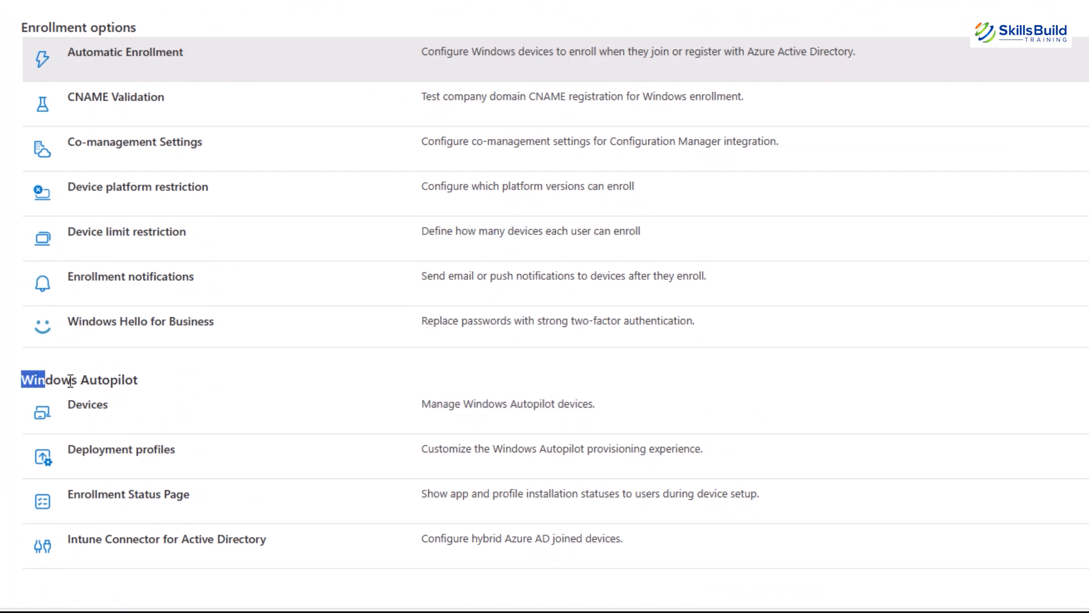
drag(70, 382, 131, 386)
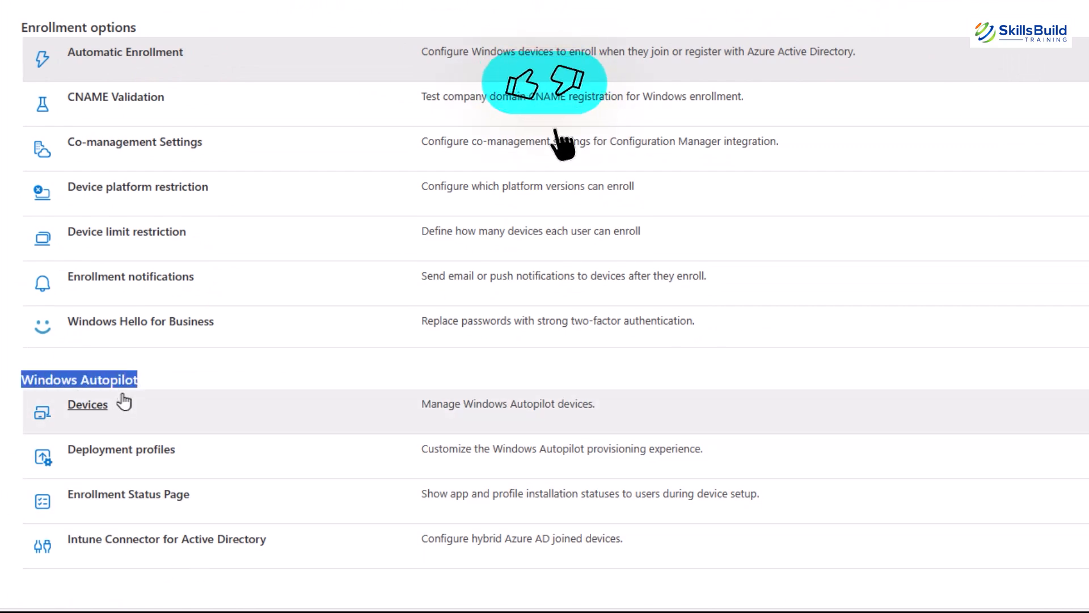
click(160, 376)
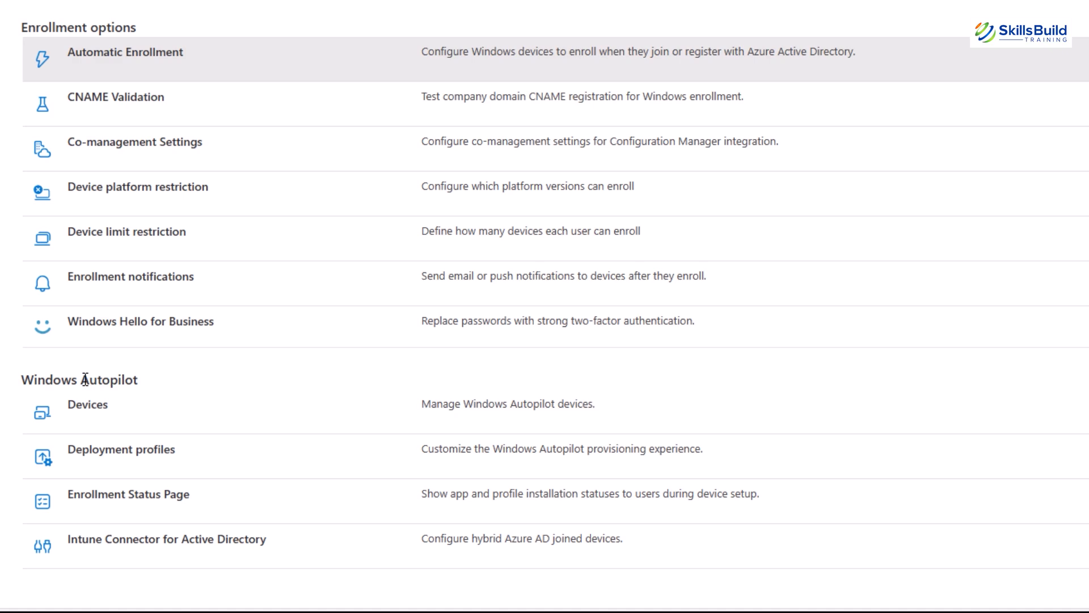
drag(603, 414, 445, 418)
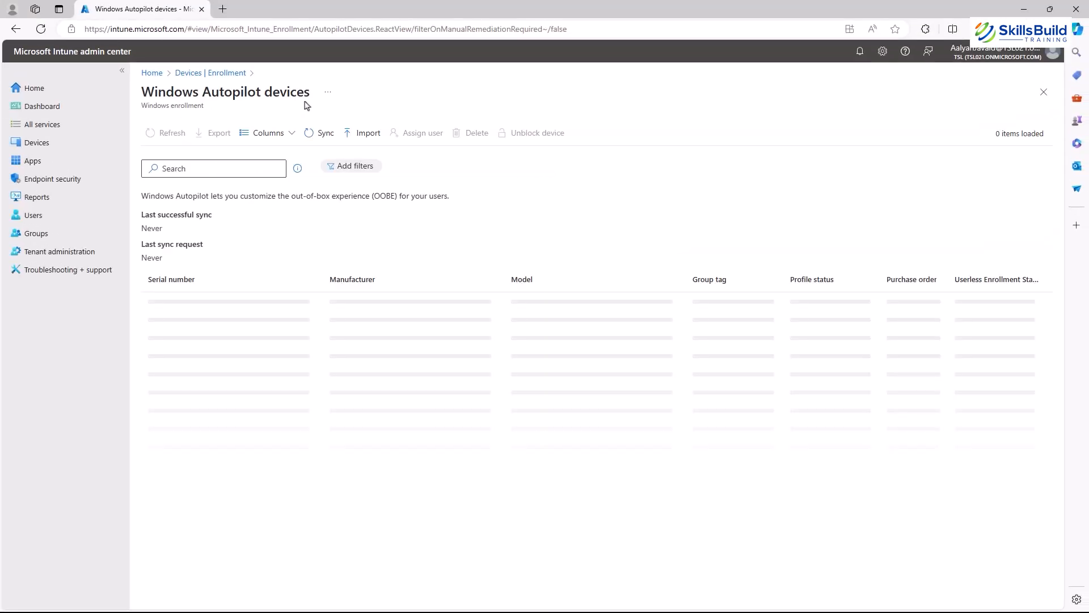
drag(310, 94, 138, 98)
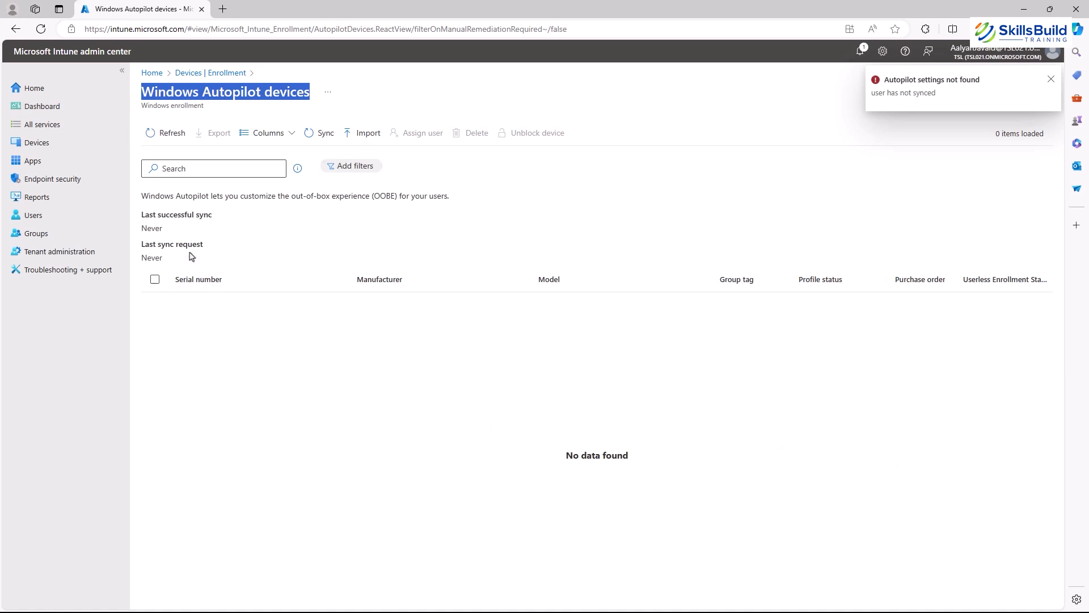
click(213, 77)
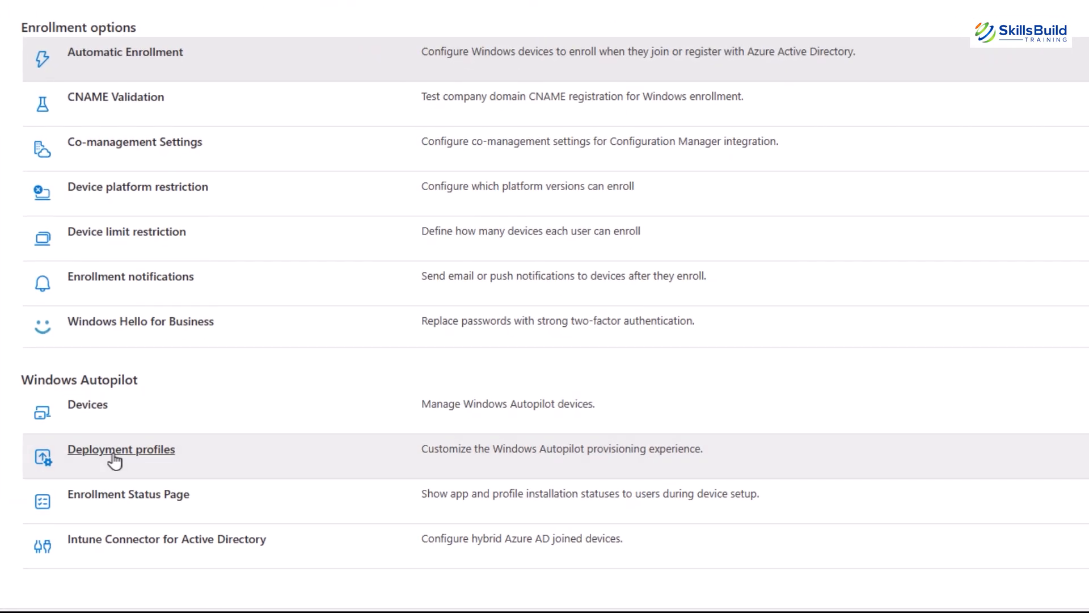
Open the Windows Autopilot deployment profiles, inspect the page and its additional options, and return to the Enrollment page
click(115, 461)
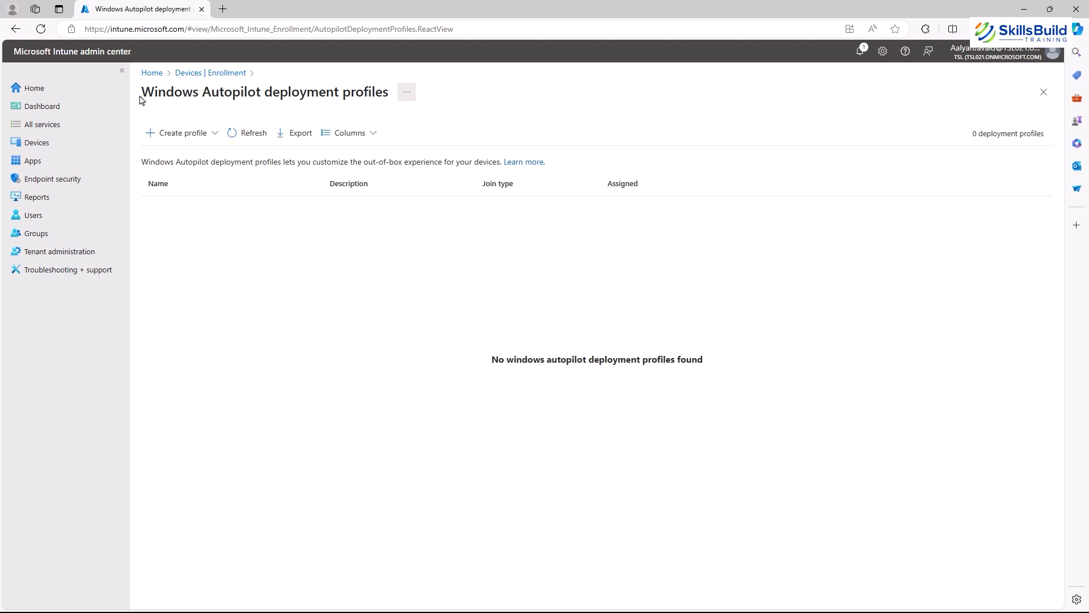
drag(142, 98, 394, 101)
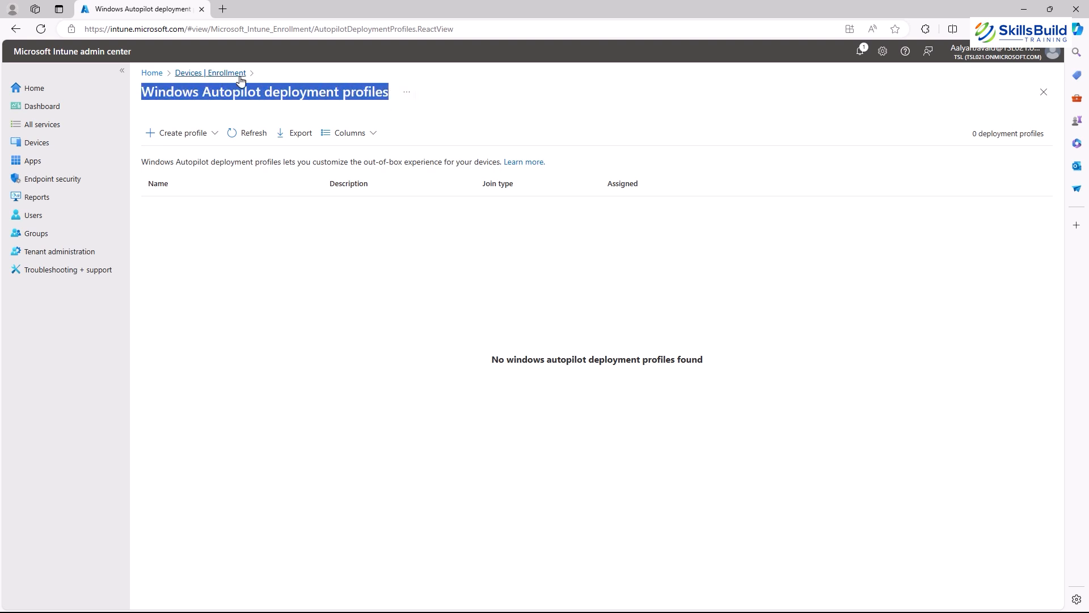
click(408, 93)
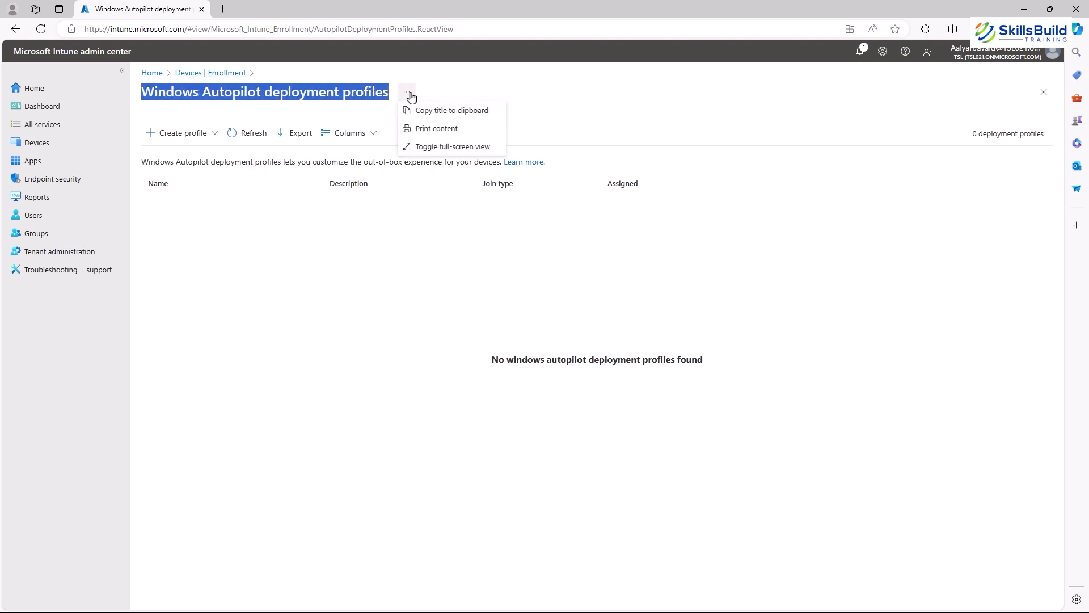
click(411, 94)
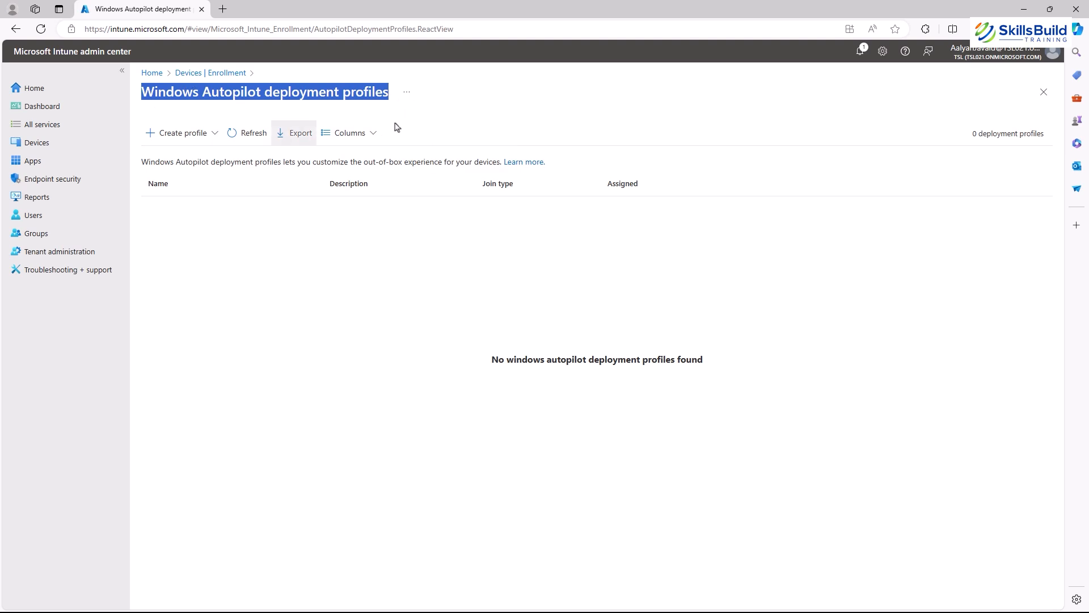
click(436, 111)
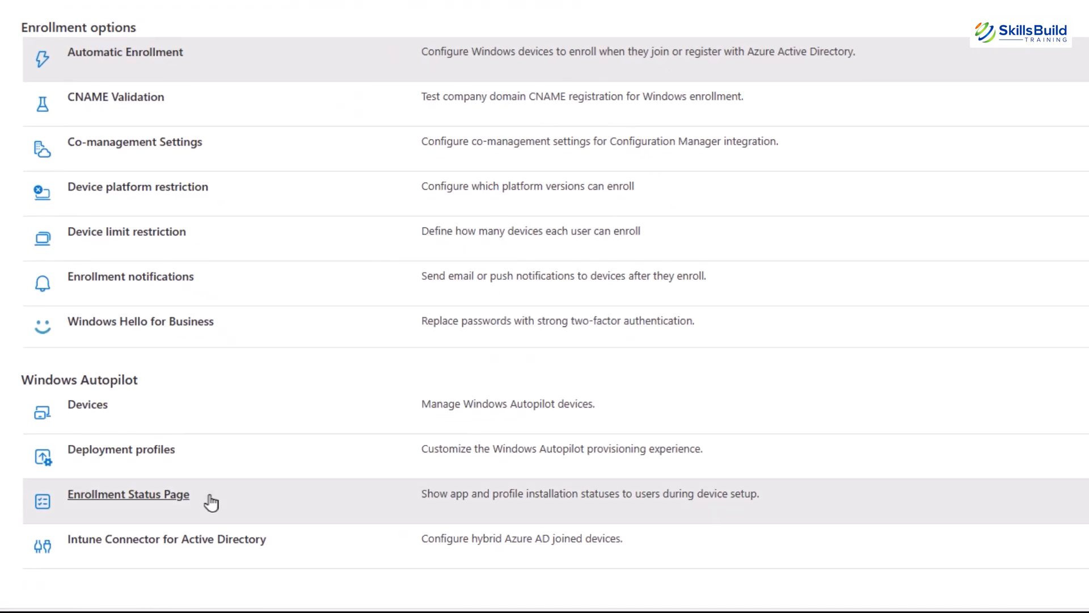
Examine the Enrollment Status Page, its description and its additional options, and return to the Enrollment page
click(210, 501)
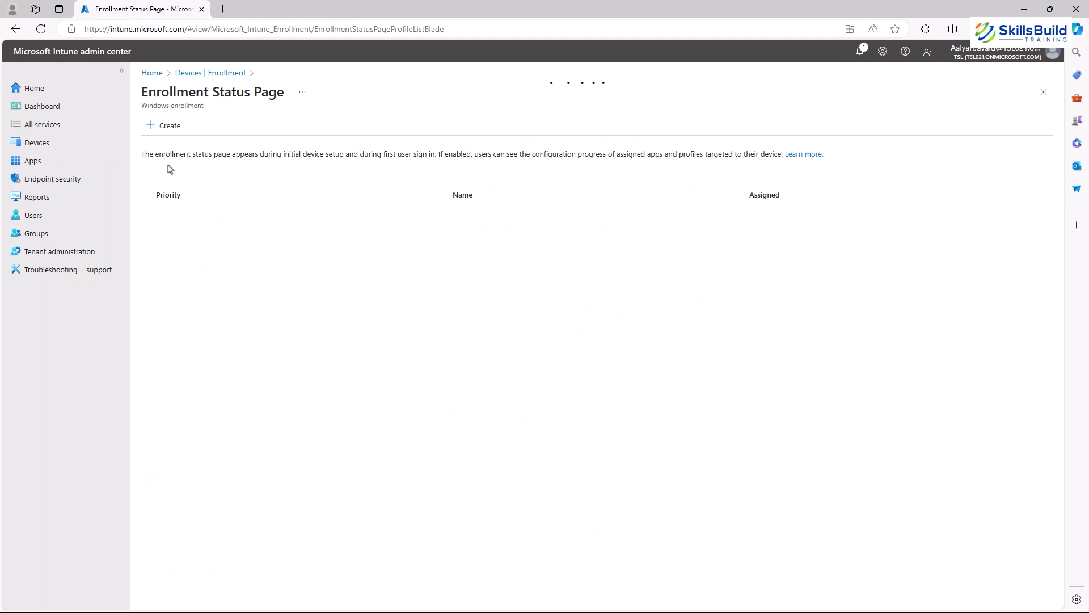
drag(143, 155, 661, 155)
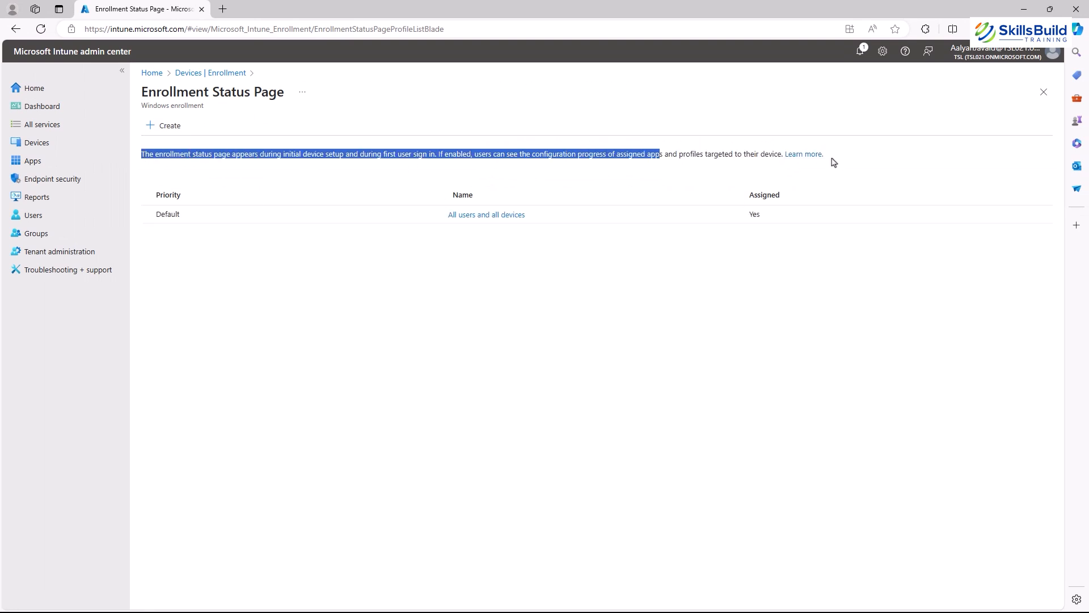
drag(782, 155, 150, 150)
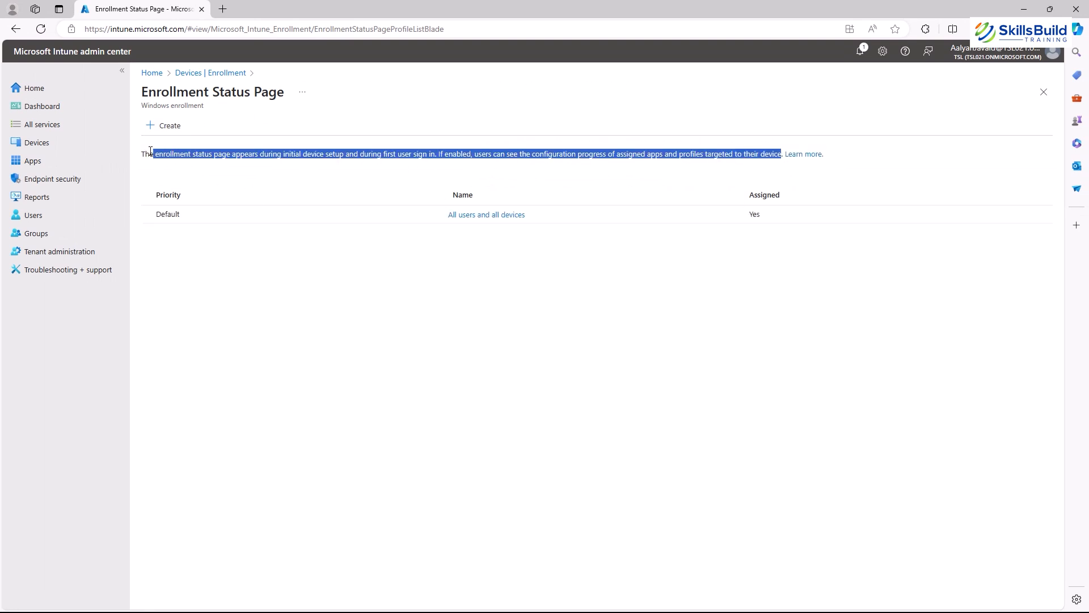
mouse_move(284, 93)
mouse_down()
mouse_move(147, 100)
mouse_move(294, 102)
mouse_up()
click(251, 112)
click(312, 108)
click(302, 94)
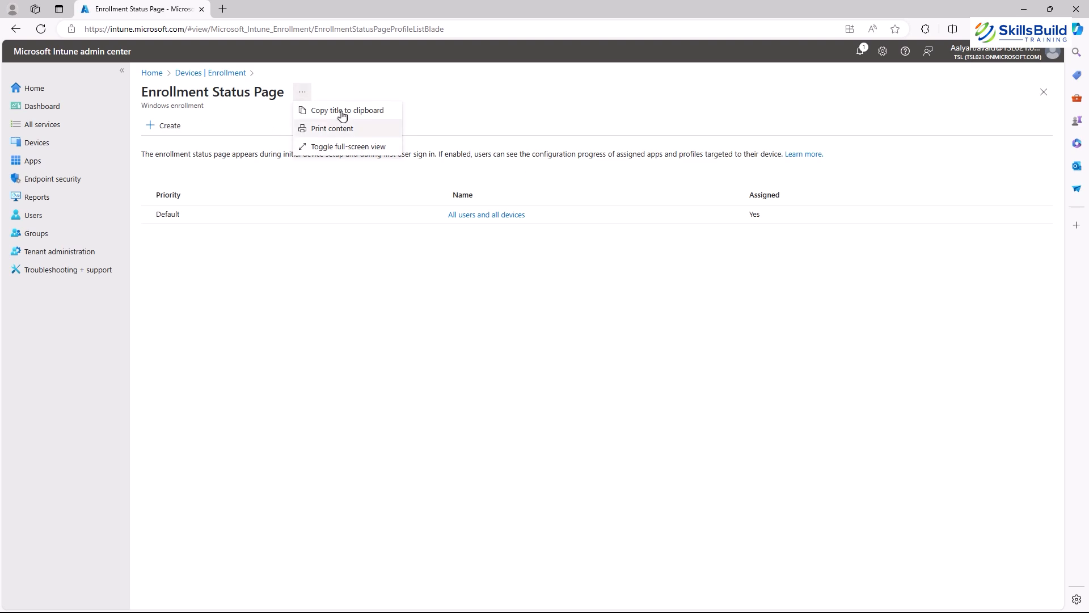
click(479, 134)
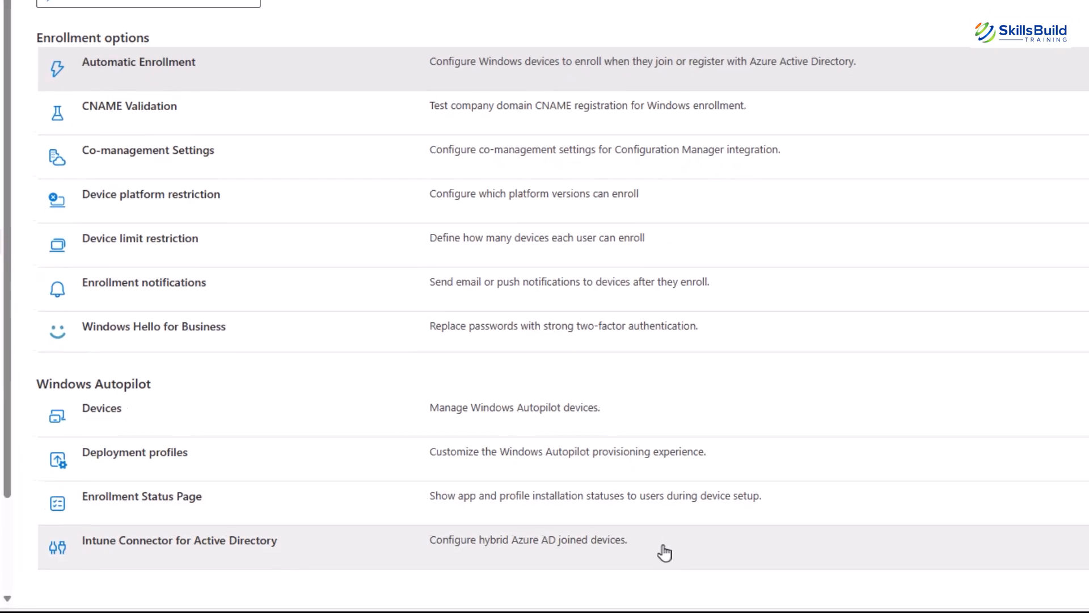
Review the Intune Connector for Active Directory page for hybrid Azure AD joined devices and return to the Enrollment page
drag(650, 563, 456, 567)
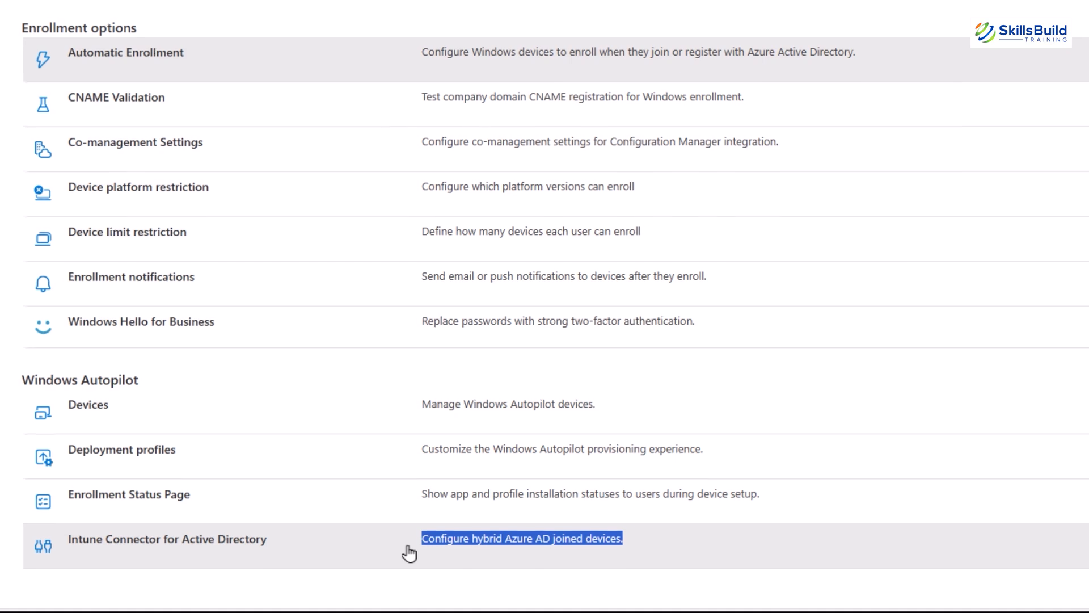
click(408, 550)
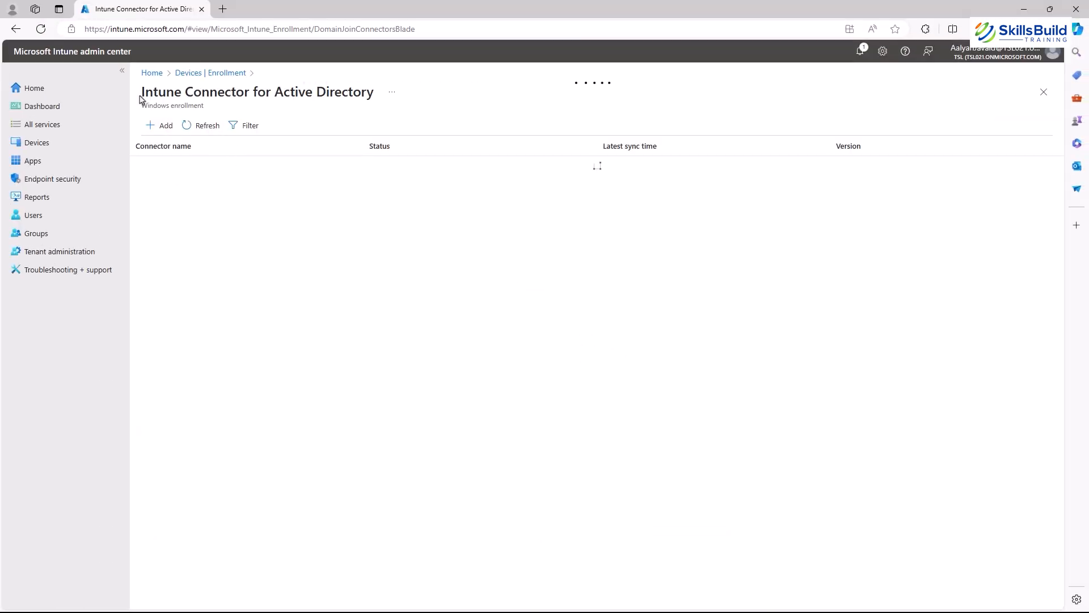
mouse_move(140, 99)
mouse_down()
mouse_move(380, 101)
mouse_move(142, 96)
mouse_up()
click(390, 94)
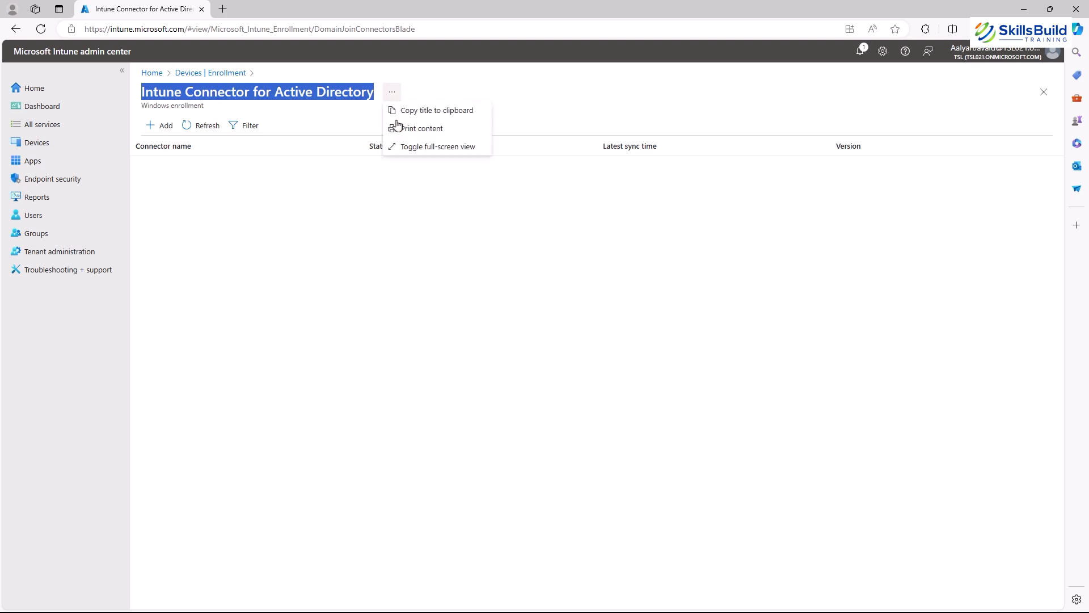
click(410, 219)
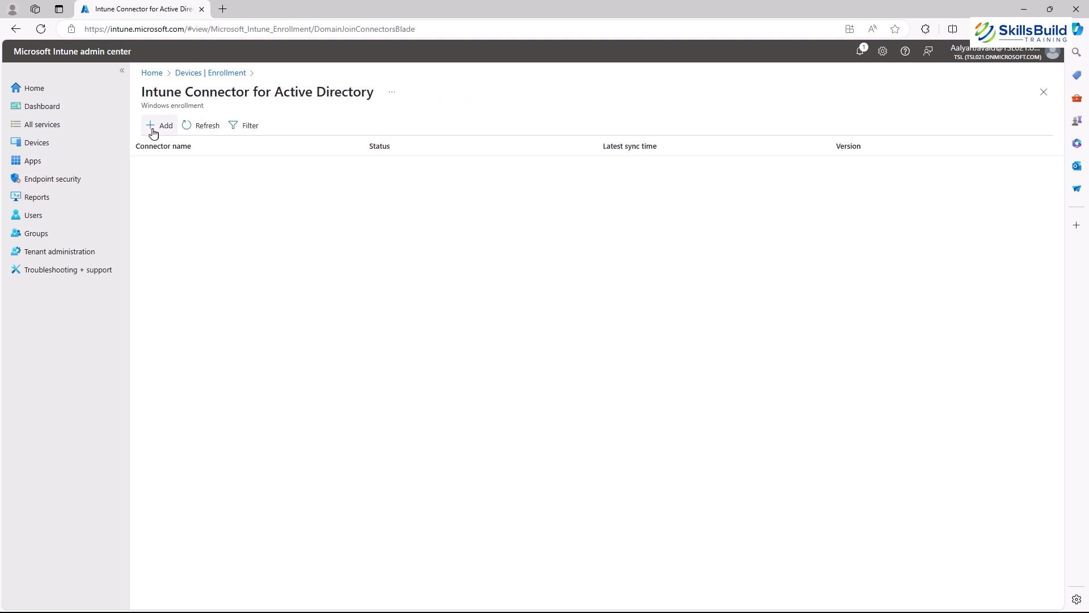
click(200, 74)
click(164, 356)
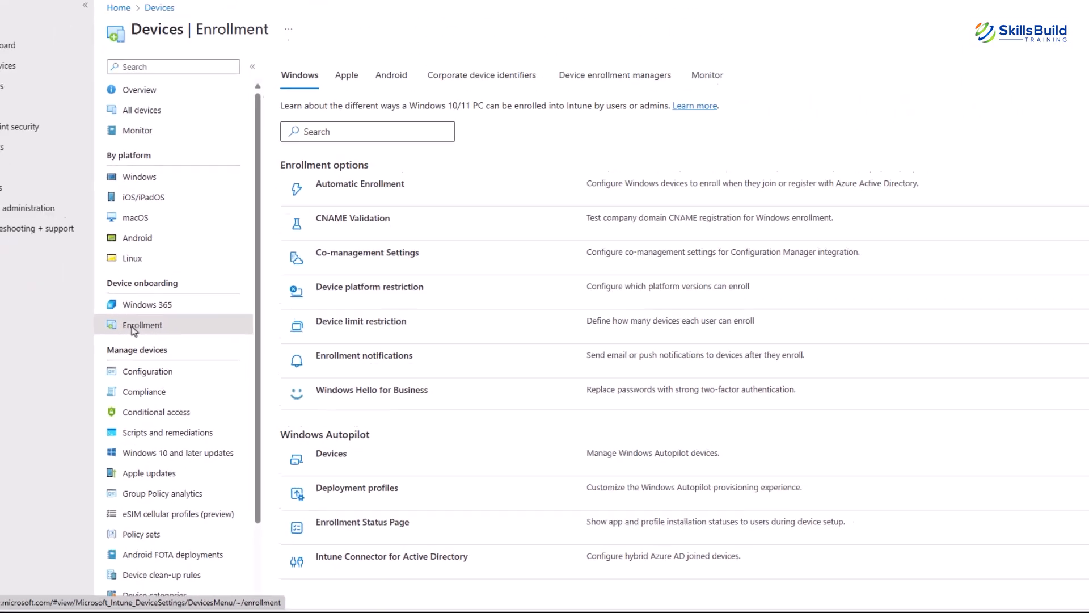
Open iOS/iPadOS enrollment and review the setup steps for the Apple MDM Push Certificate
click(170, 243)
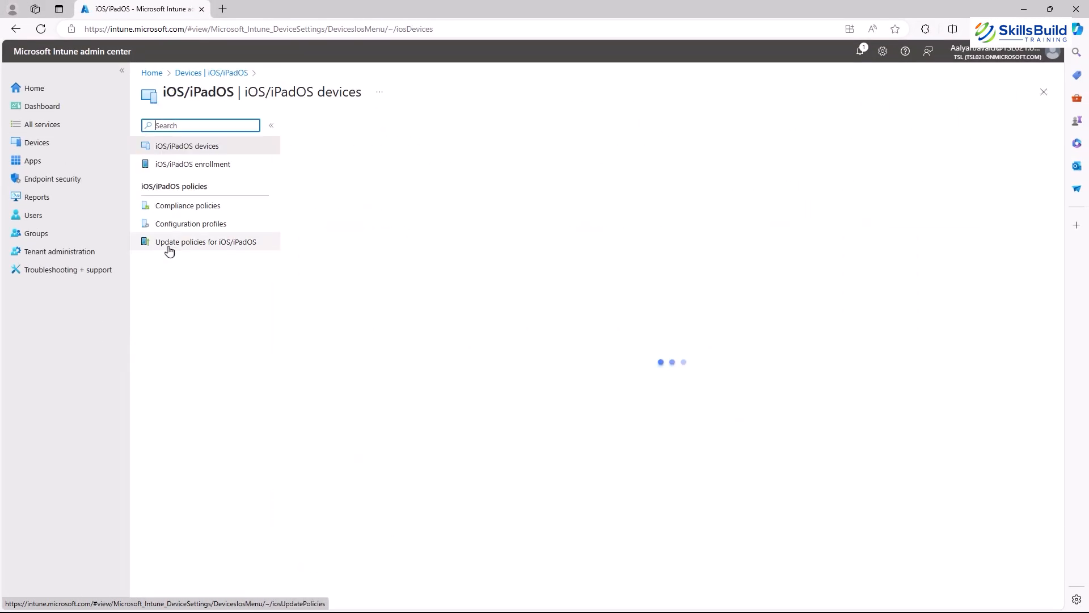
click(198, 165)
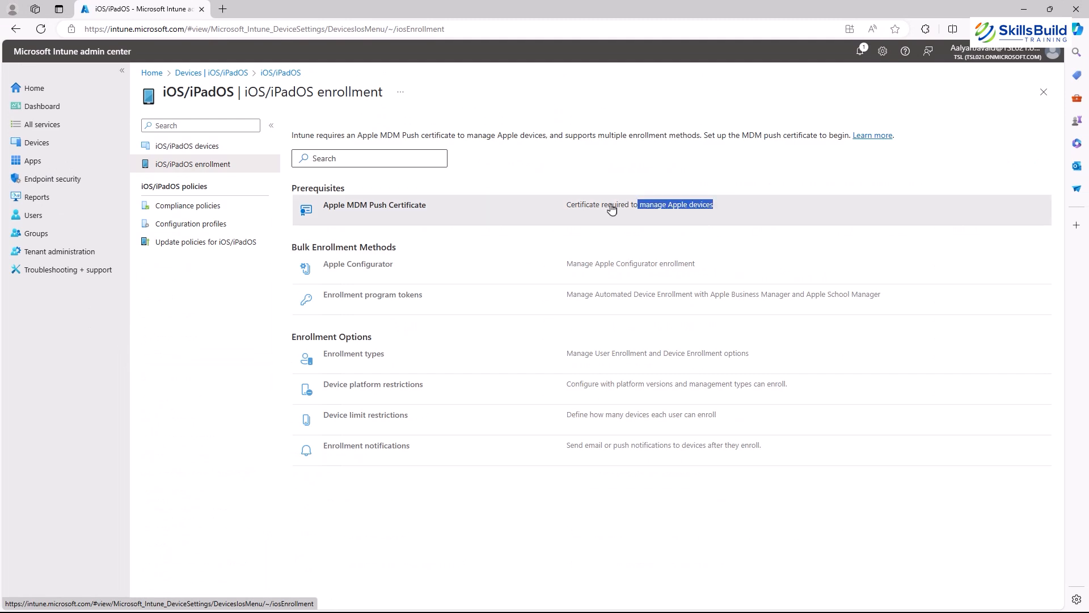
drag(611, 210, 286, 213)
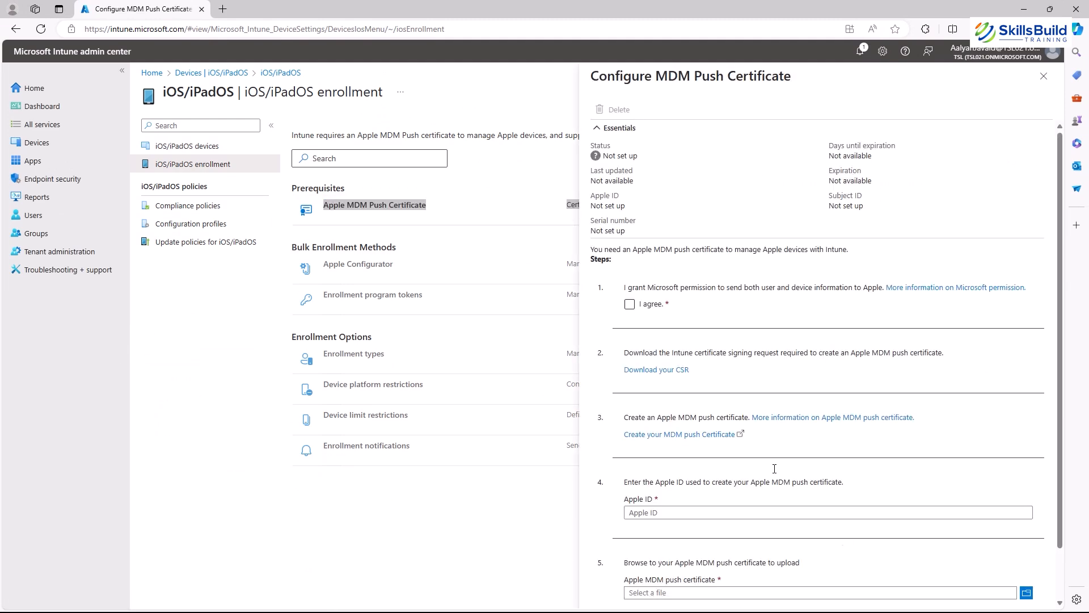
scroll(813, 454, down, 2)
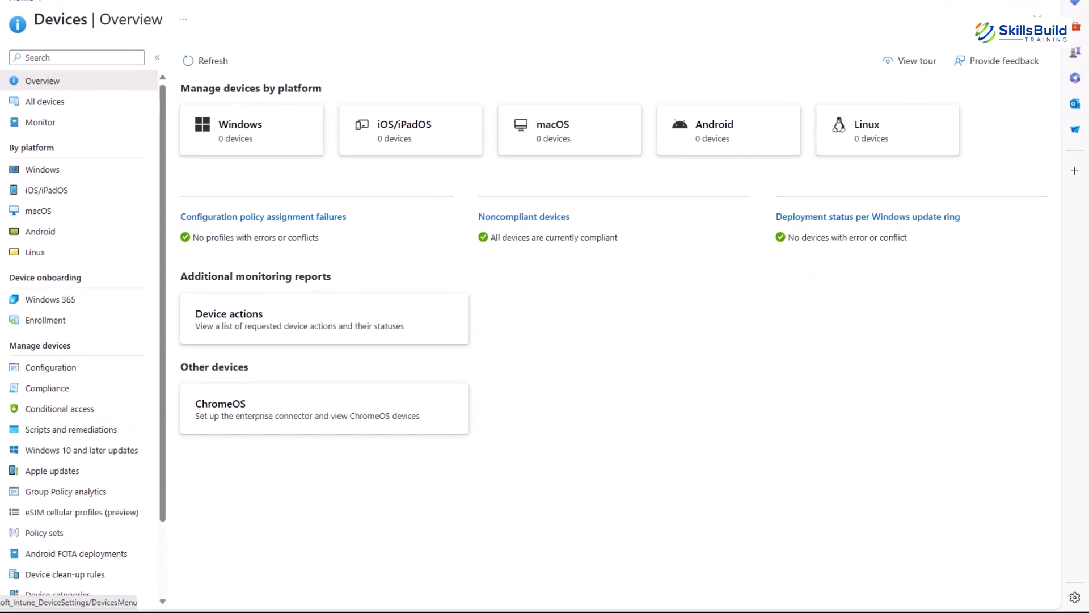
Open the device Configuration policies and inspect the options for creating a policy
click(80, 369)
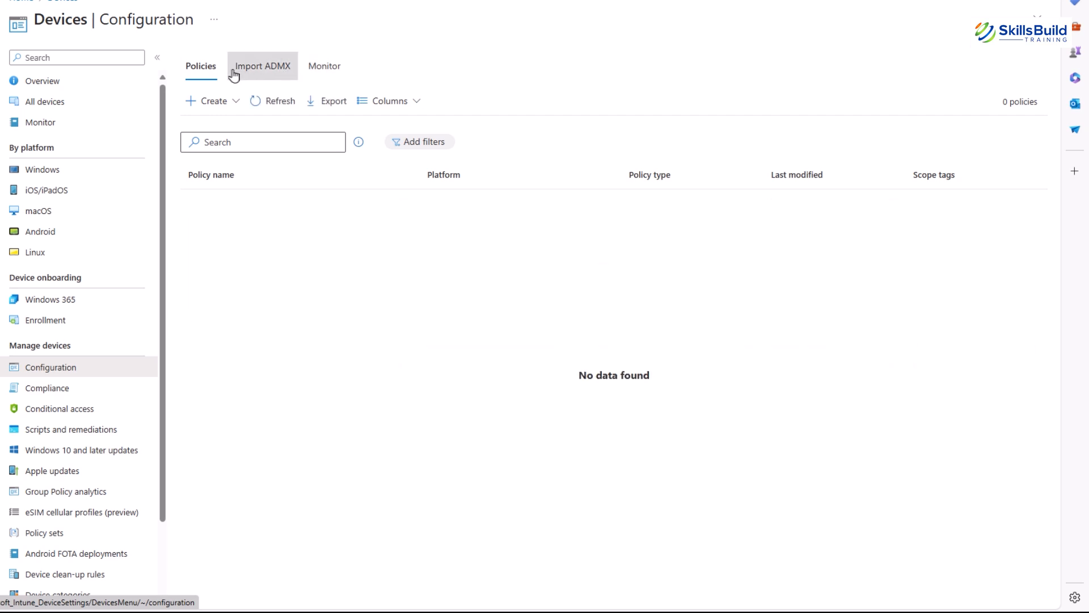
click(222, 102)
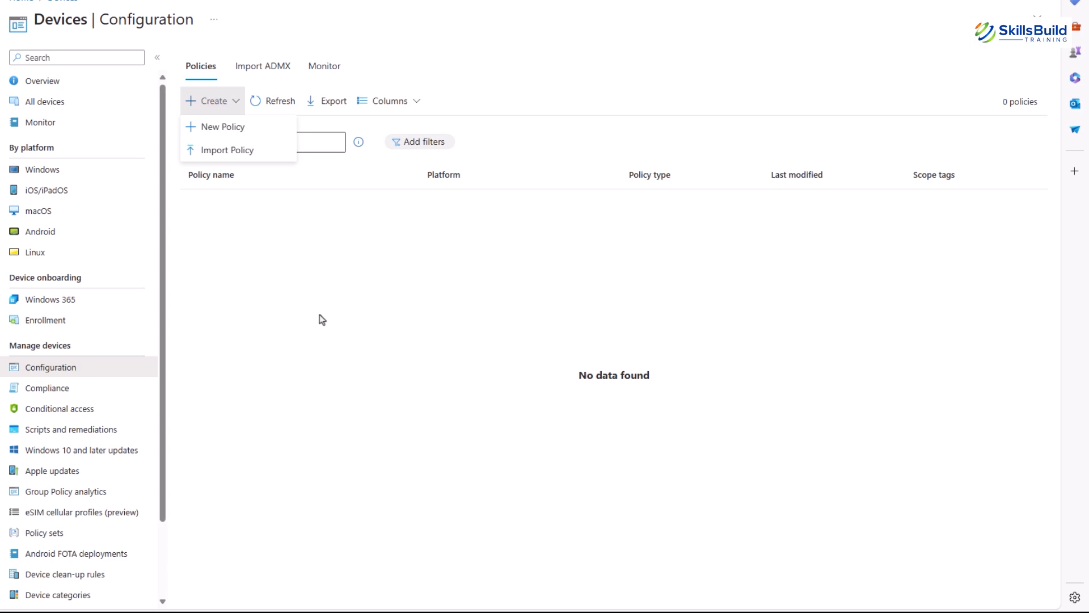
key(F11)
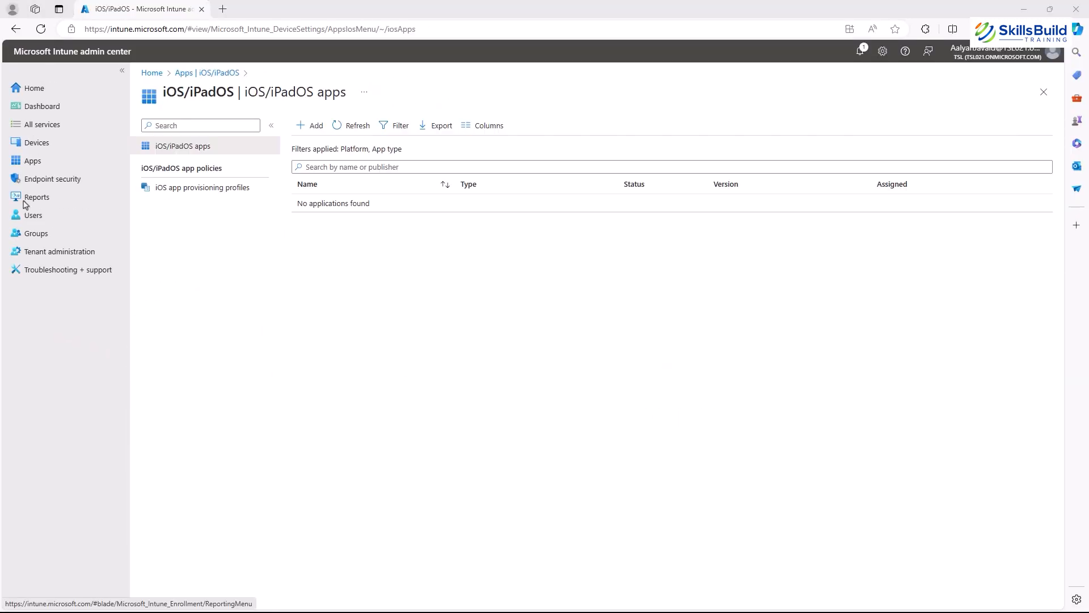
Open the iOS/iPadOS apps and start adding an app with the type iOS store app
click(40, 163)
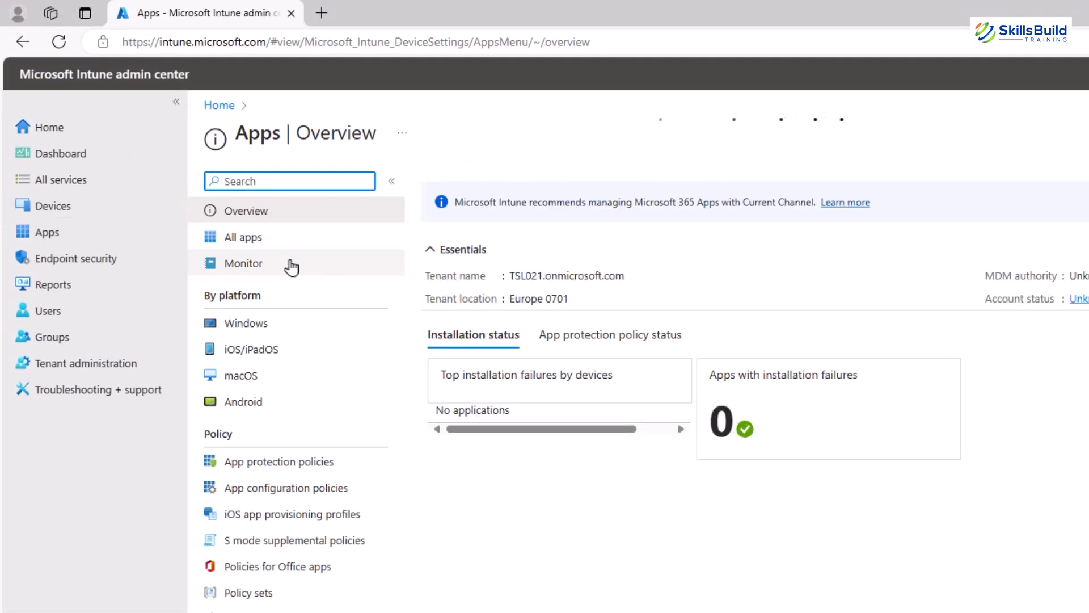
click(239, 349)
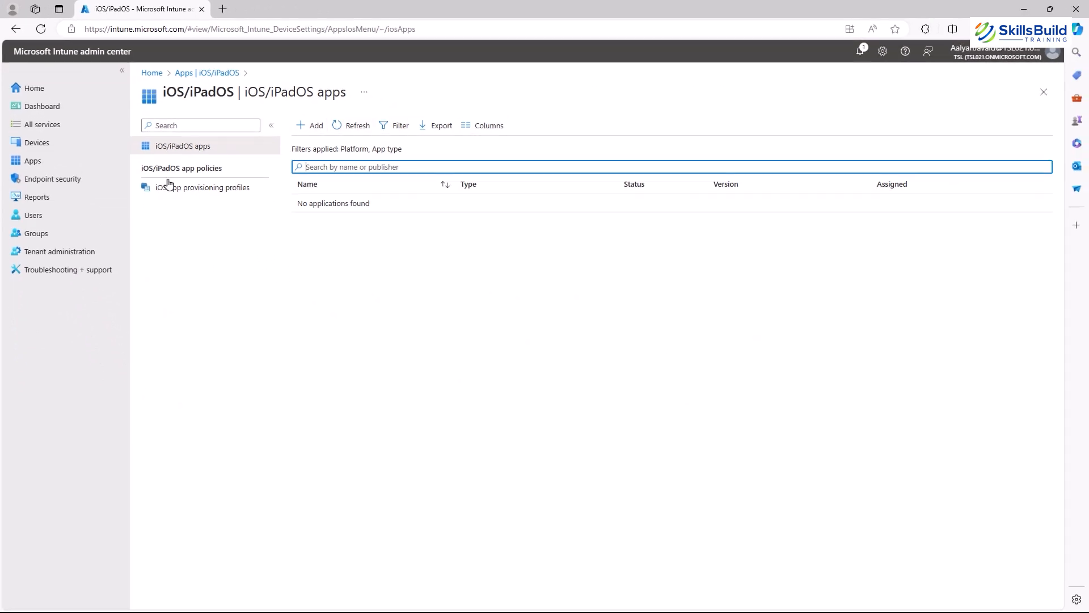
click(312, 126)
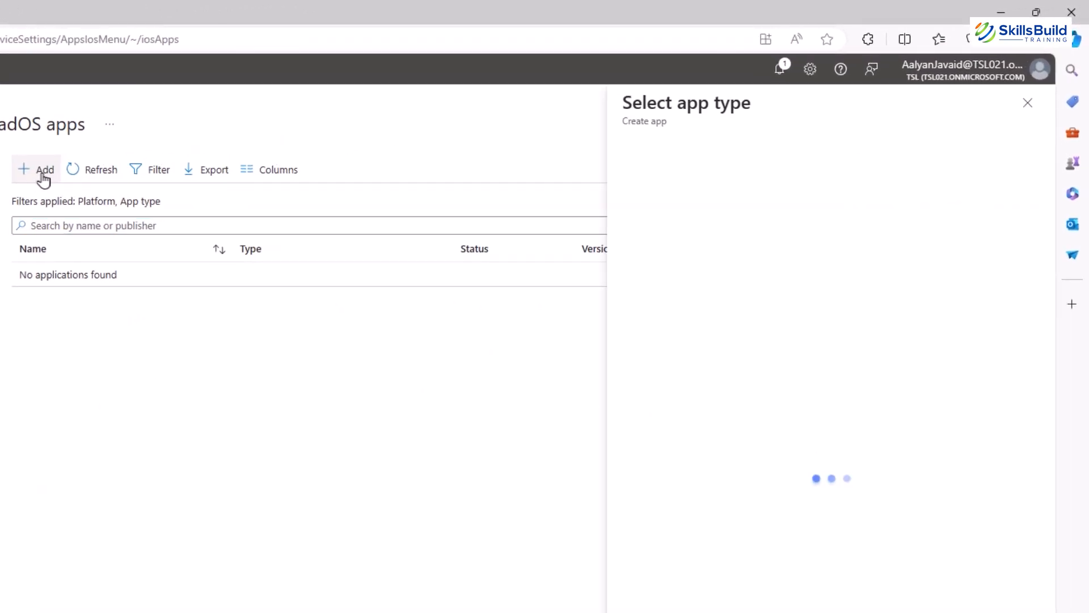
triple_click(758, 108)
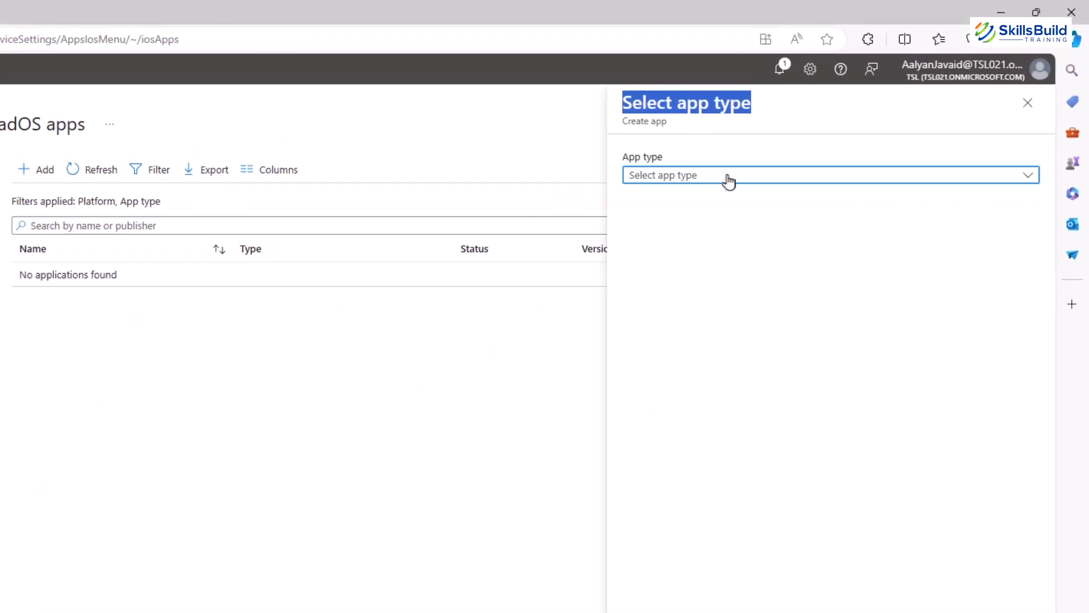
click(723, 183)
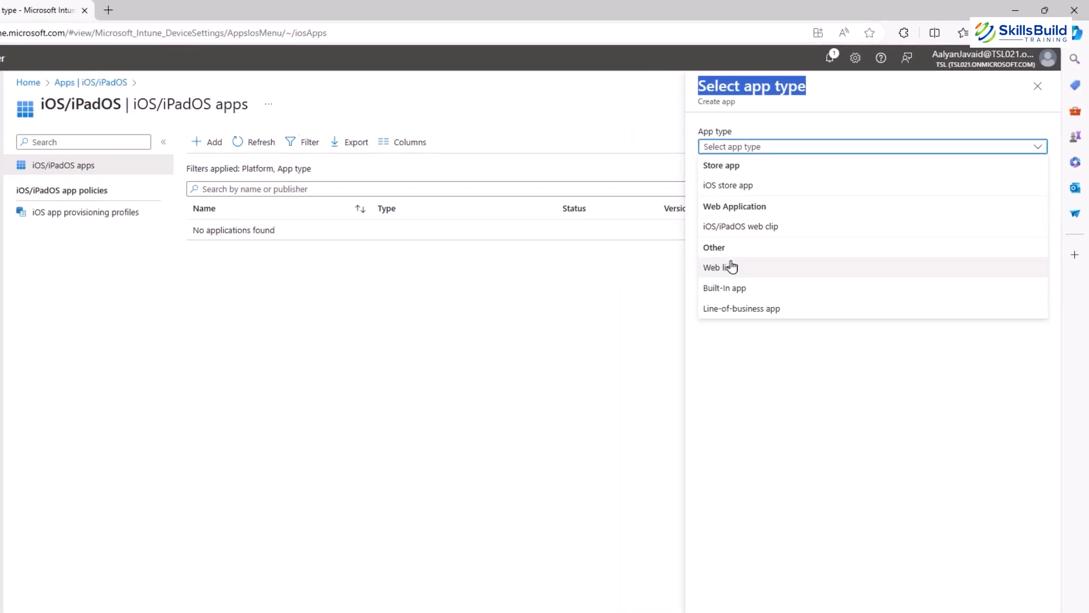
click(658, 221)
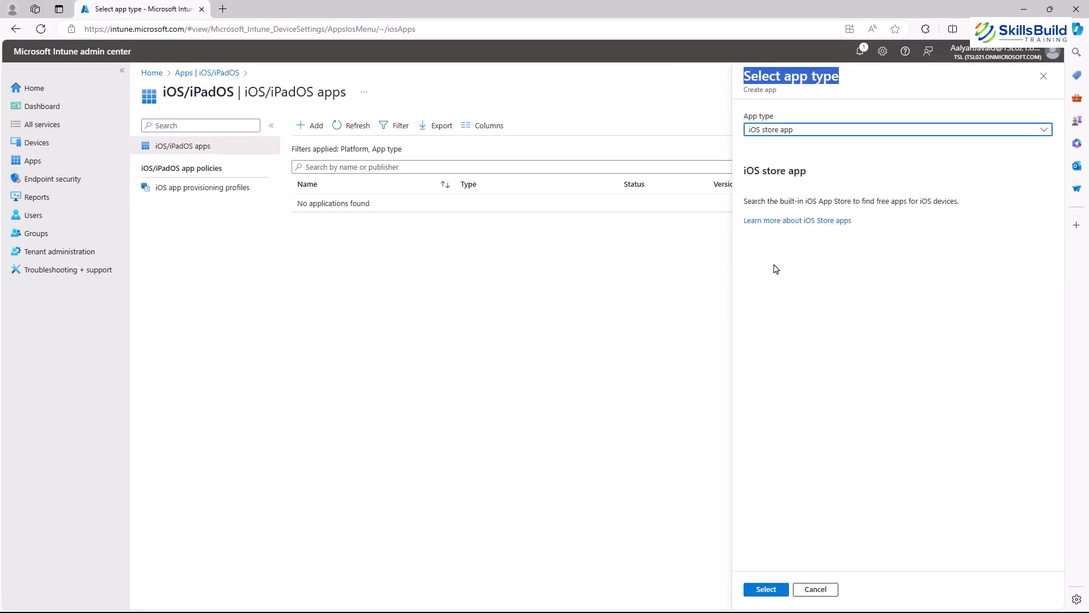
click(767, 589)
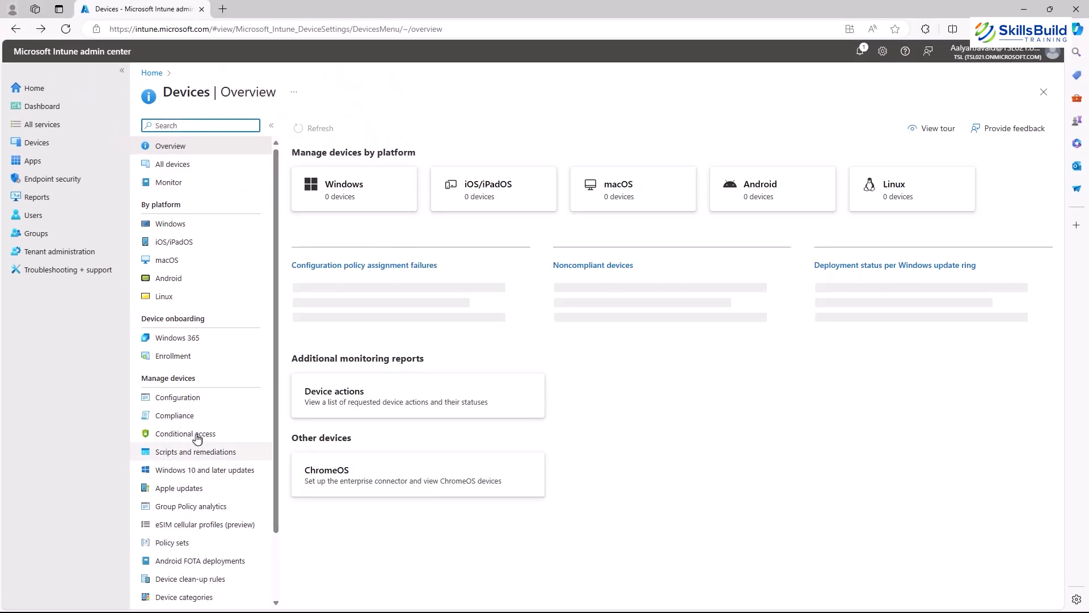
Open the device Compliance policies and start creating a compliance policy for the iOS/iPadOS platform
click(191, 419)
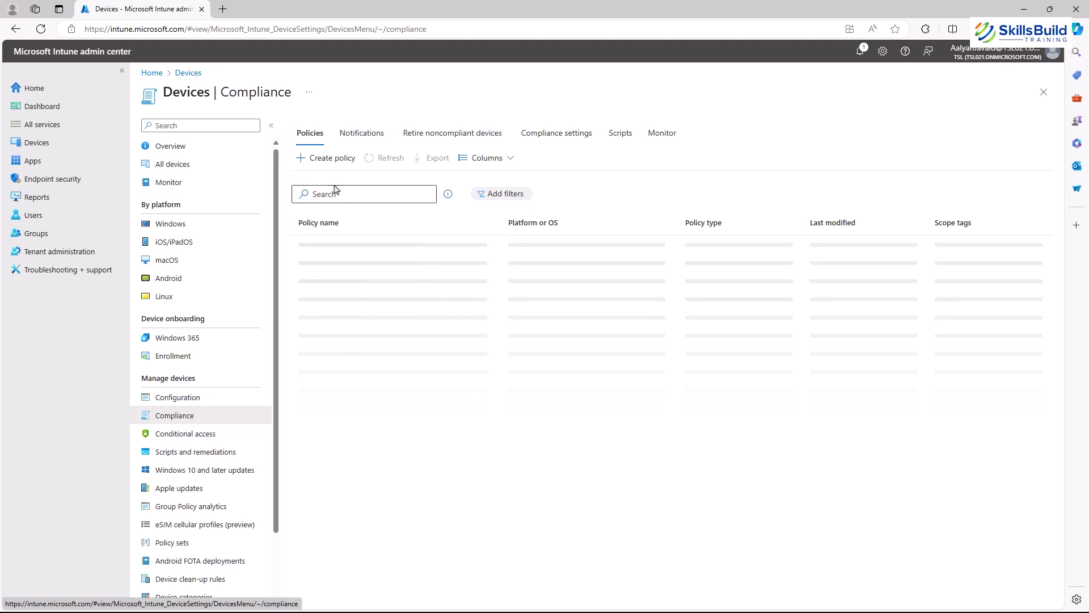
click(327, 159)
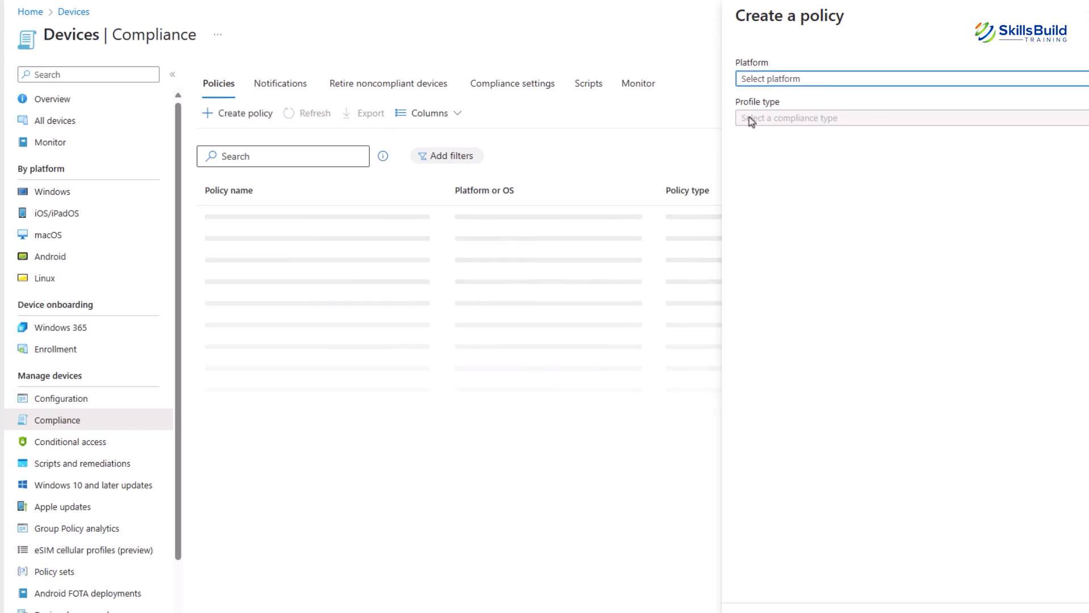
click(1060, 84)
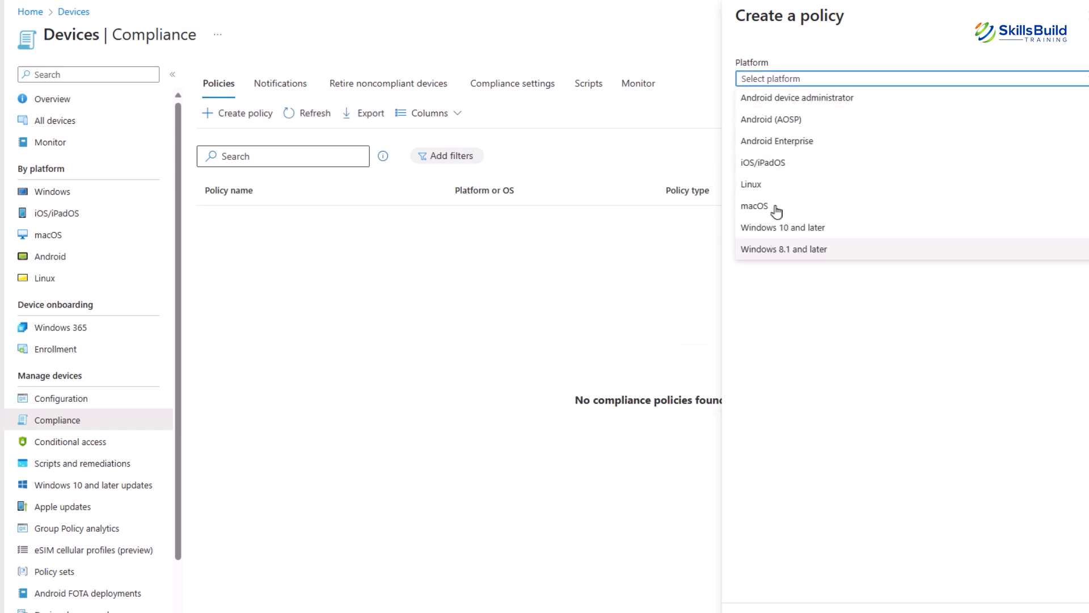
click(763, 163)
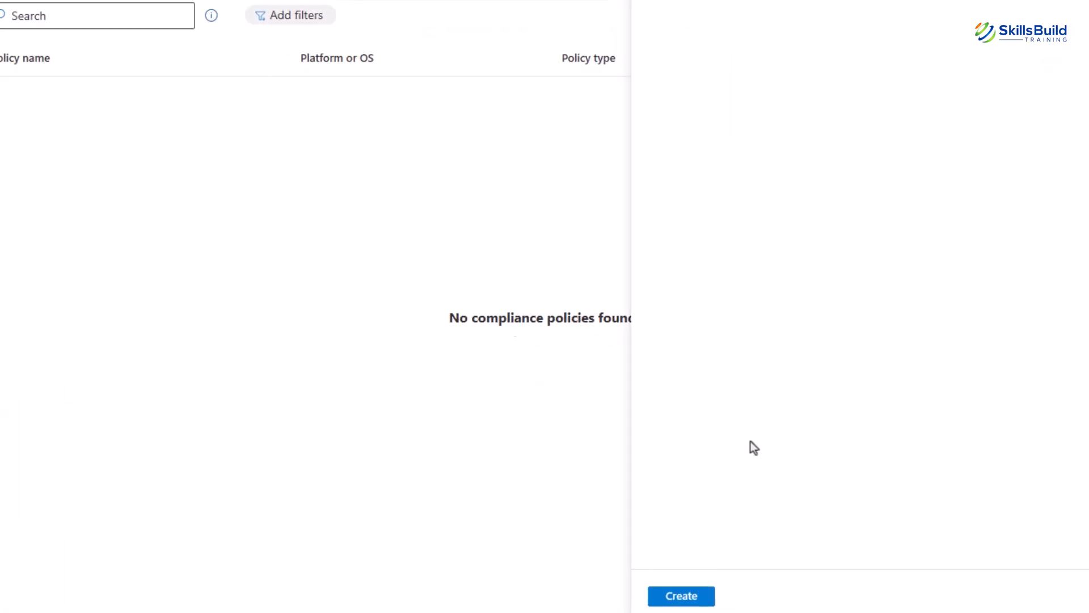
click(601, 568)
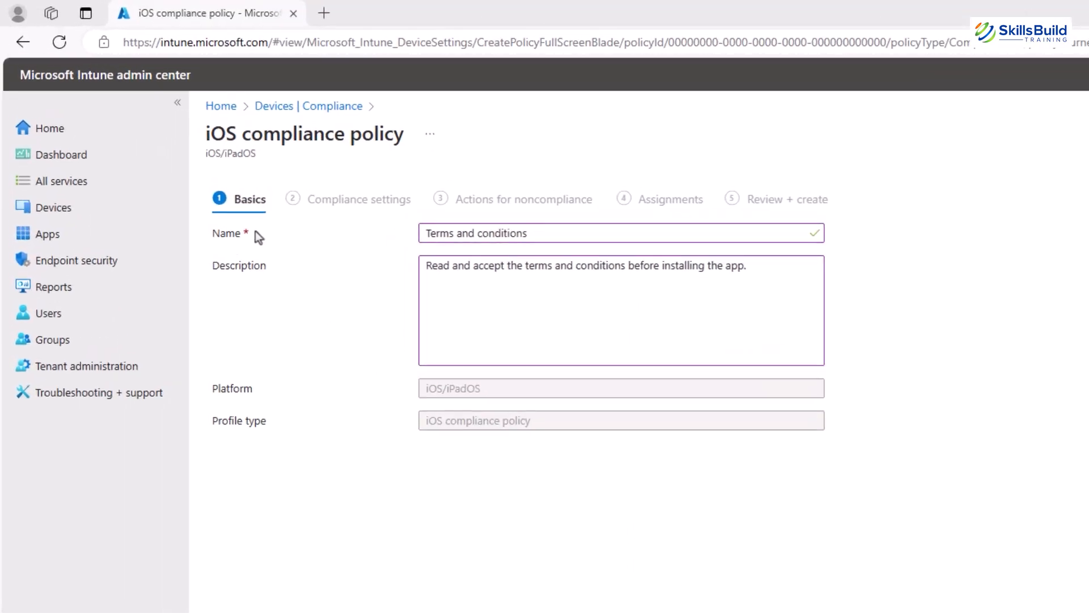
Check the name and description of the iOS compliance policy and continue to its compliance settings
drag(255, 232, 206, 233)
drag(266, 266, 211, 266)
key(alt+Left)
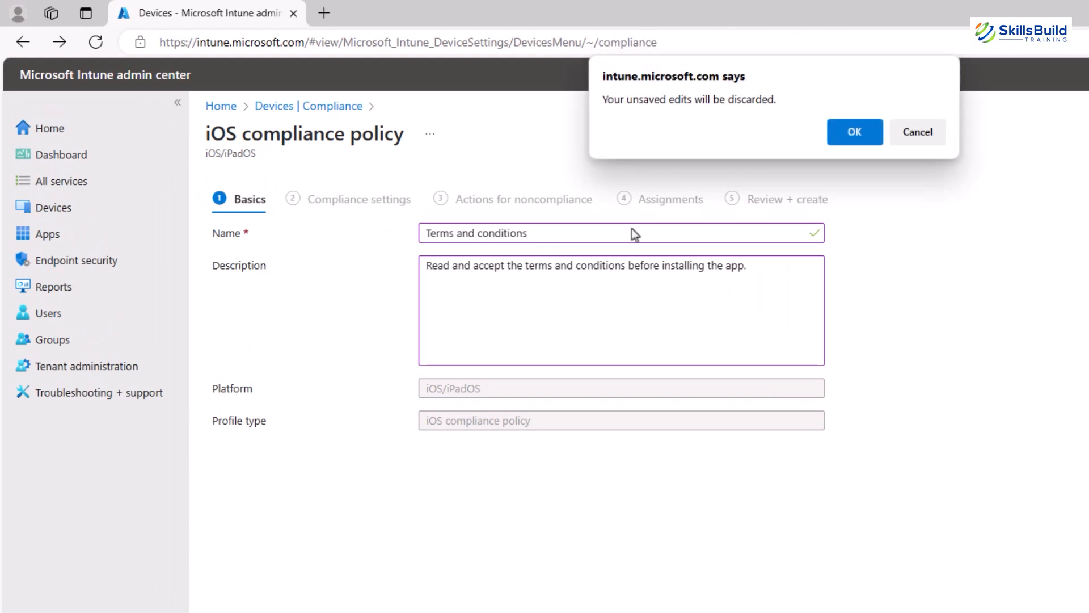
click(918, 134)
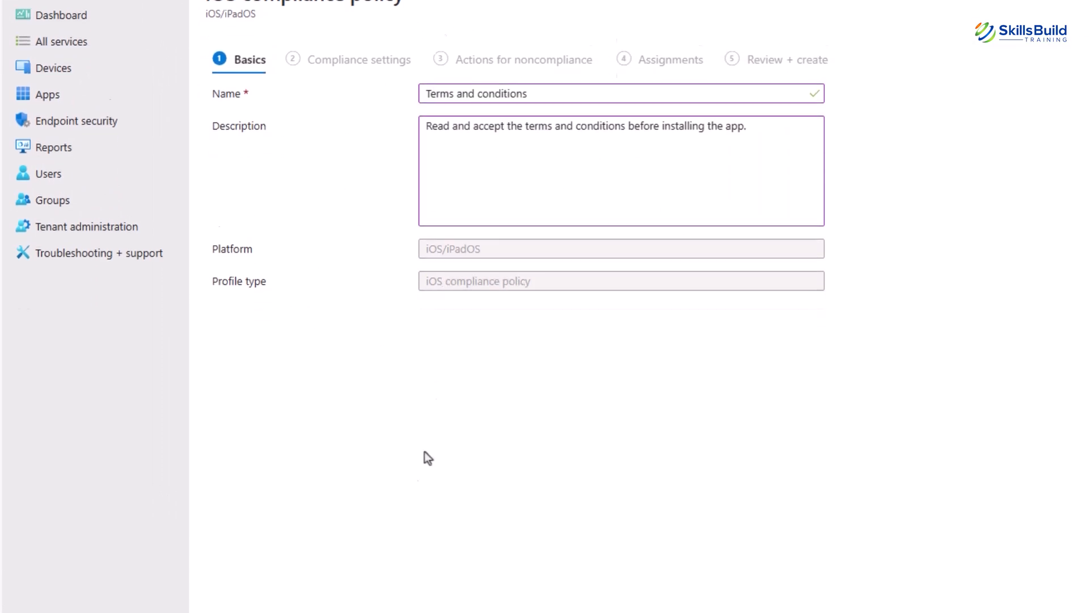
click(330, 584)
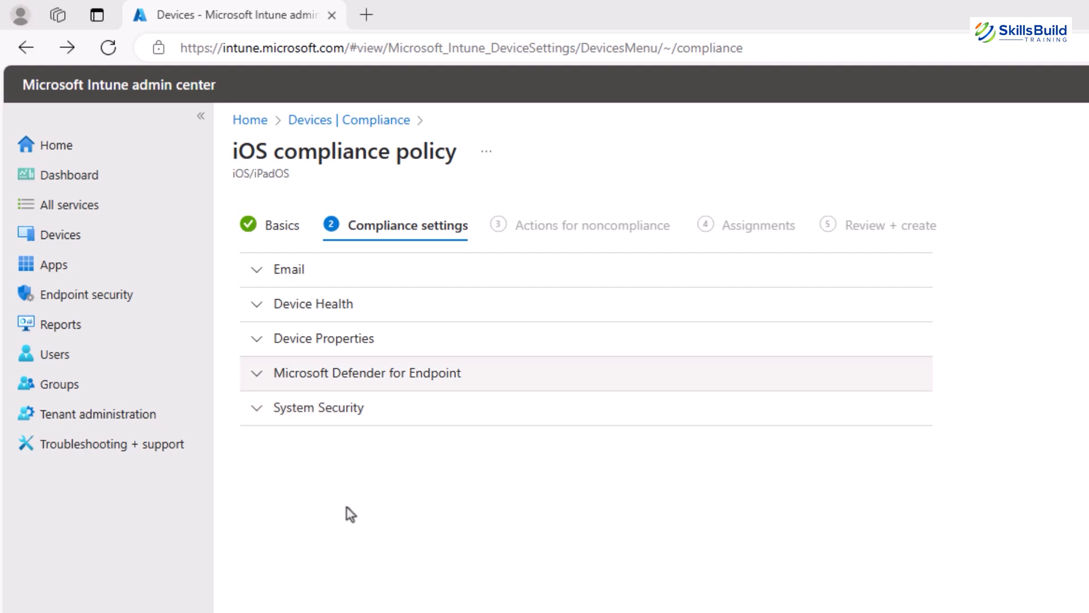
Review the policy's Device Health and System Security settings and continue to the actions for noncompliance
click(267, 309)
mouse_move(380, 342)
drag(370, 355, 274, 341)
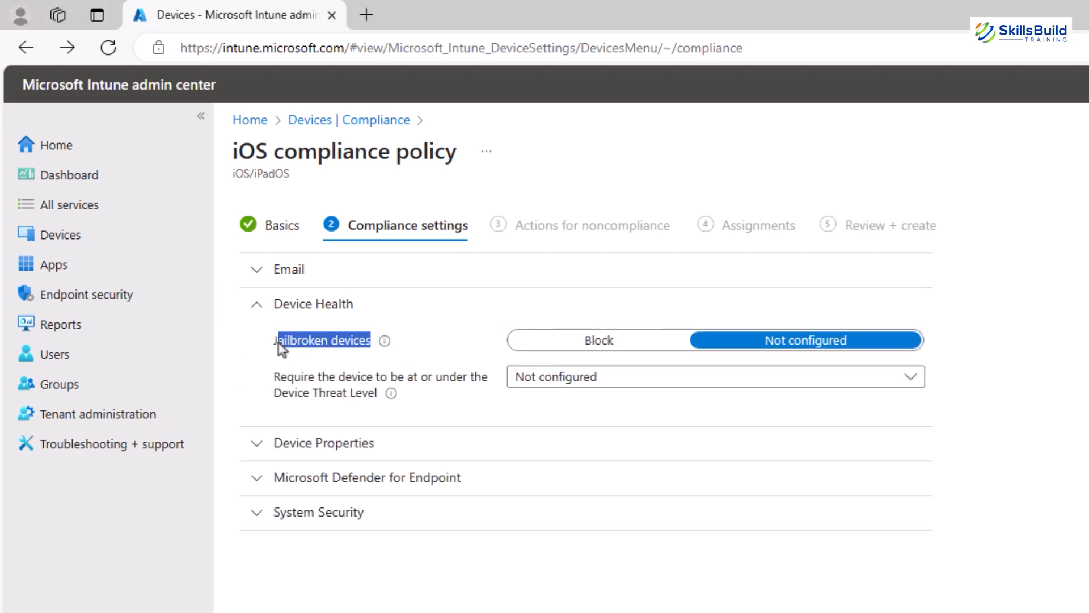
click(327, 512)
scroll(325, 578, down, 5)
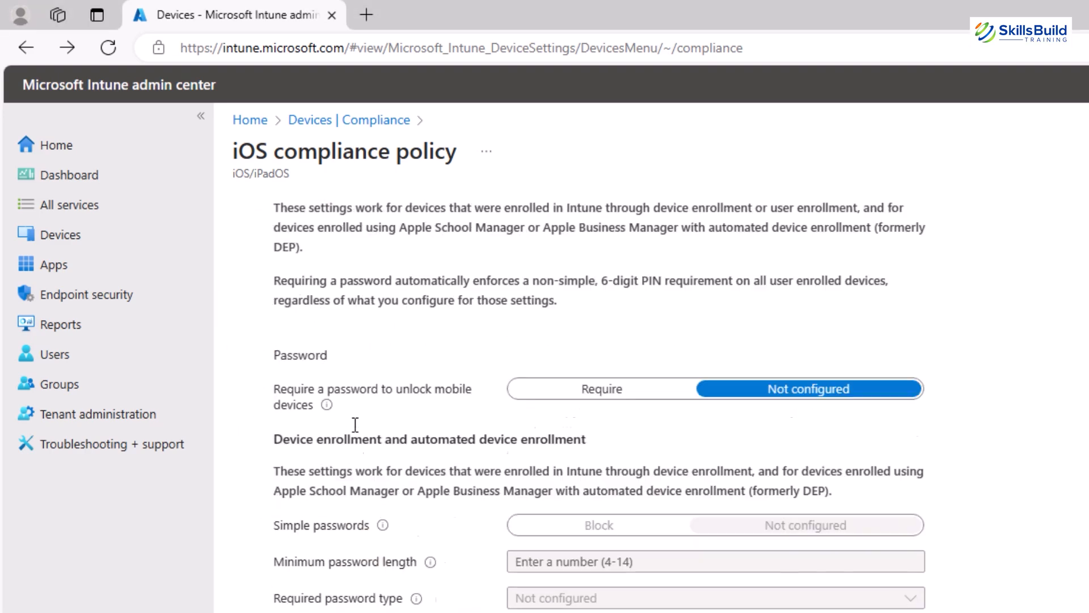
drag(189, 99, 384, 163)
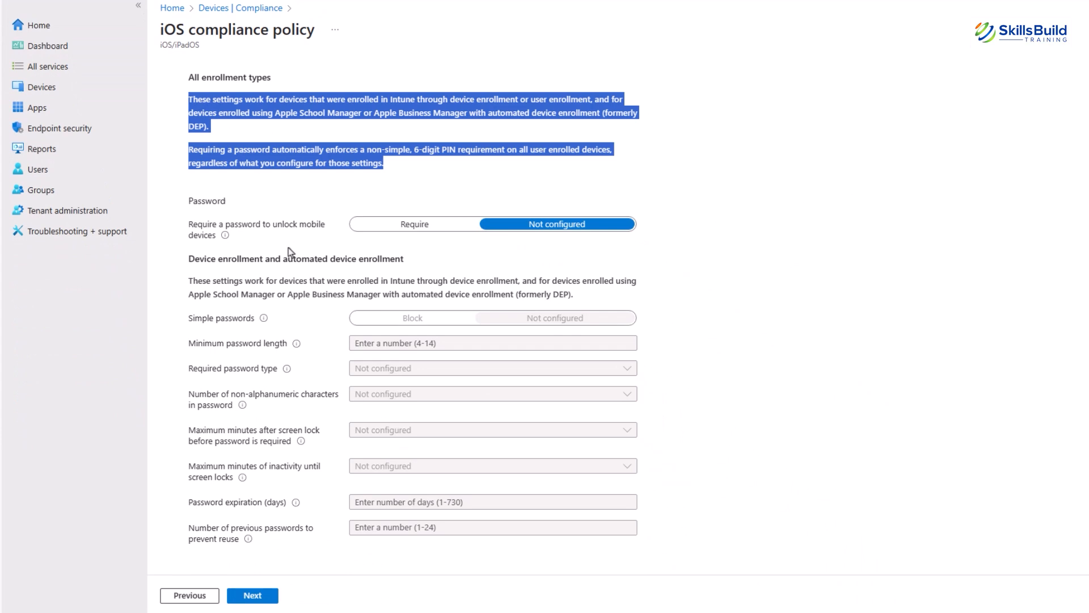
scroll(508, 371, down, 2)
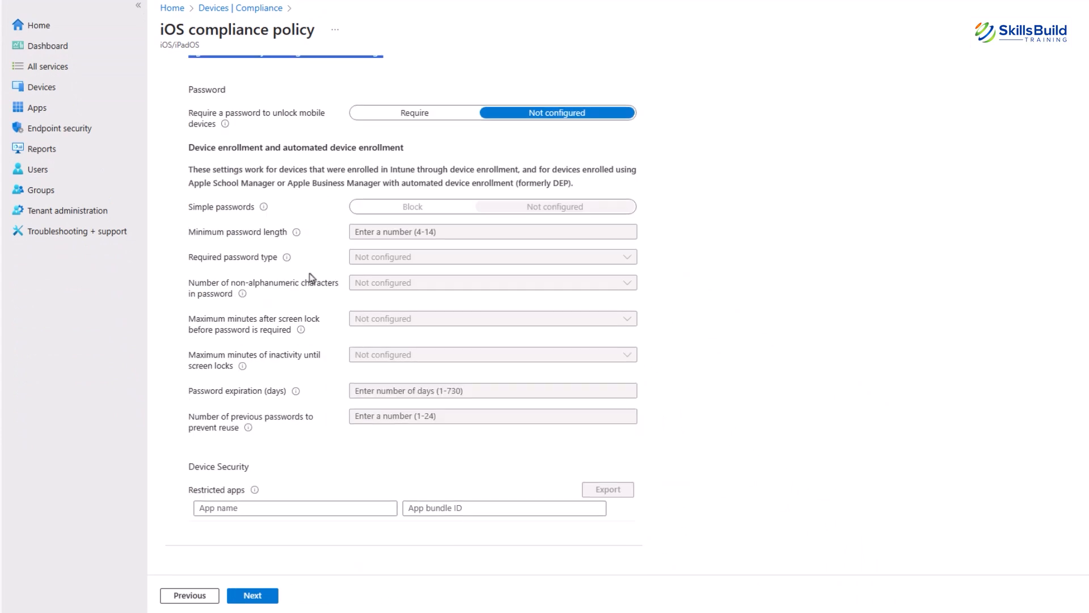
click(368, 468)
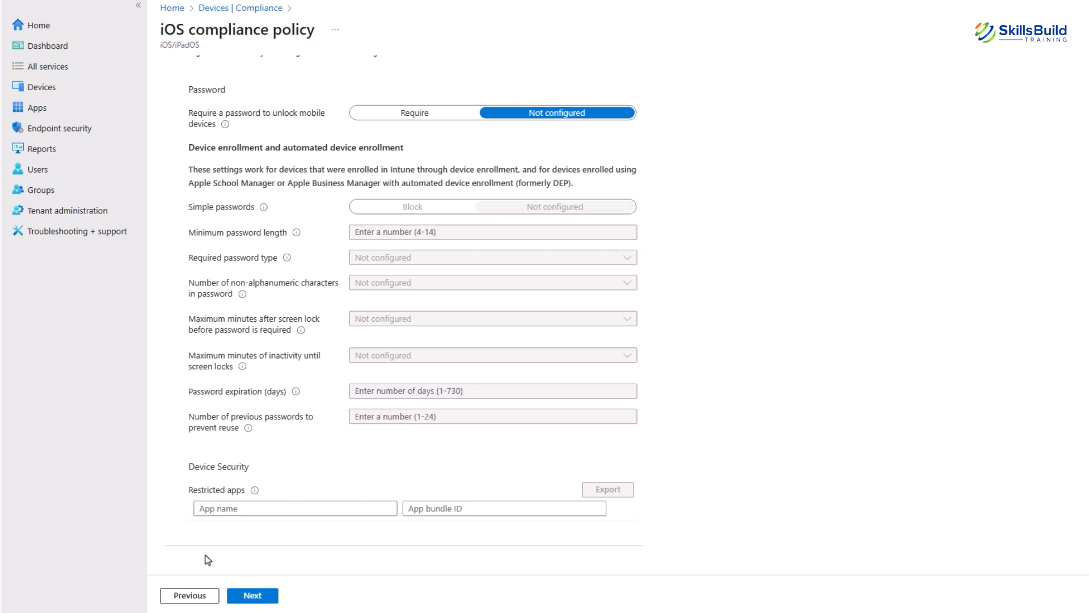
click(239, 600)
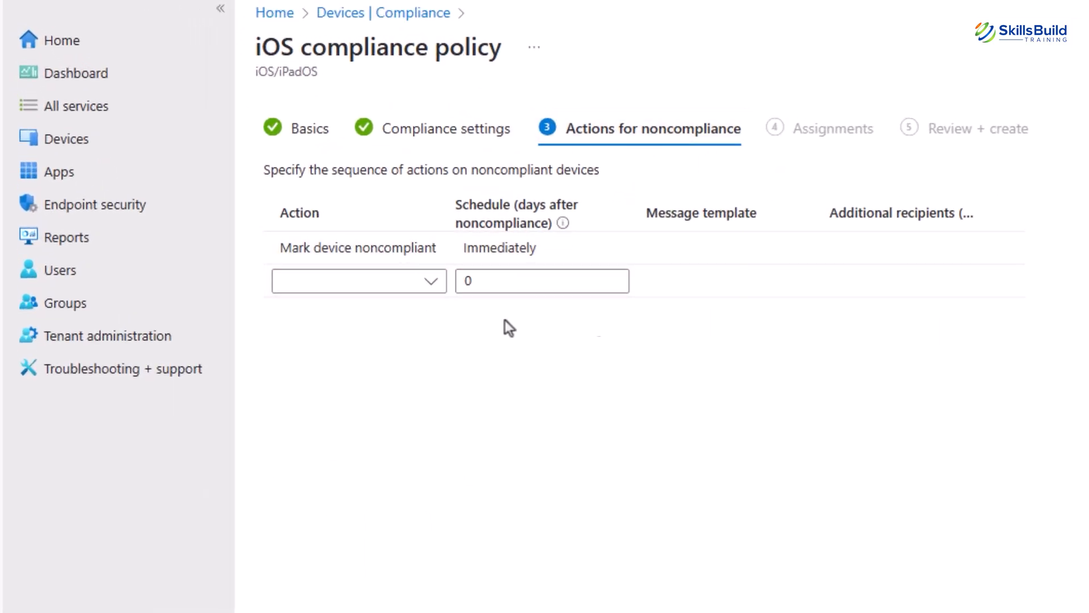
Keep the default noncompliance action and create the iOS compliance policy without assigning any groups
click(939, 243)
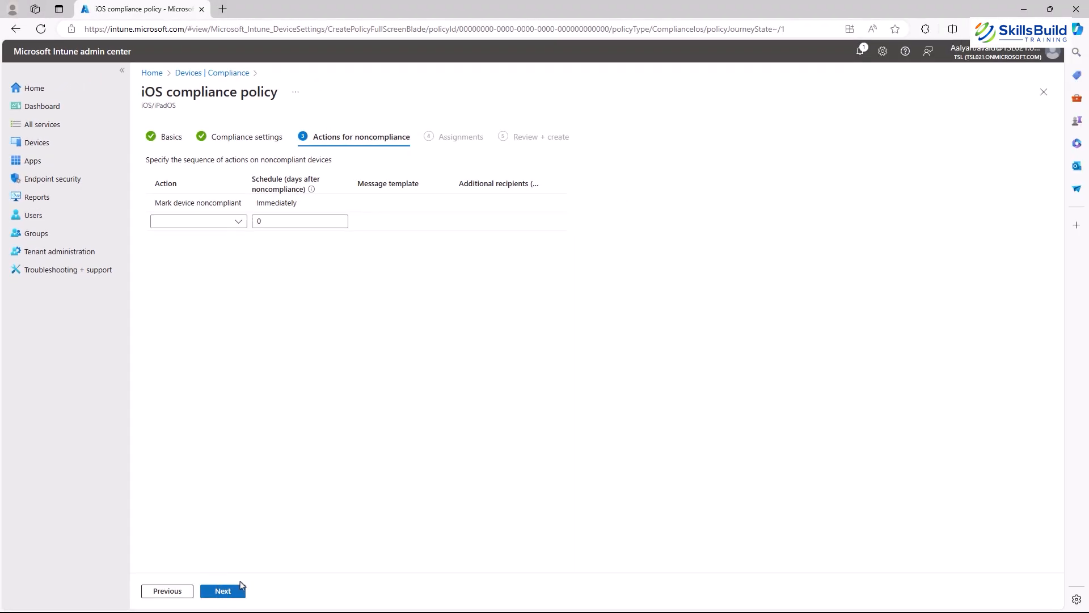
click(222, 591)
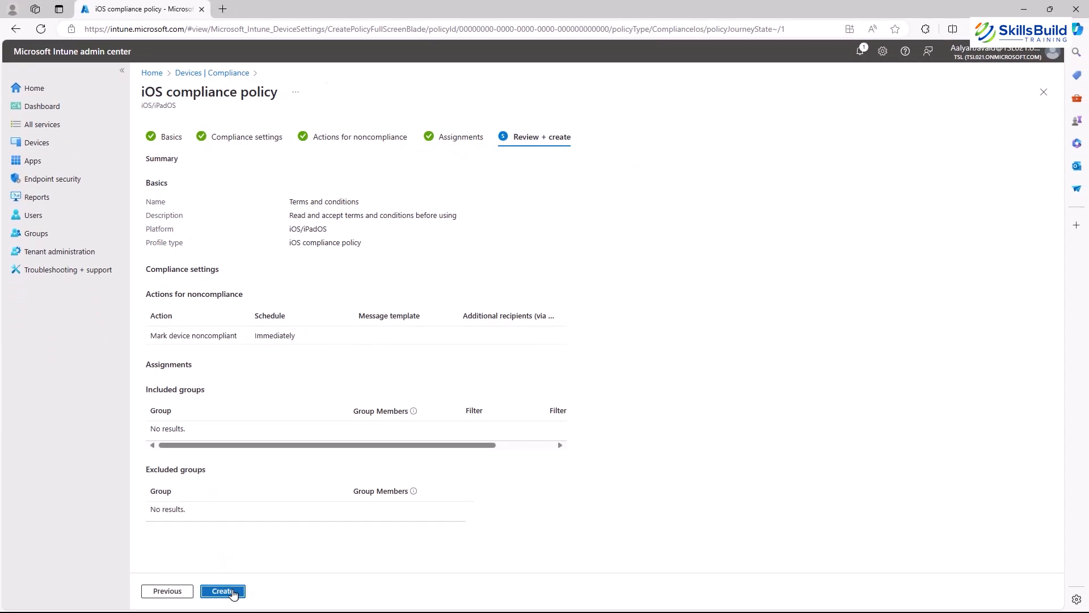
click(232, 593)
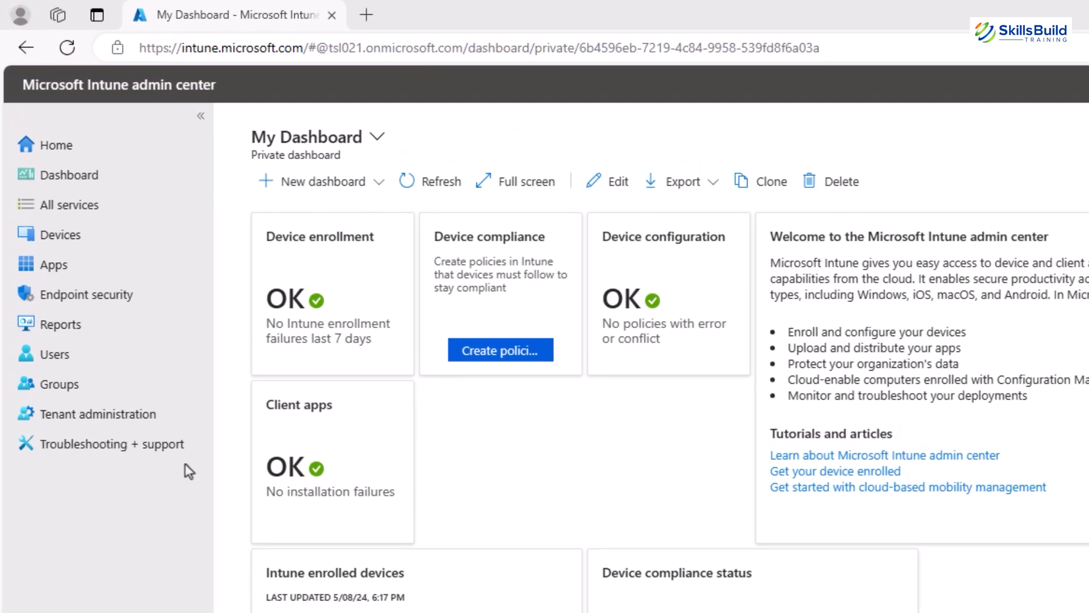
Open the list of all apps and start adding an app of the type Microsoft Store app (new)
click(53, 264)
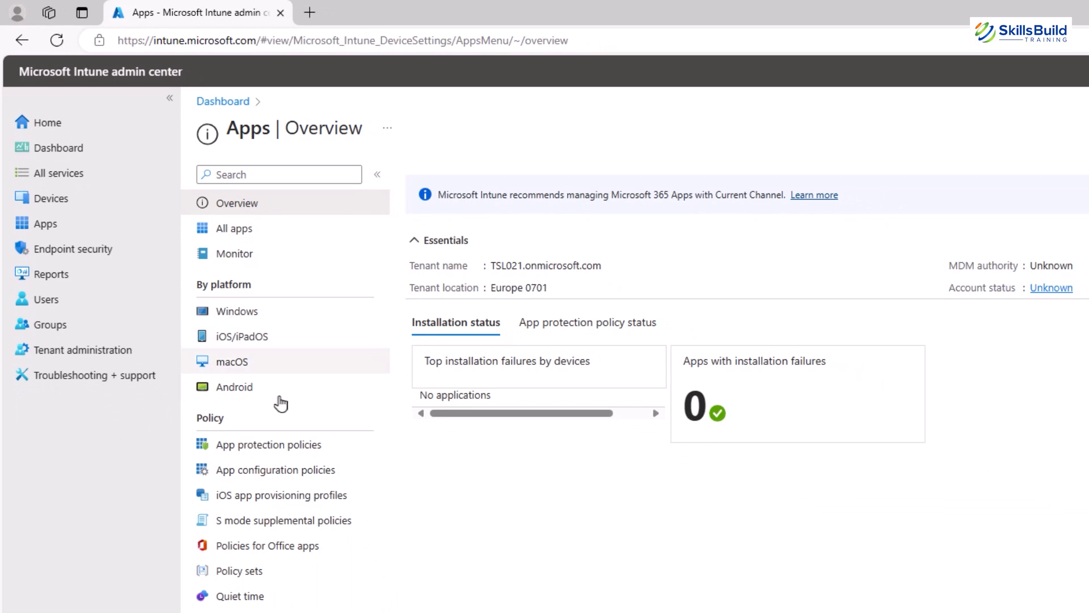
click(237, 240)
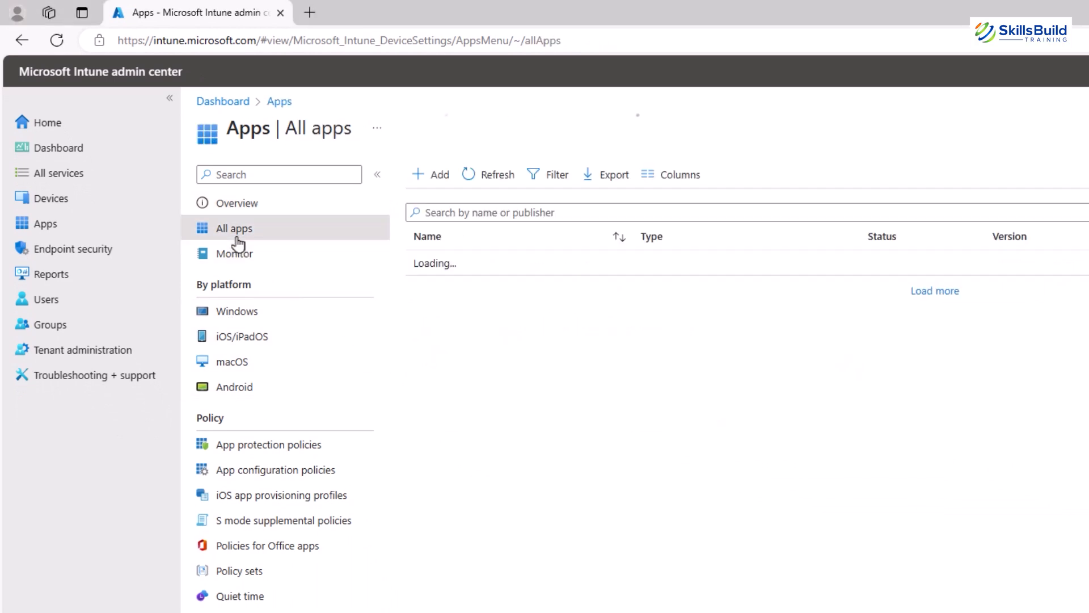
click(420, 177)
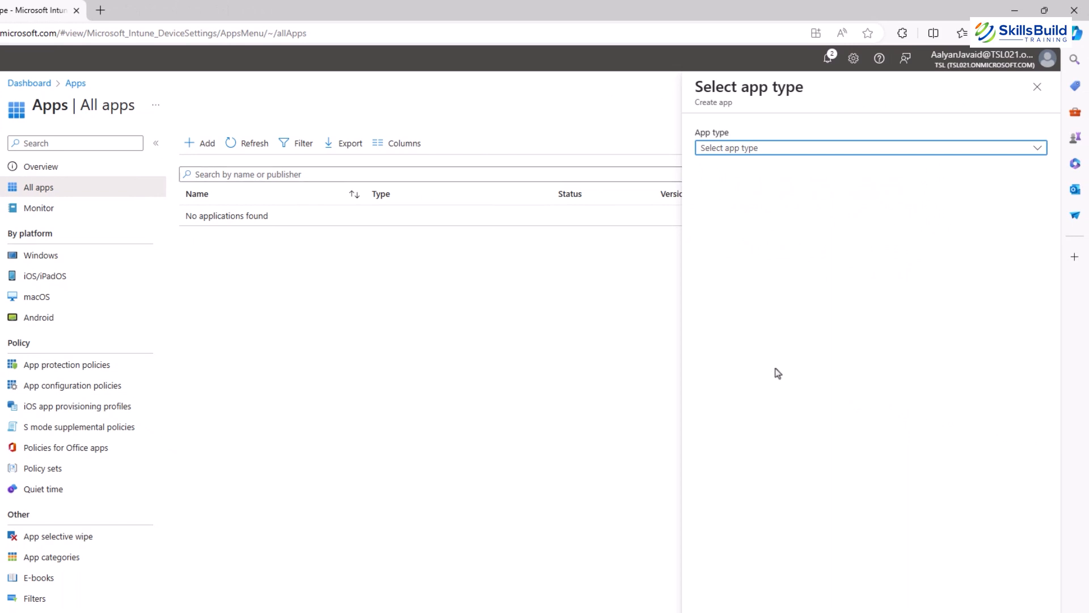
click(747, 150)
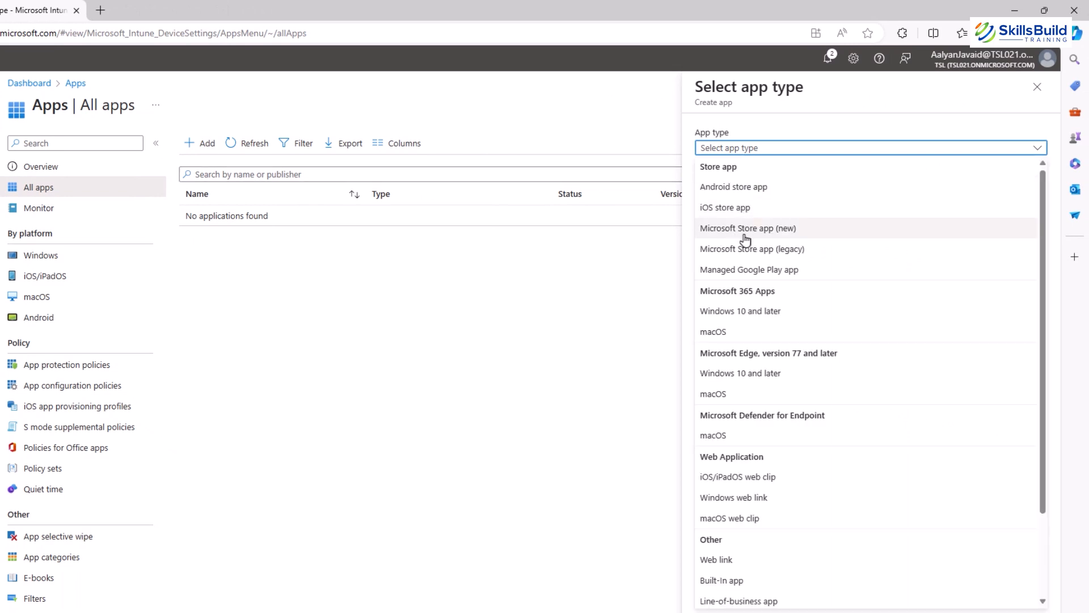
click(744, 230)
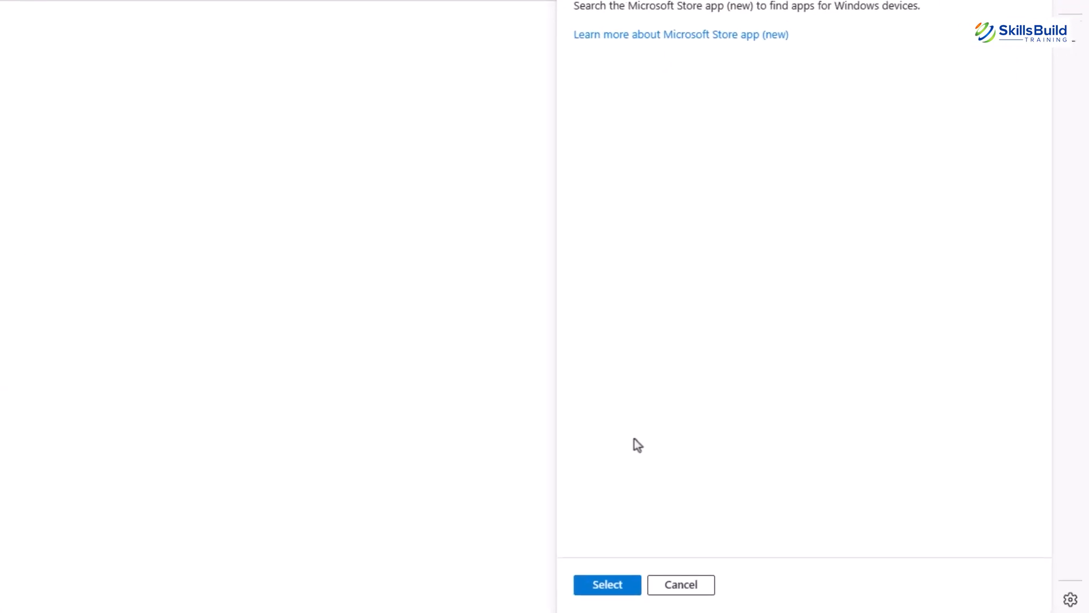
click(599, 585)
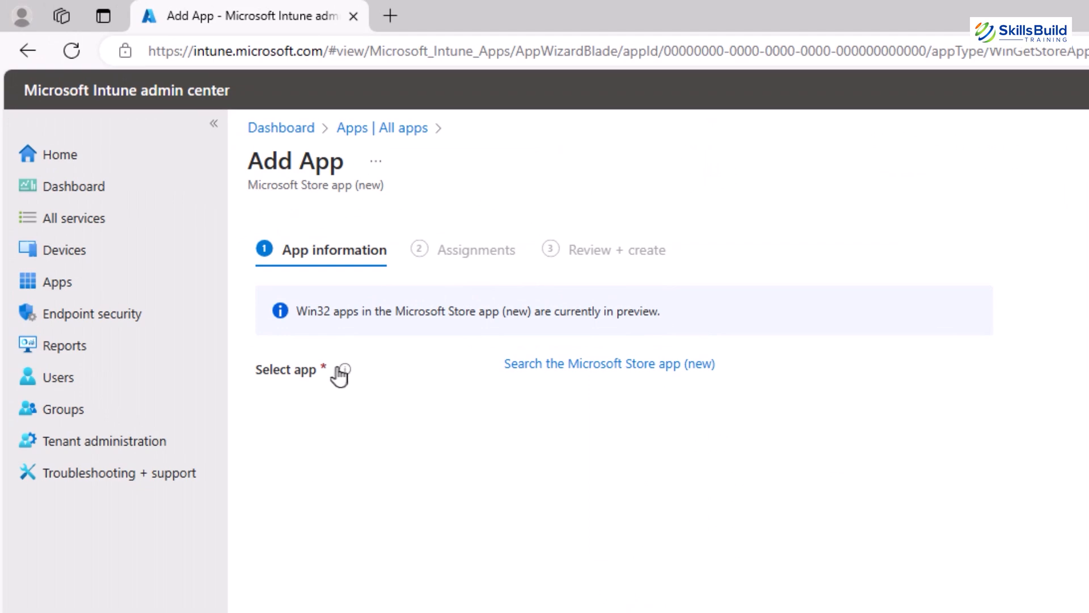
Search the Microsoft Store for "teams" and select Microsoft Teams Play Together as the app
click(610, 363)
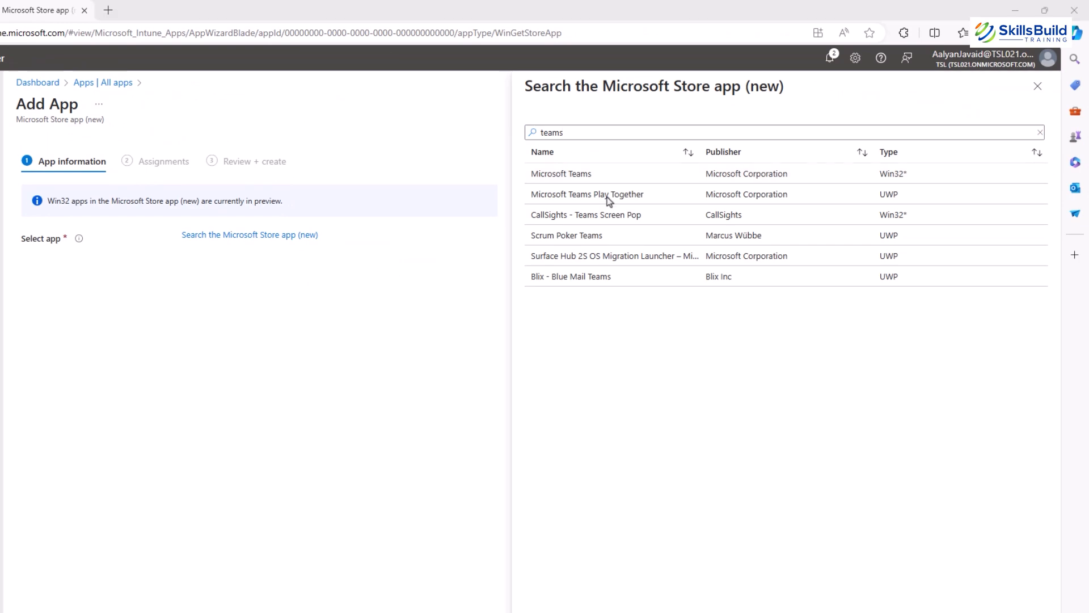
click(606, 196)
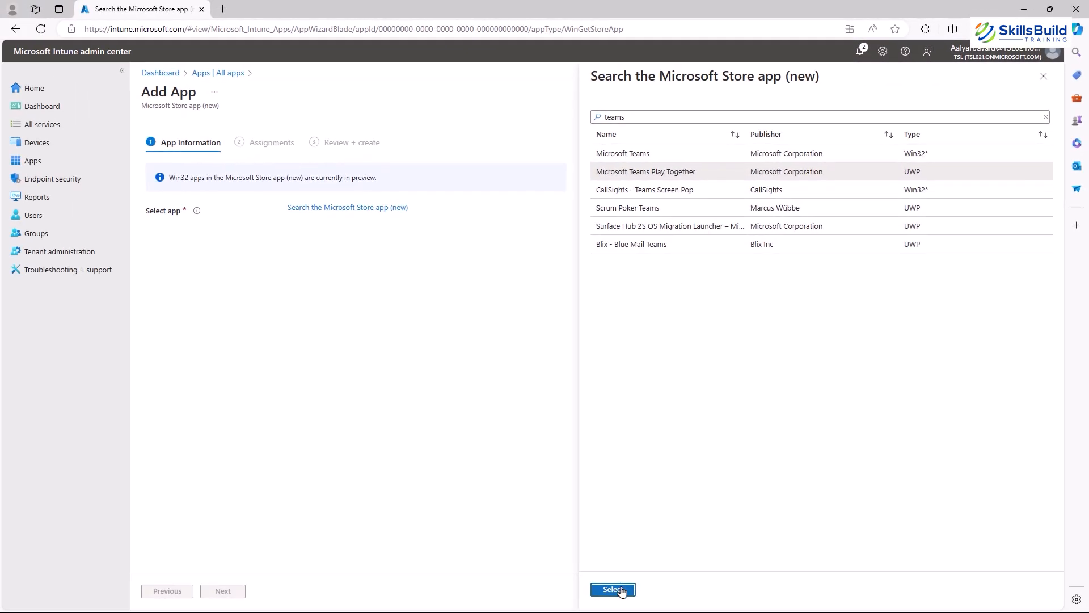
click(620, 590)
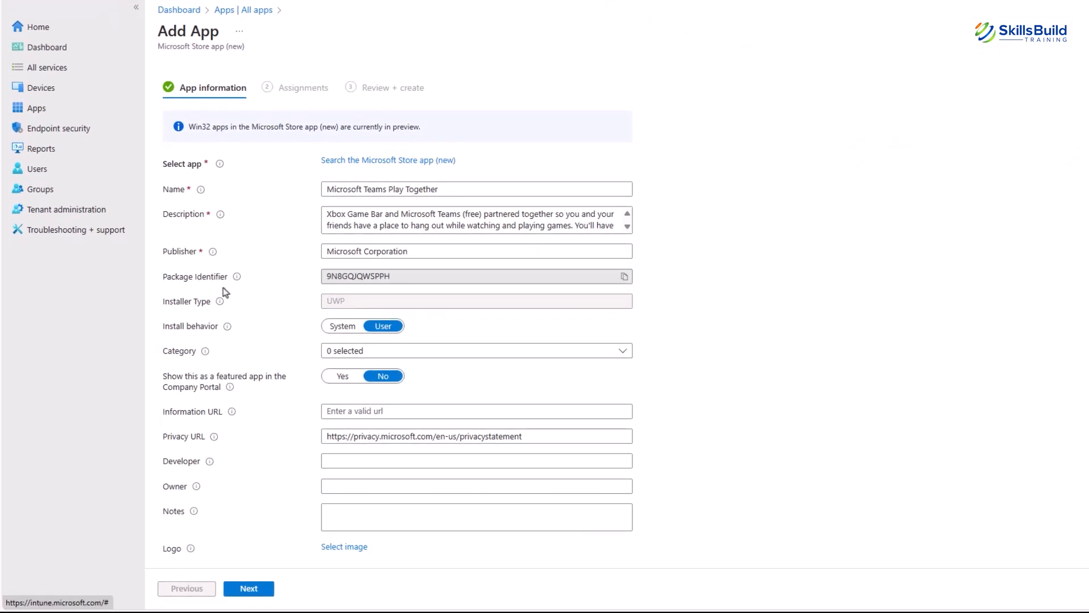
Keep the filled-in app information, leave the assignments empty and create the Microsoft Teams Play Together app
scroll(225, 292, down, 1)
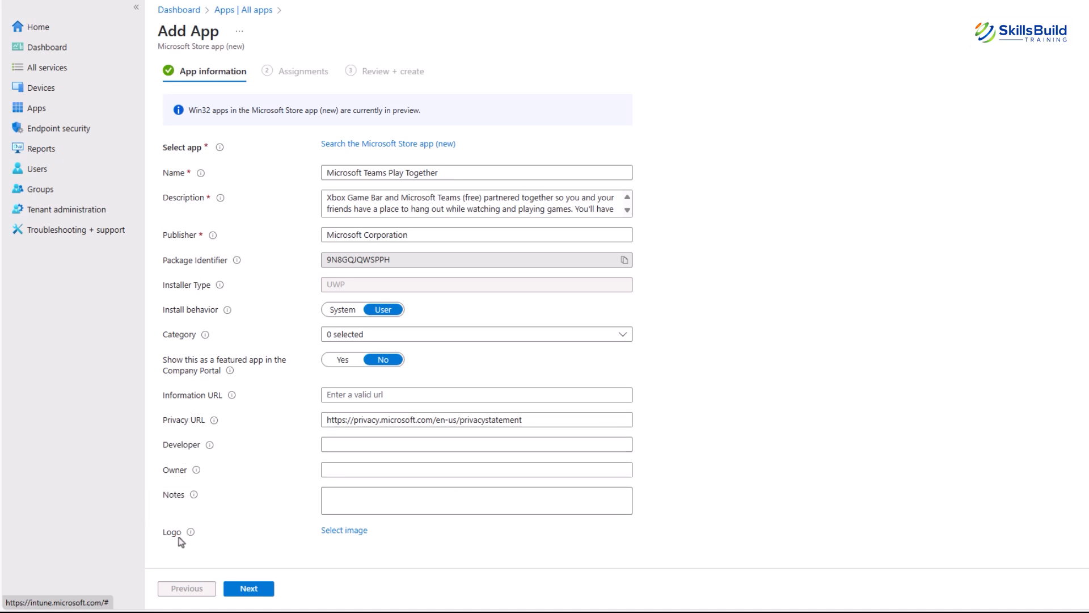
click(251, 593)
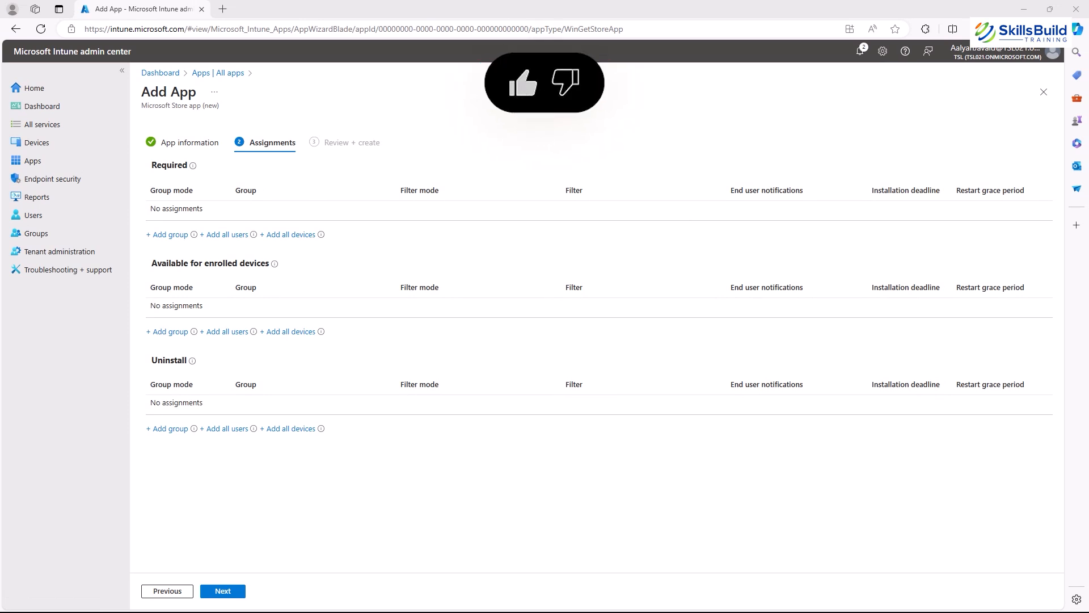
click(227, 590)
scroll(233, 591, down, 1)
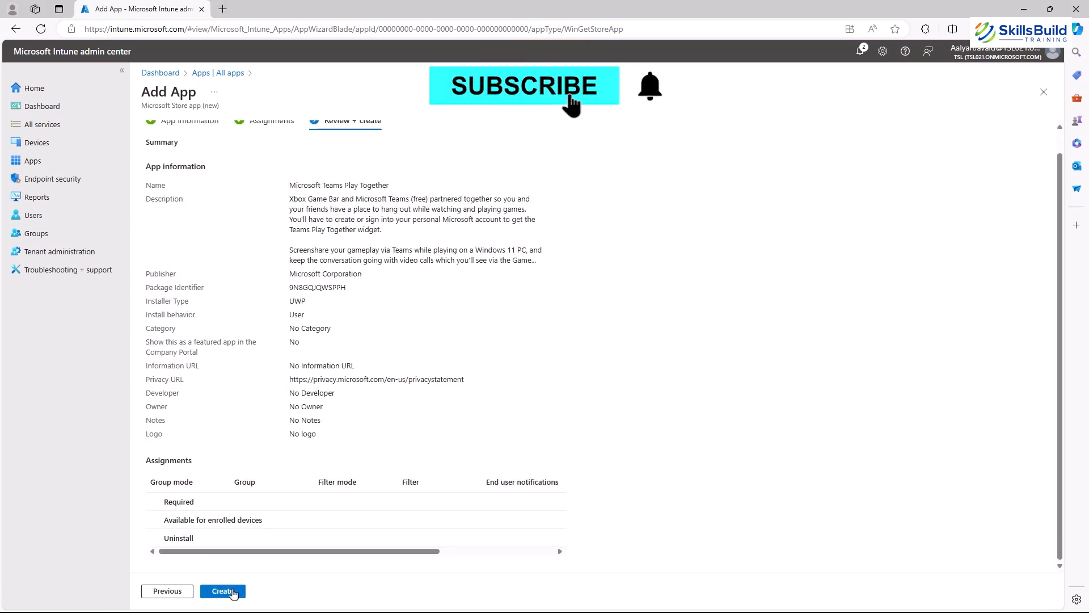
click(233, 591)
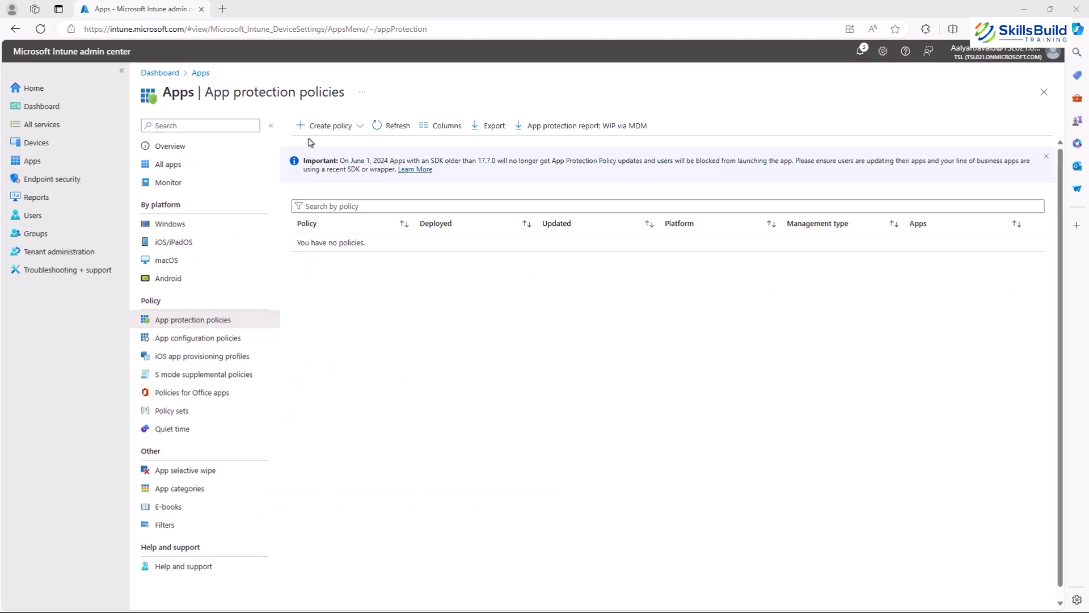
Create an app protection policy for Windows named Apps Data protection and review its properties
click(324, 127)
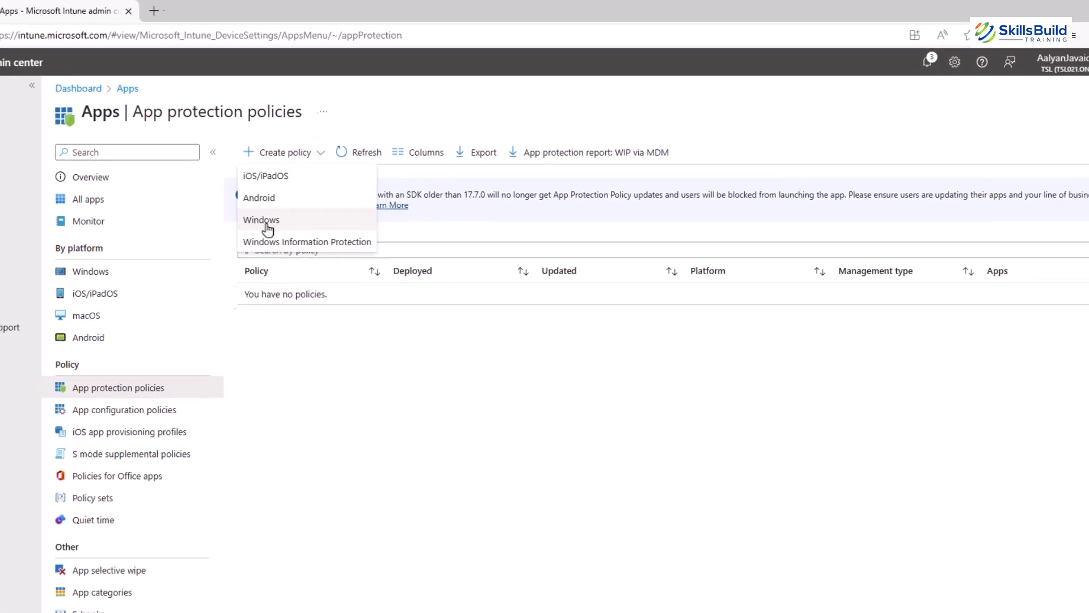
click(250, 238)
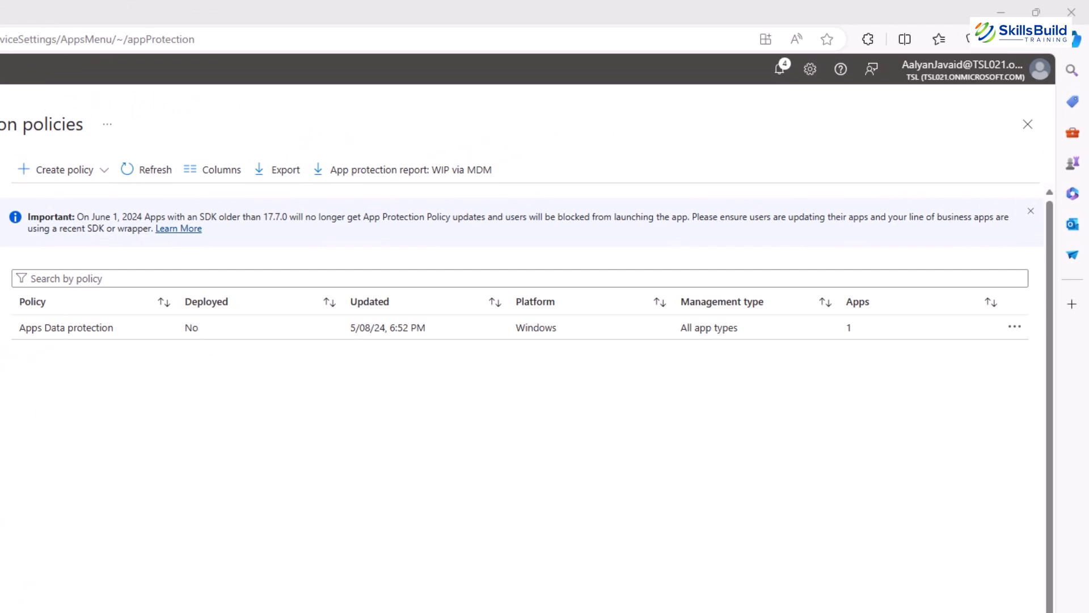
click(107, 327)
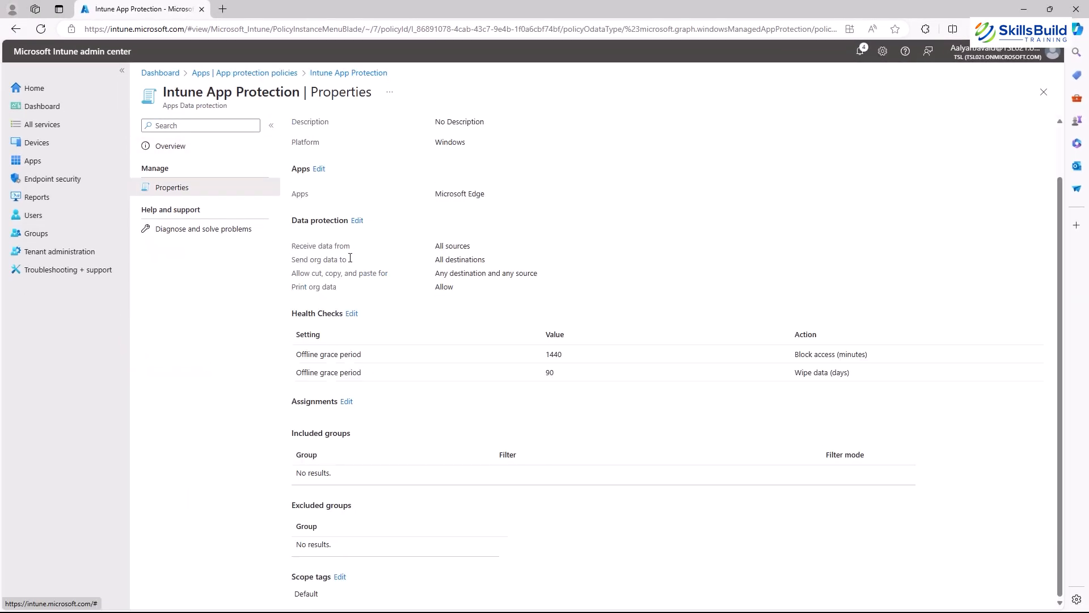
scroll(380, 239, up, 1)
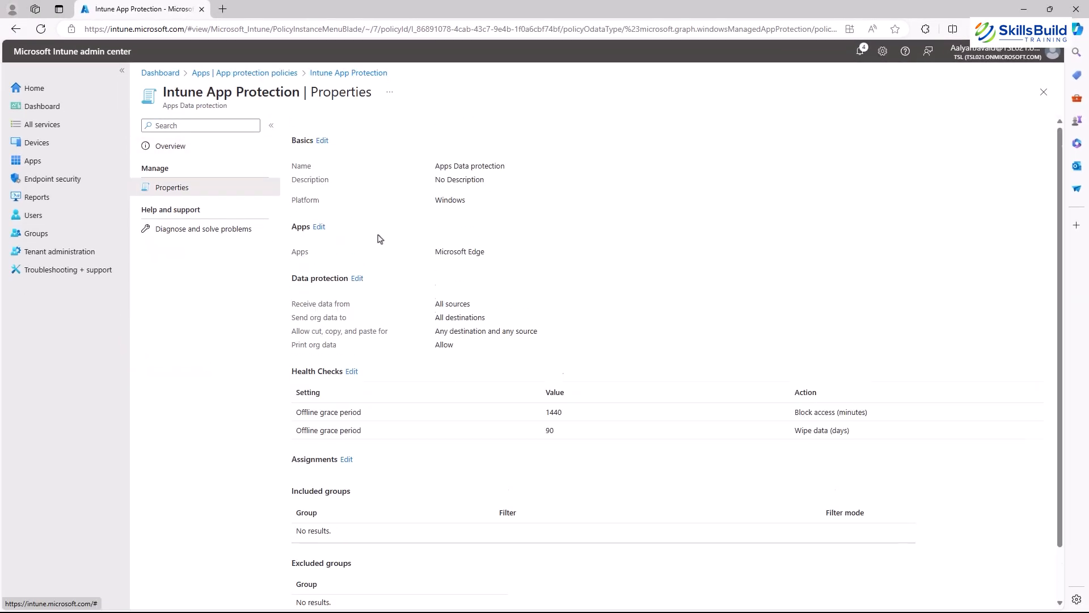
drag(296, 252, 316, 253)
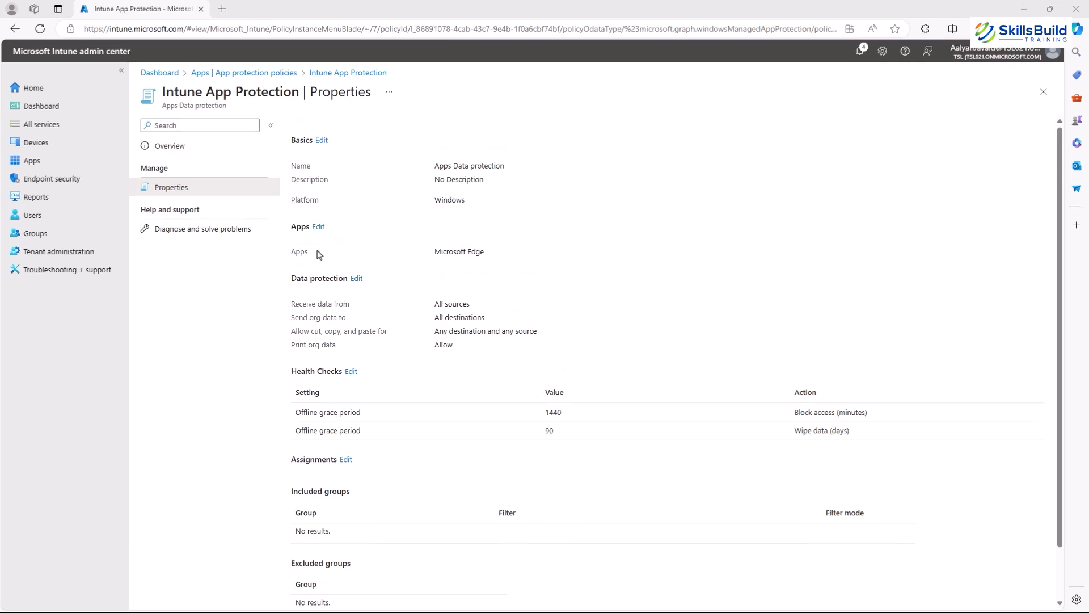
drag(247, 255, 370, 248)
Open the Apps section of the Apps Data protection policy for editing and view the app selection
click(310, 224)
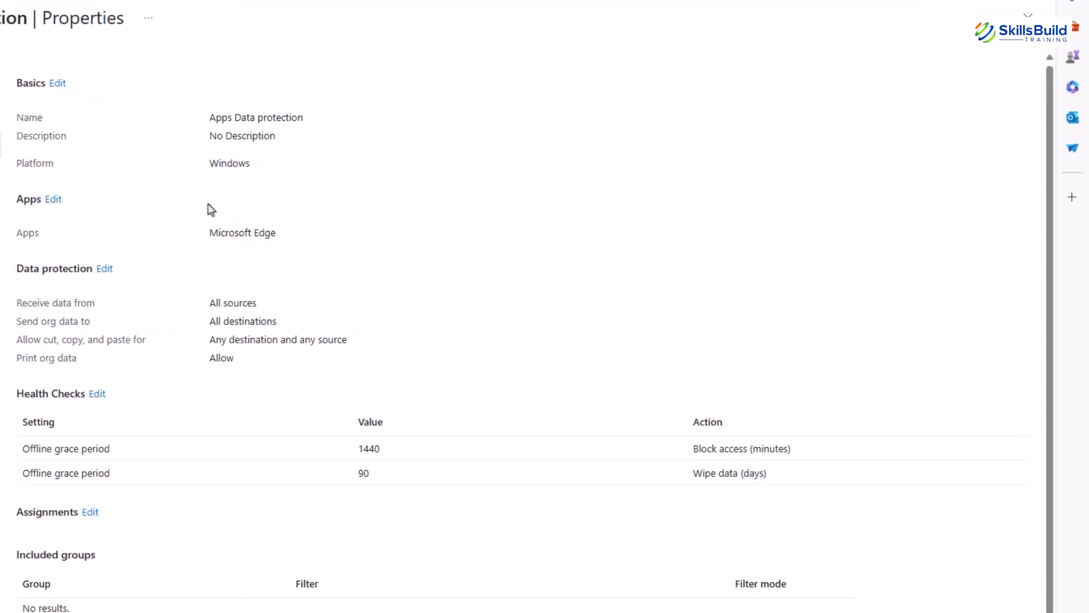
click(55, 201)
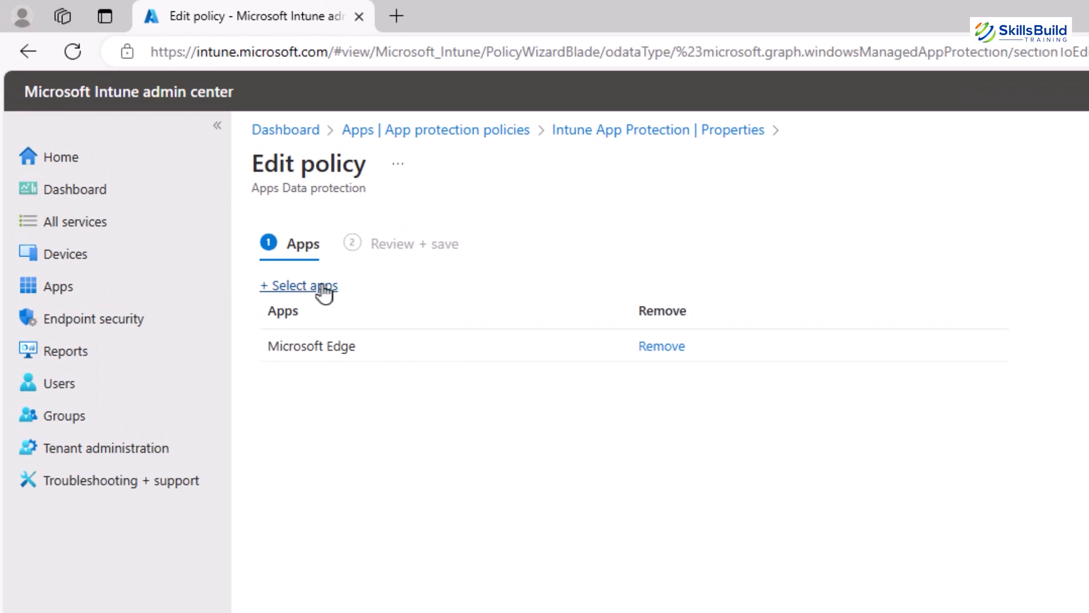
click(317, 287)
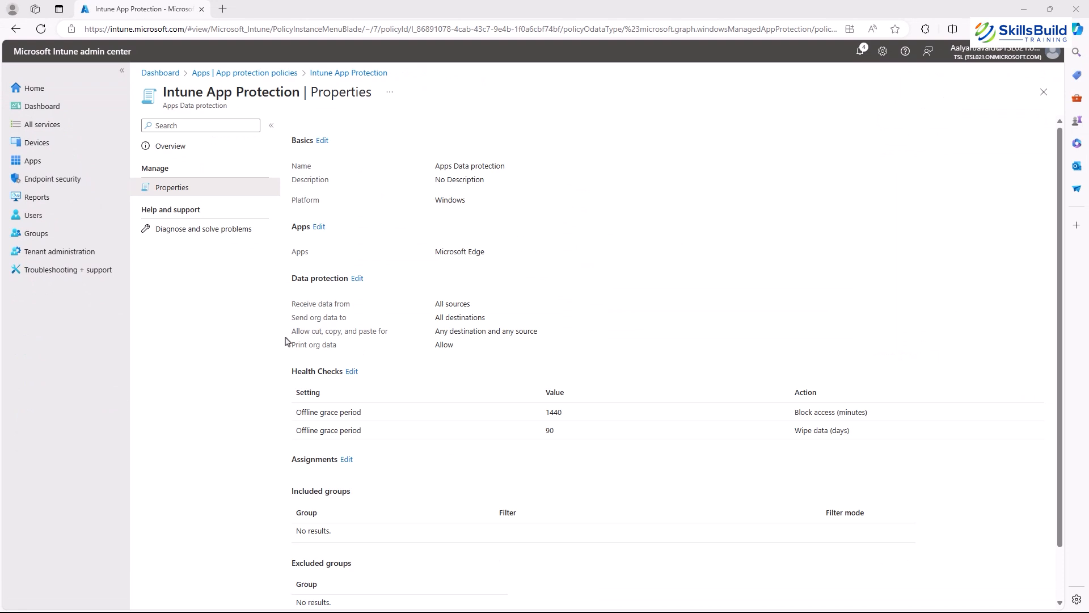
Open the Data protection section of the Apps Data protection policy for editing, view its data transfer and printing options, and leave without saving
drag(287, 340, 351, 371)
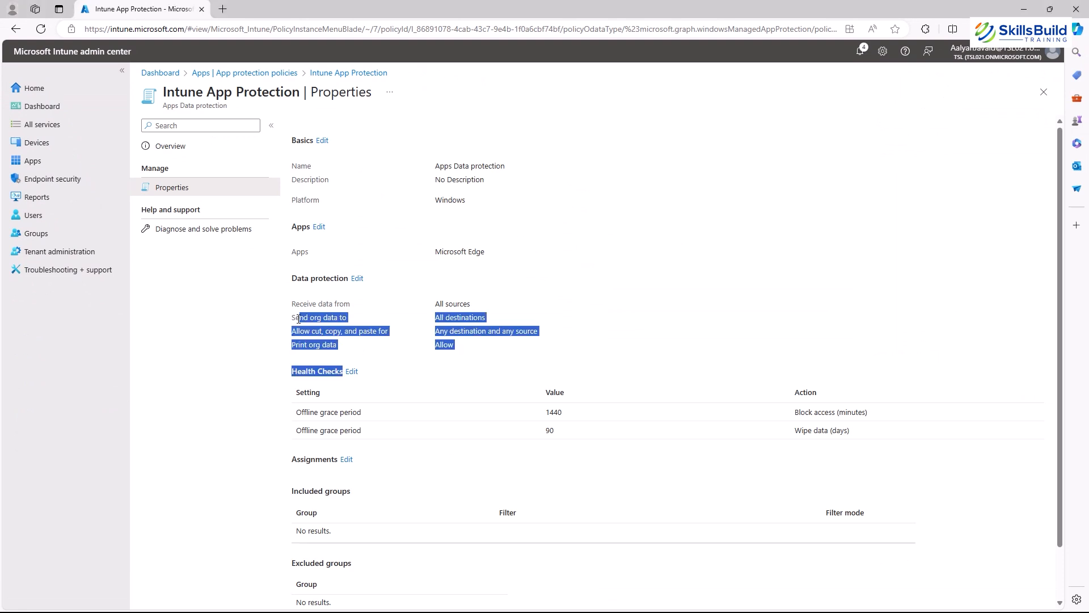
click(337, 304)
click(357, 278)
click(369, 248)
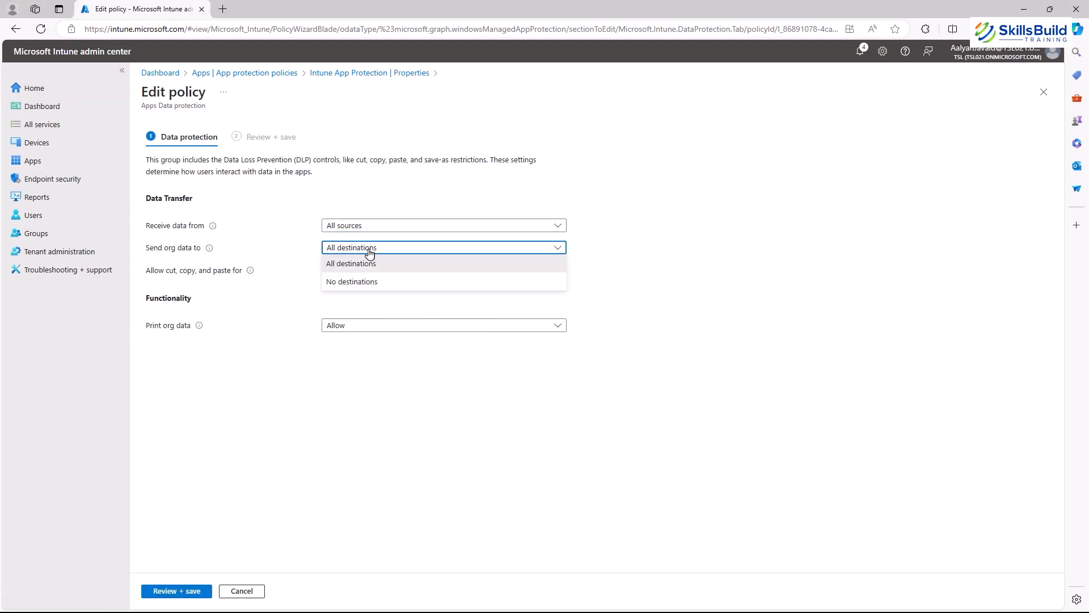
click(369, 270)
click(370, 286)
click(369, 325)
click(352, 341)
click(177, 591)
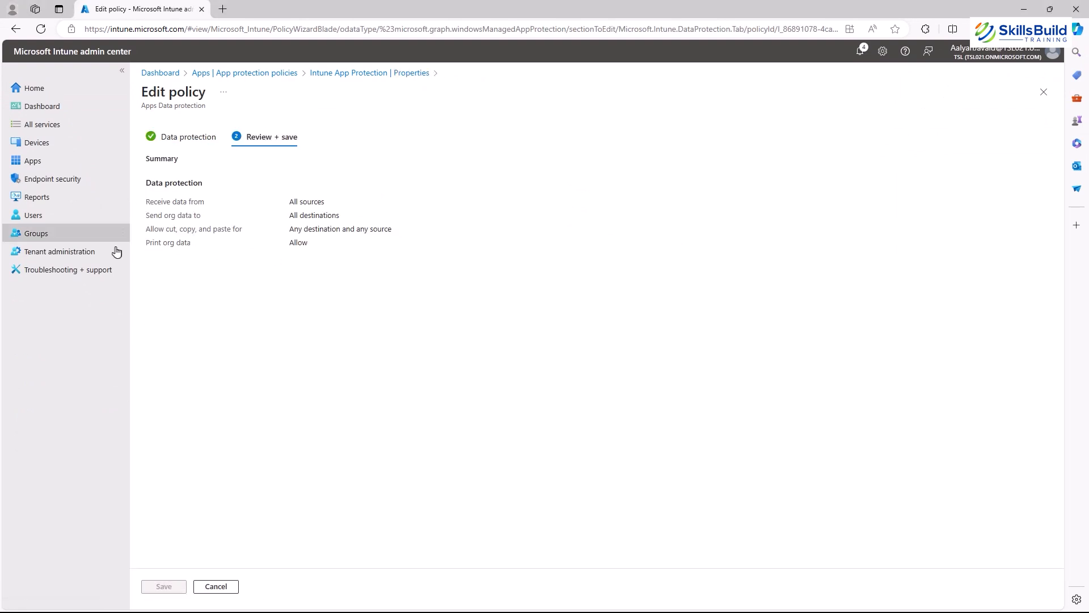
click(227, 582)
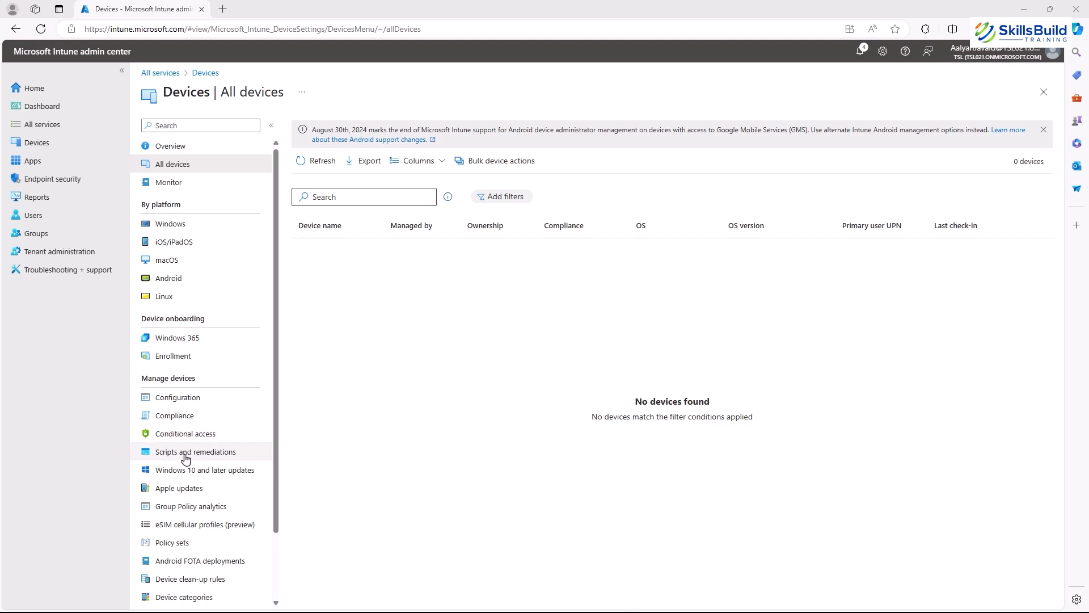
Create an update ring named feature update under the devices' Windows 10 and later updates
click(193, 469)
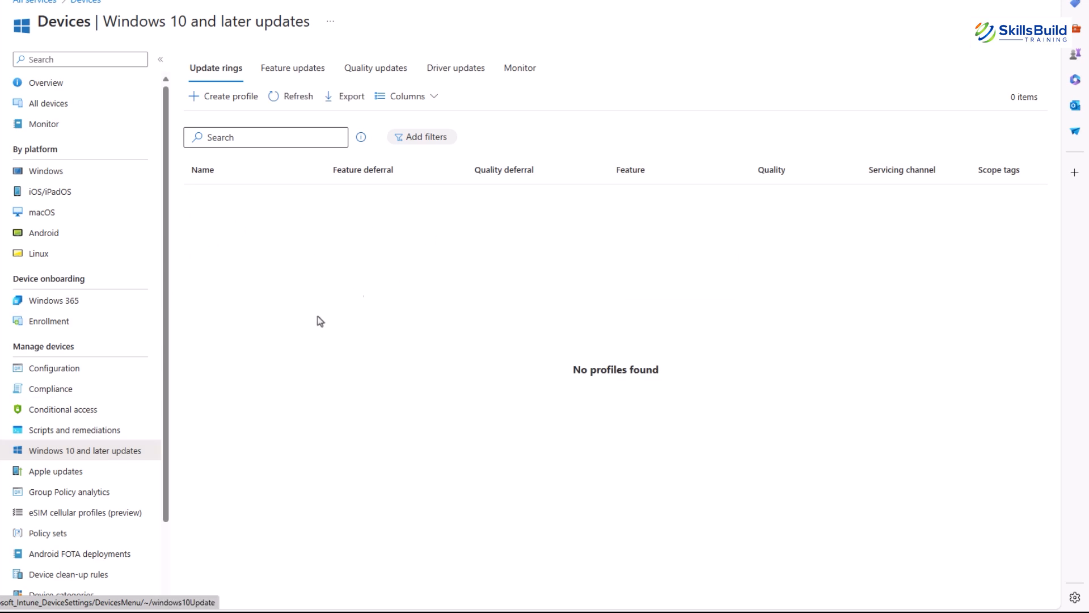
click(222, 97)
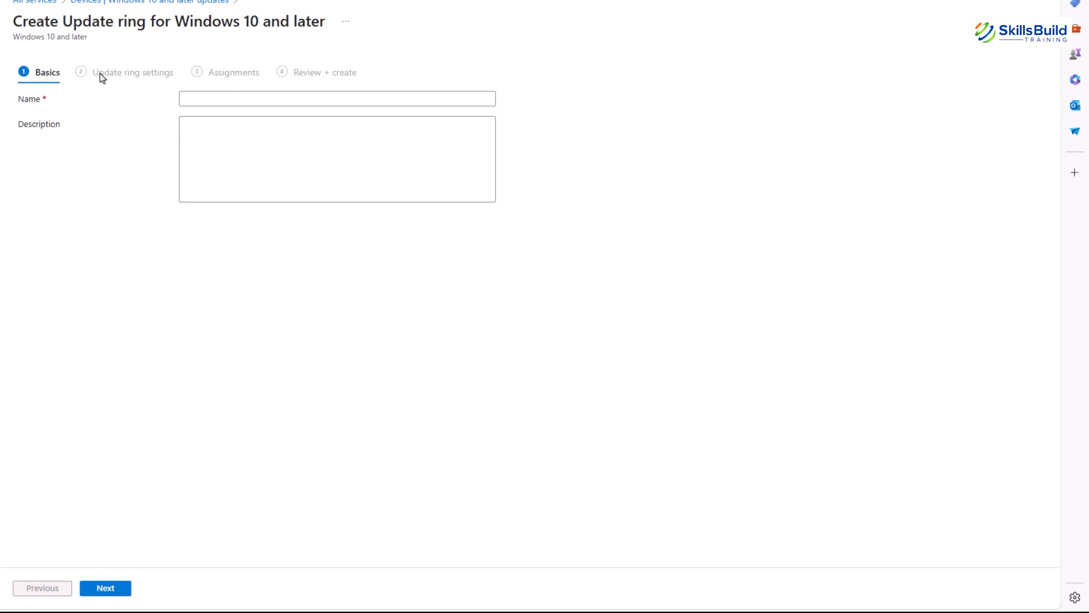
drag(363, 72, 40, 78)
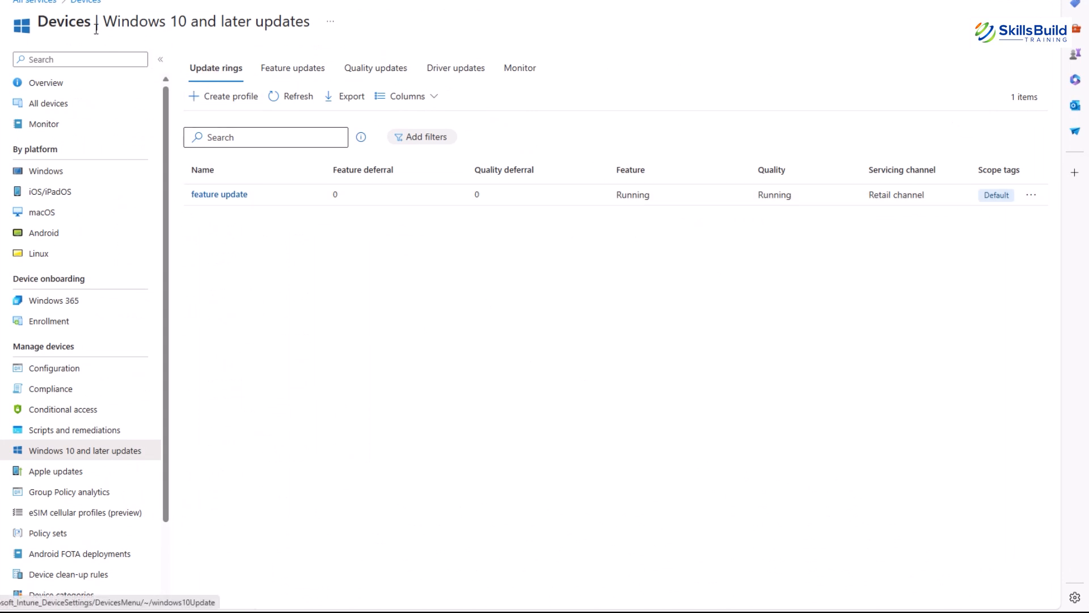
drag(110, 24, 300, 24)
Open the feature update ring's update ring settings for editing, keeping Microsoft product updates and Windows drivers allowed
click(227, 195)
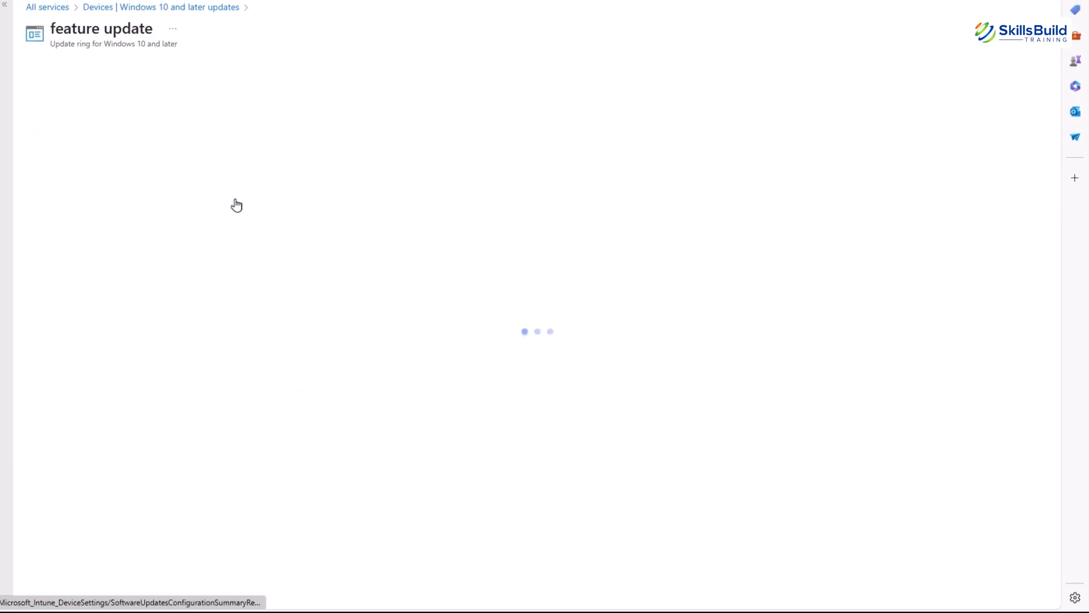
scroll(180, 324, down, 5)
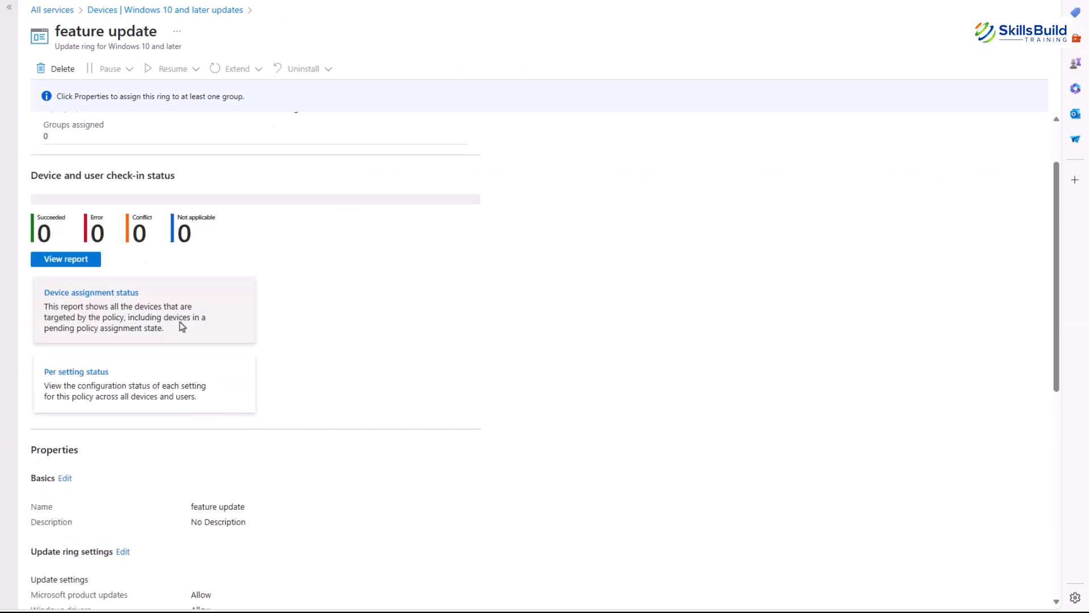
scroll(148, 374, down, 4)
scroll(232, 312, up, 1)
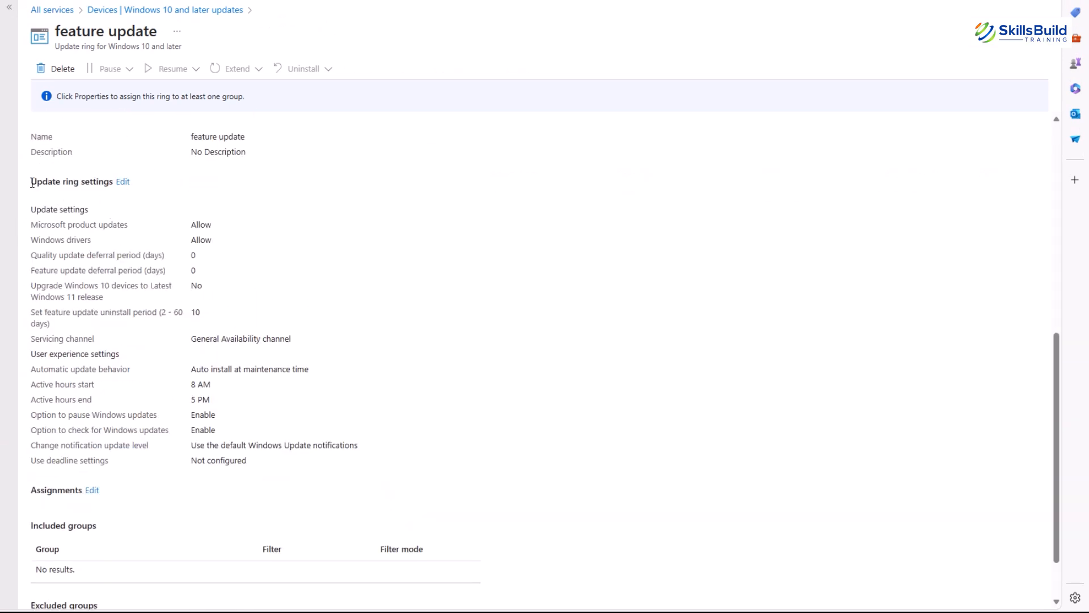
drag(32, 182, 114, 182)
click(123, 183)
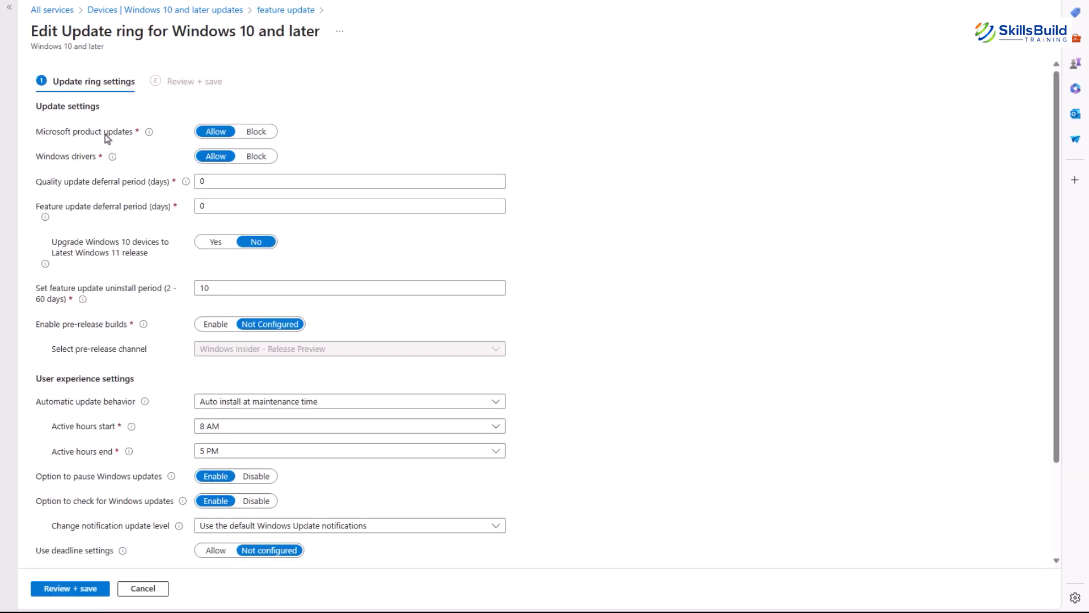
drag(35, 132, 142, 139)
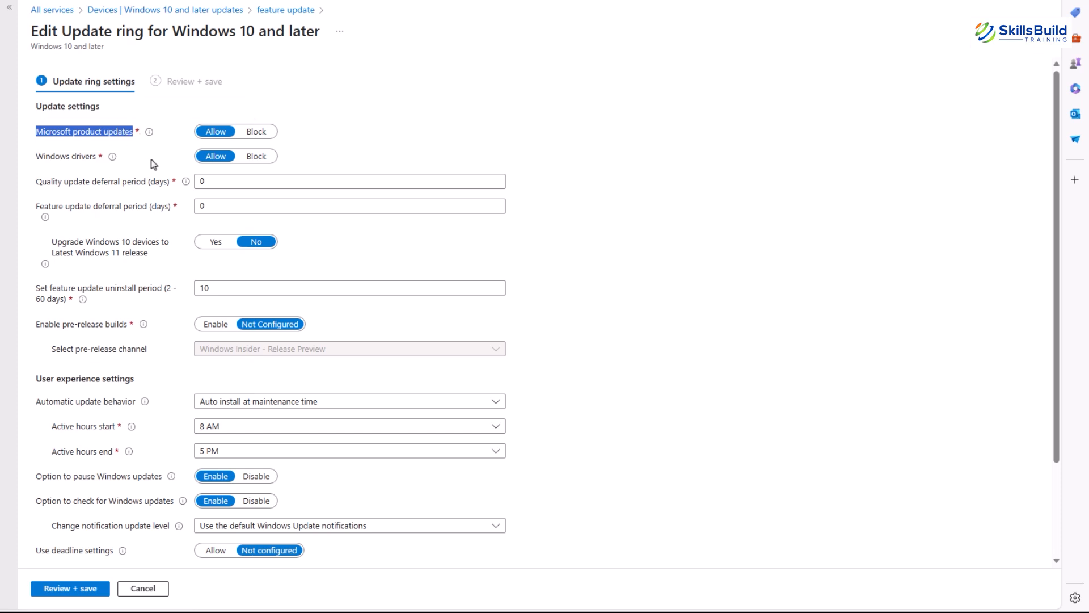
drag(34, 156, 87, 161)
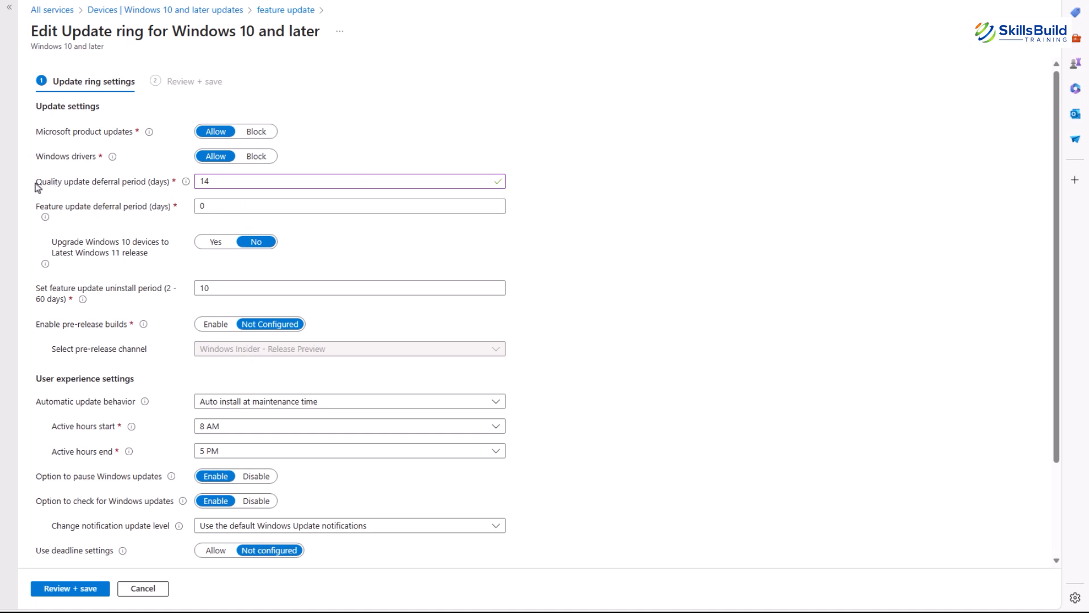
Set the update ring's quality update deferral period to 14 days
drag(37, 186, 175, 191)
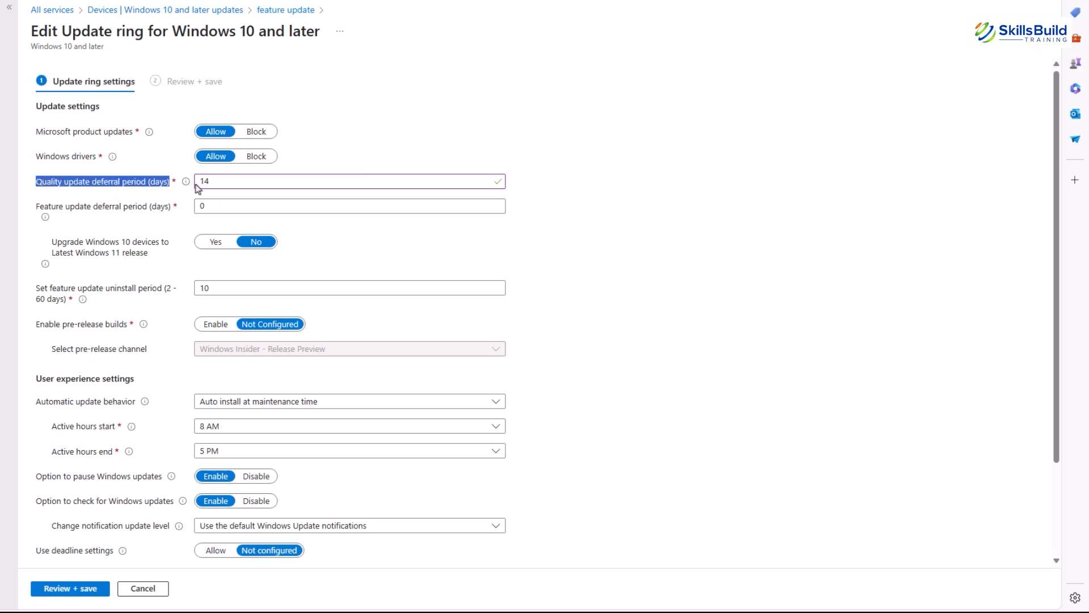
click(212, 182)
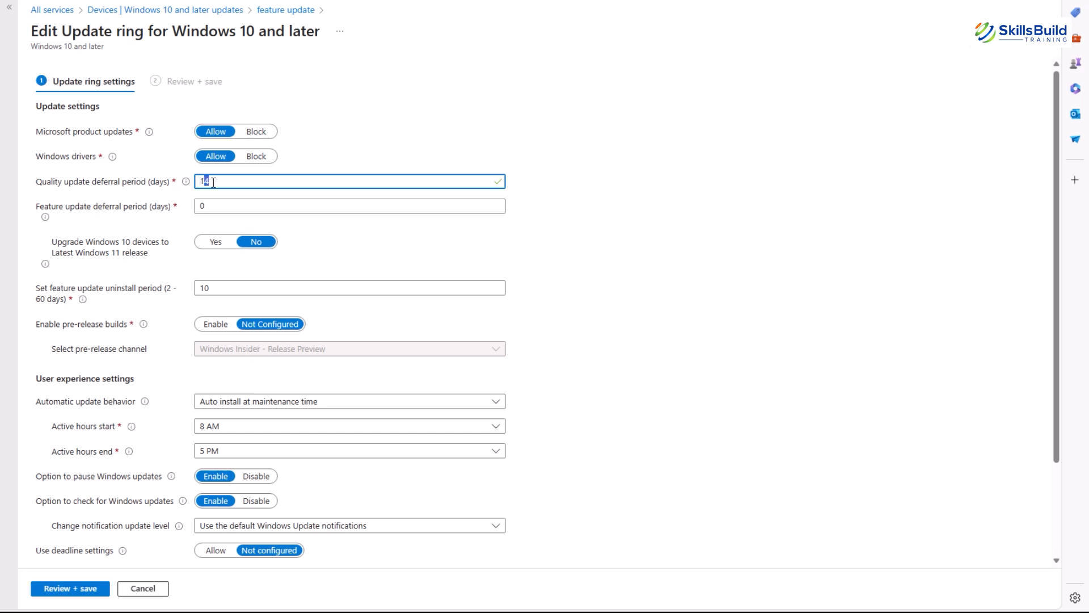
drag(207, 182, 202, 181)
click(214, 181)
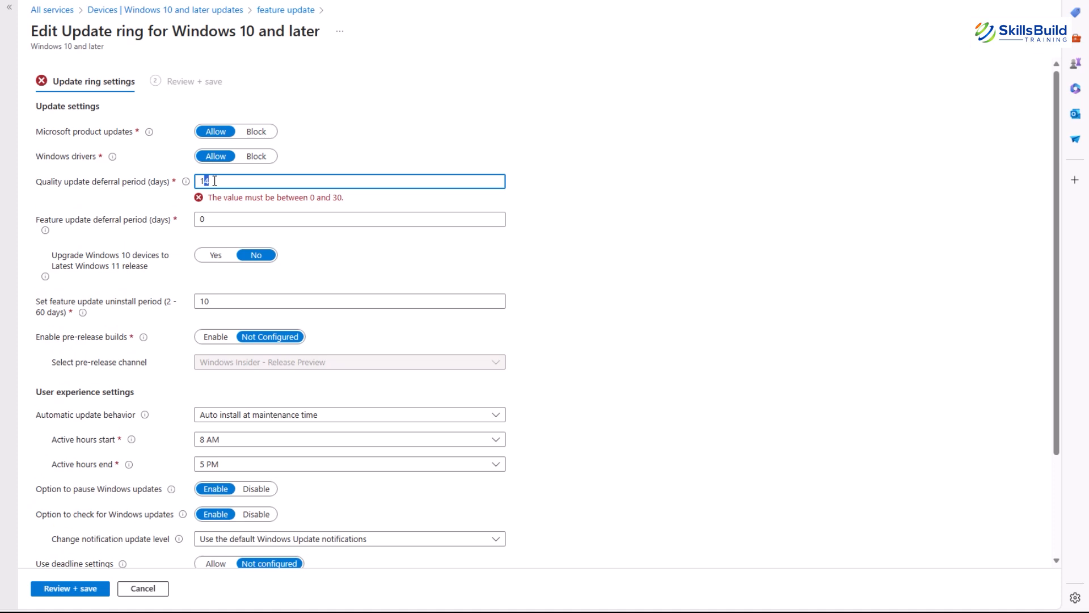
click(215, 181)
click(646, 199)
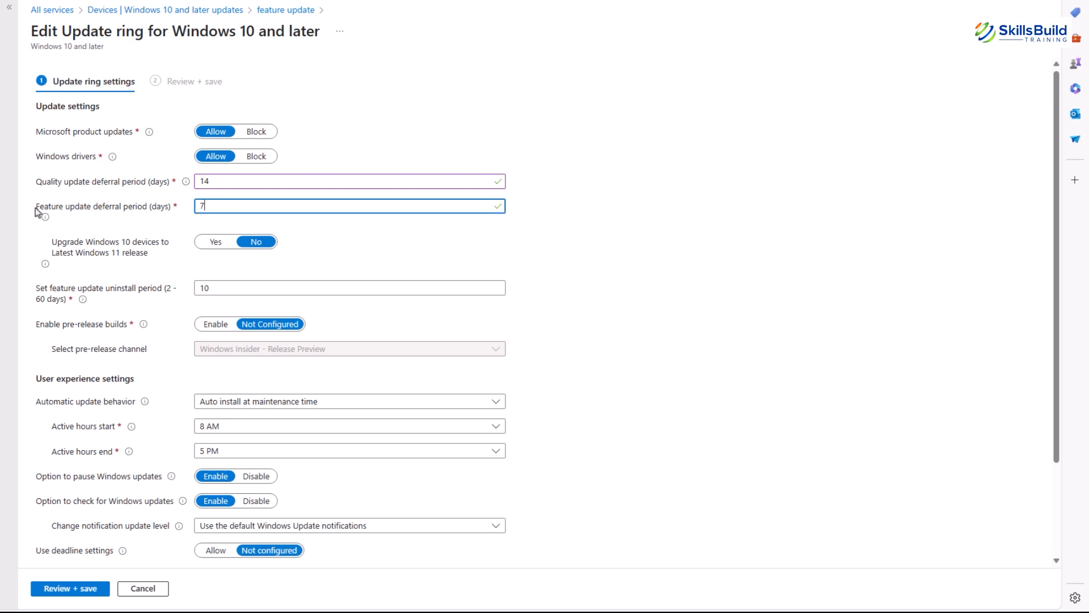
Set the feature update deferral period to 7 days and turn on upgrading Windows 10 devices to the latest Windows 11 release
drag(37, 211, 181, 211)
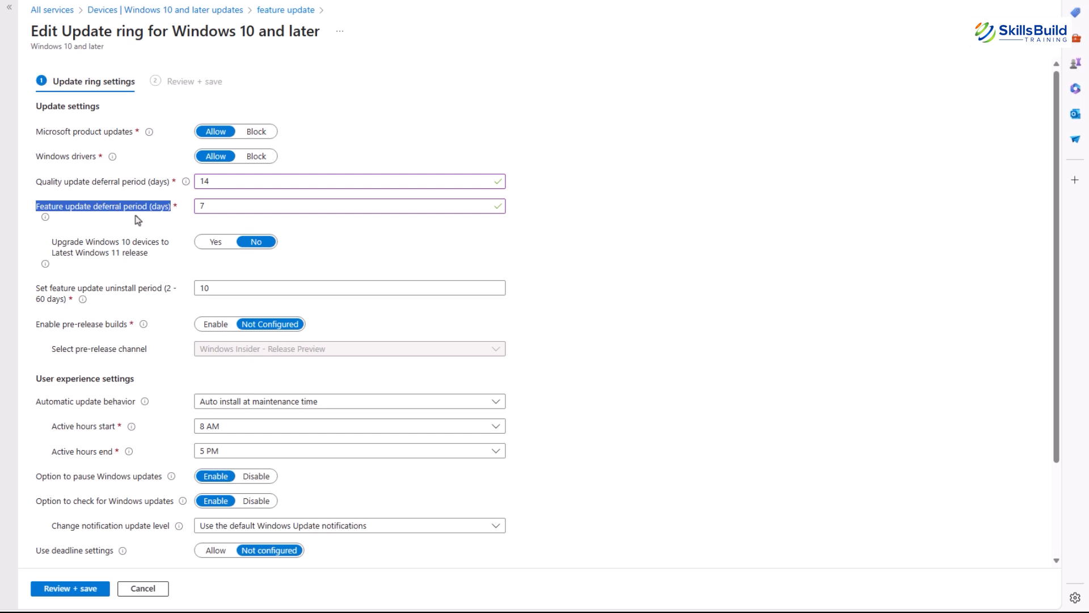
click(210, 206)
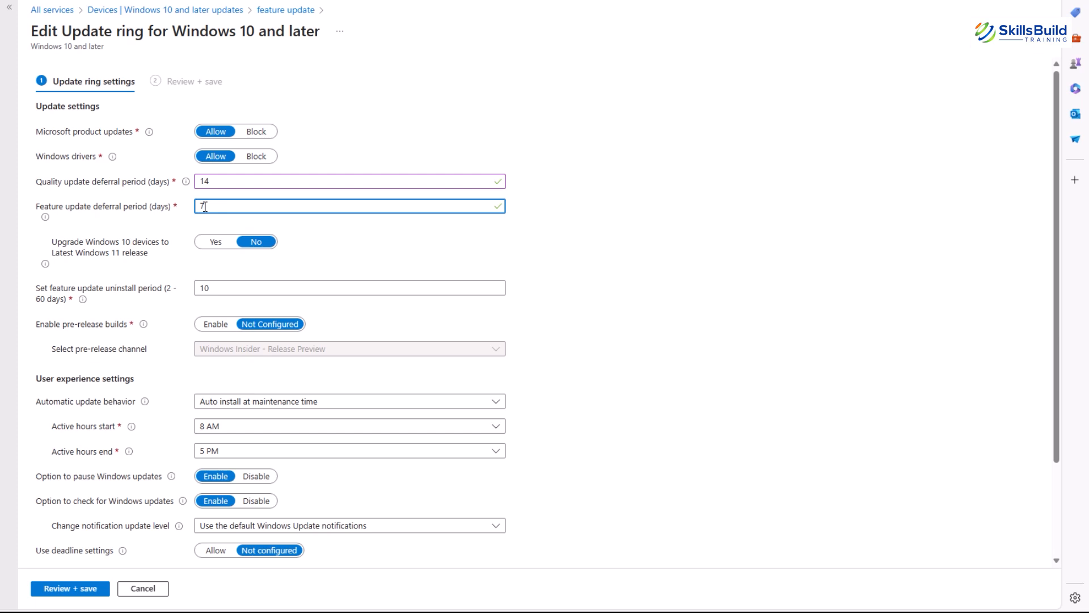
drag(53, 240, 155, 253)
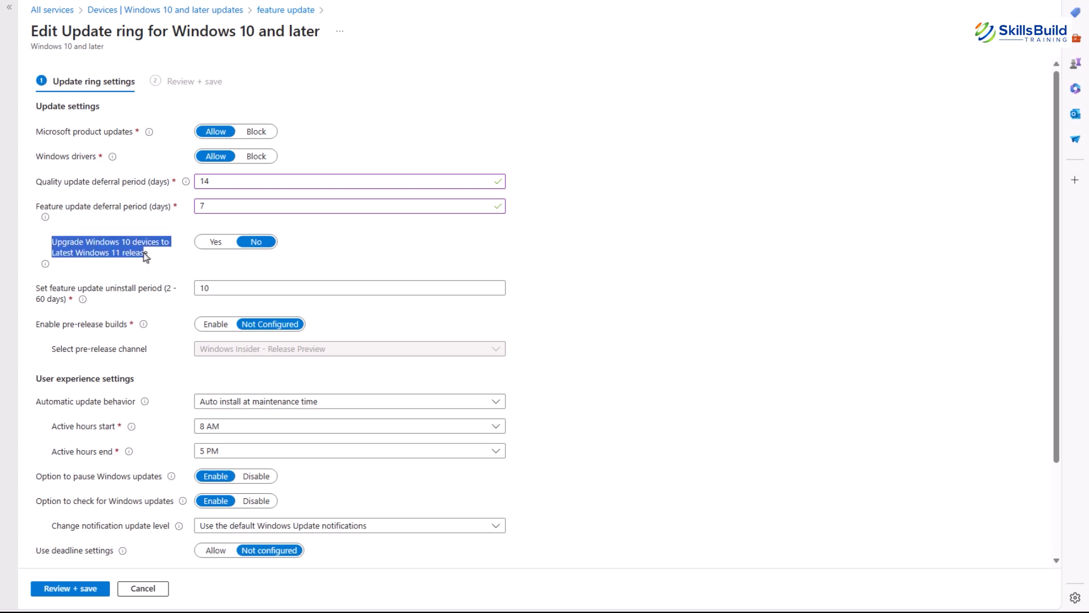
click(222, 244)
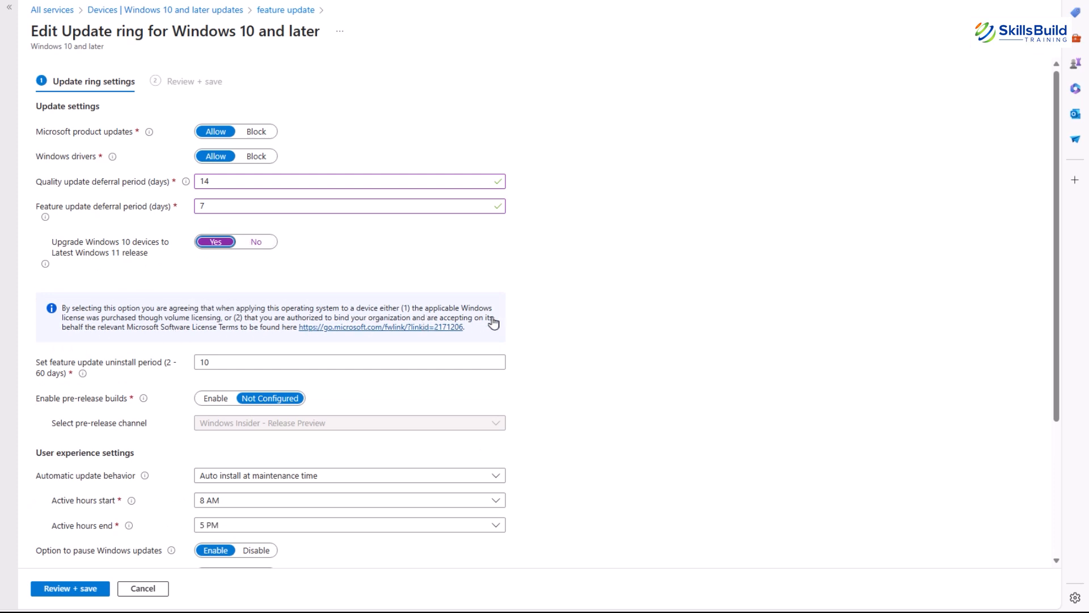
Keep the feature update uninstall period at 10 days and enable pre-release builds on the Windows Insider - Release Preview channel
scroll(493, 322, down, 1)
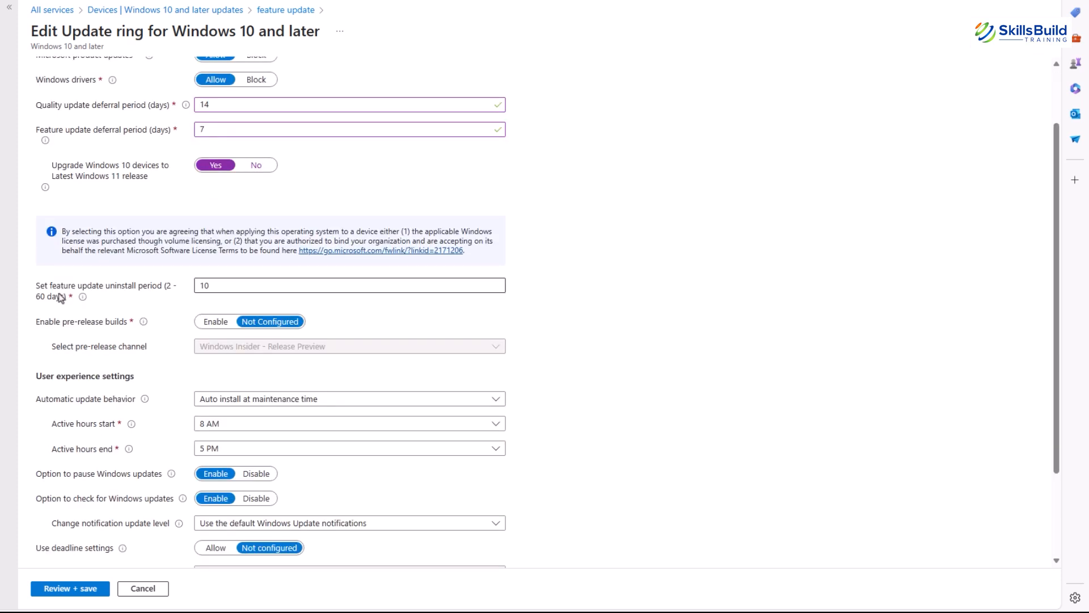
drag(67, 302, 33, 288)
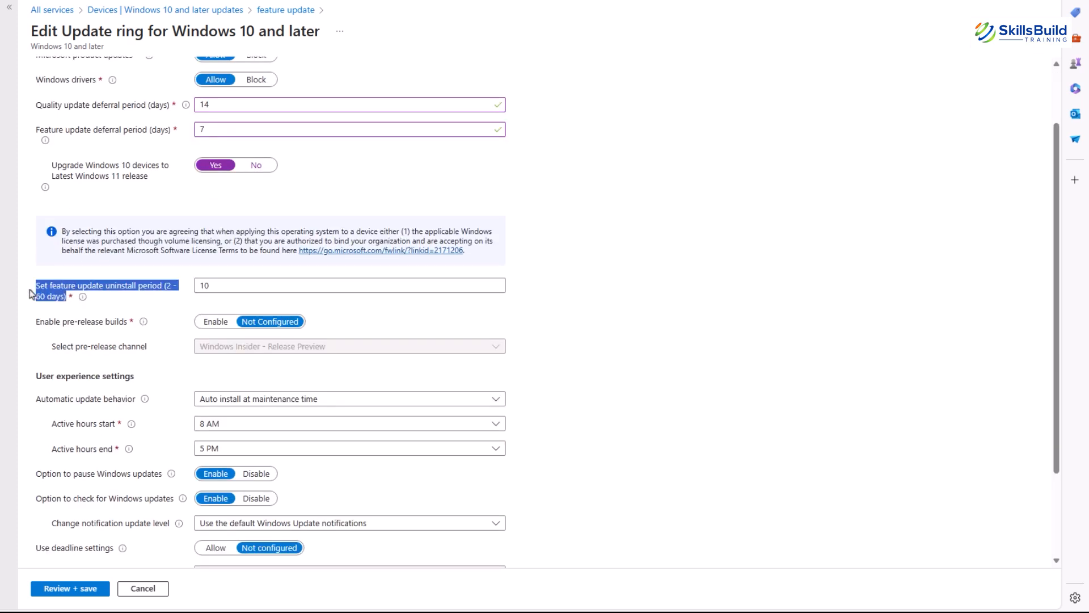
click(223, 287)
drag(215, 285, 195, 287)
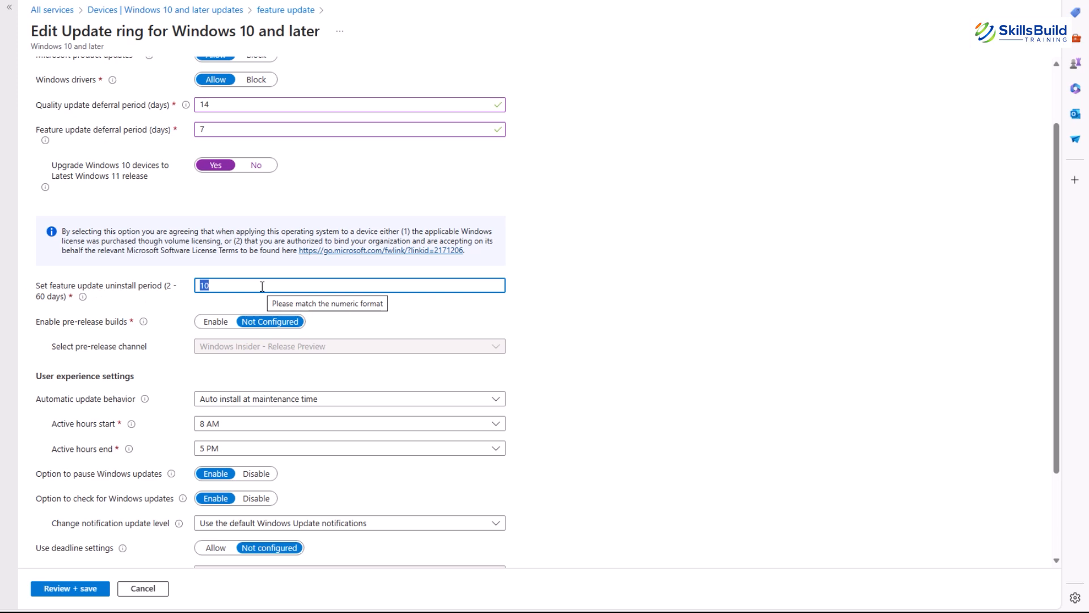
scroll(37, 404, up, 3)
drag(36, 404, 134, 404)
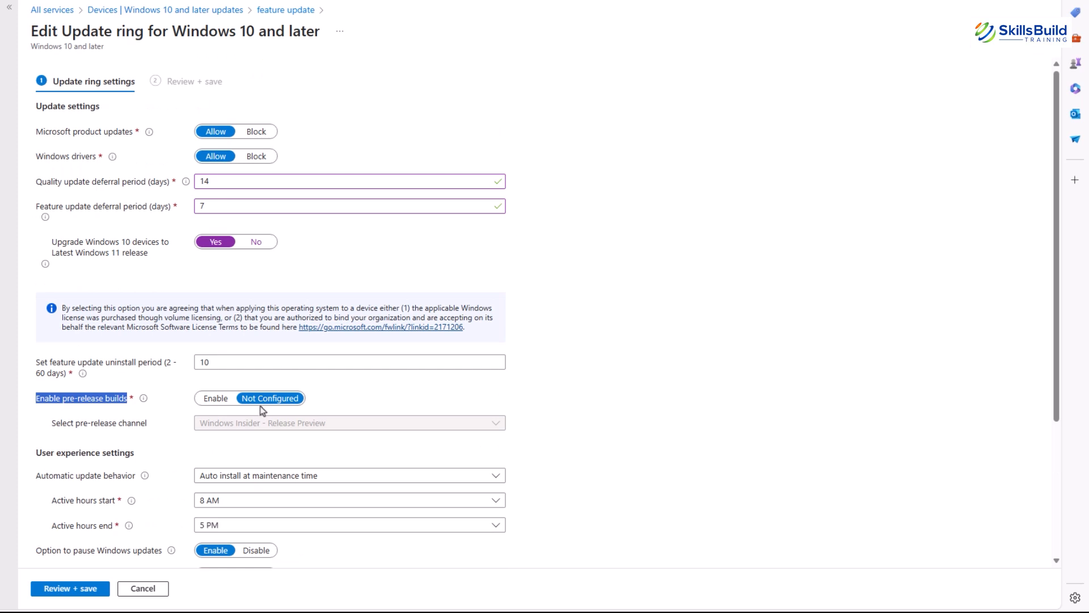
click(224, 402)
click(251, 426)
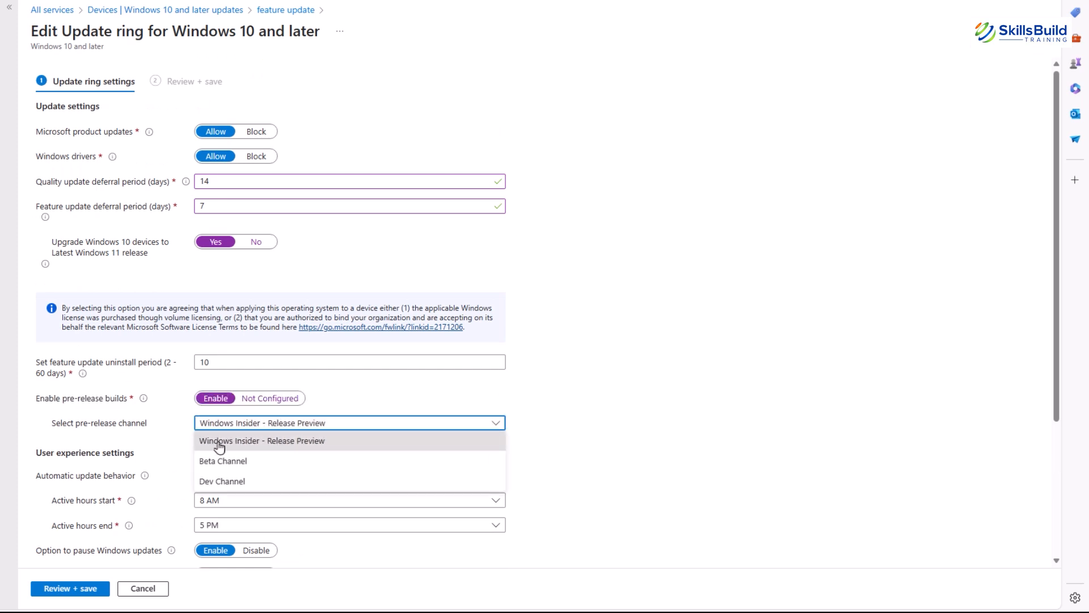
click(267, 448)
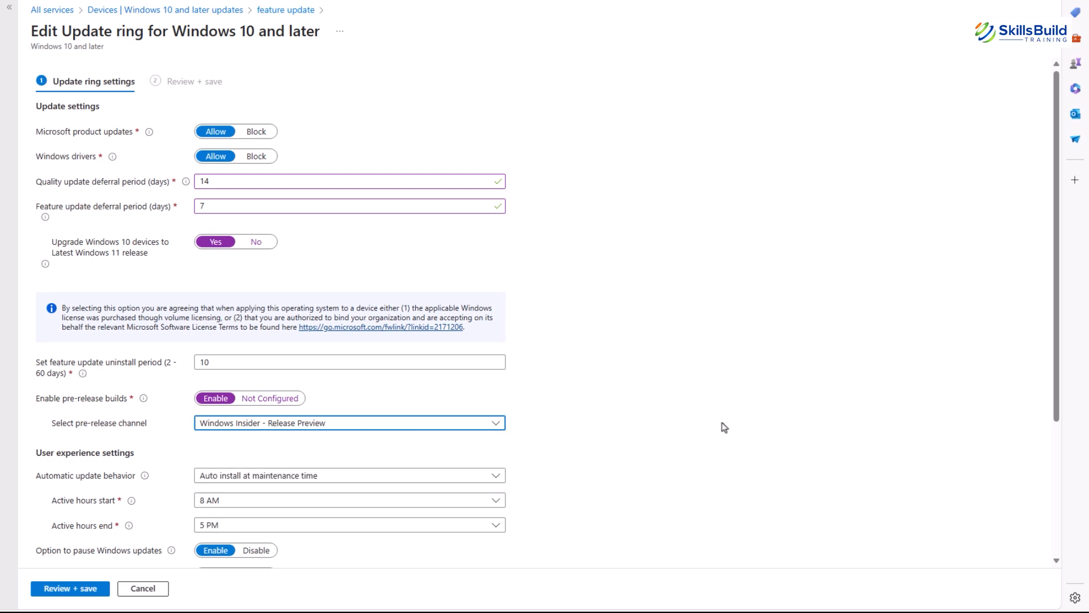
click(227, 422)
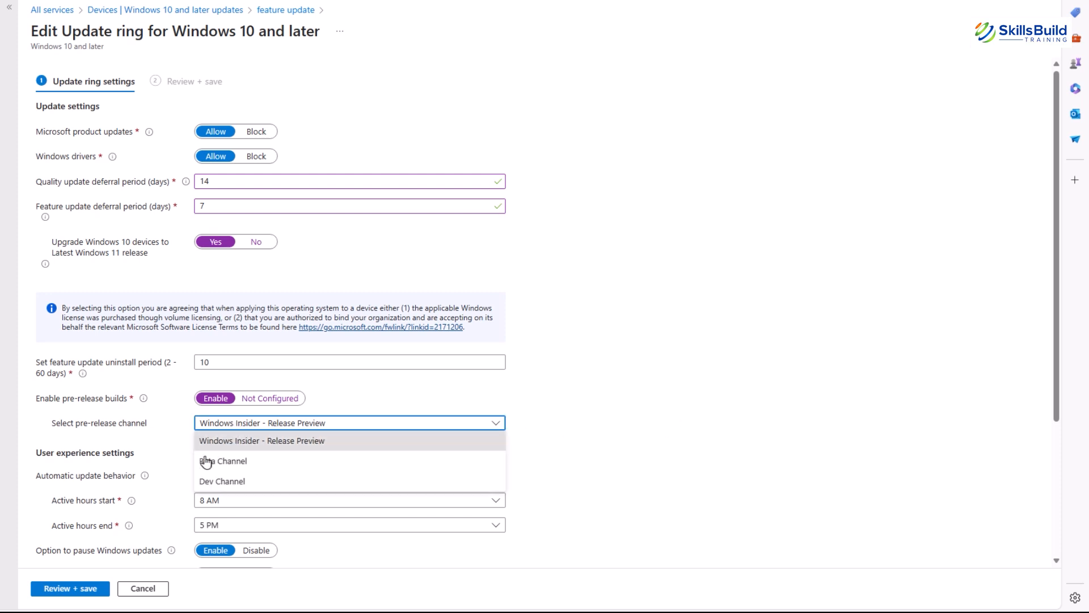
click(235, 445)
click(119, 425)
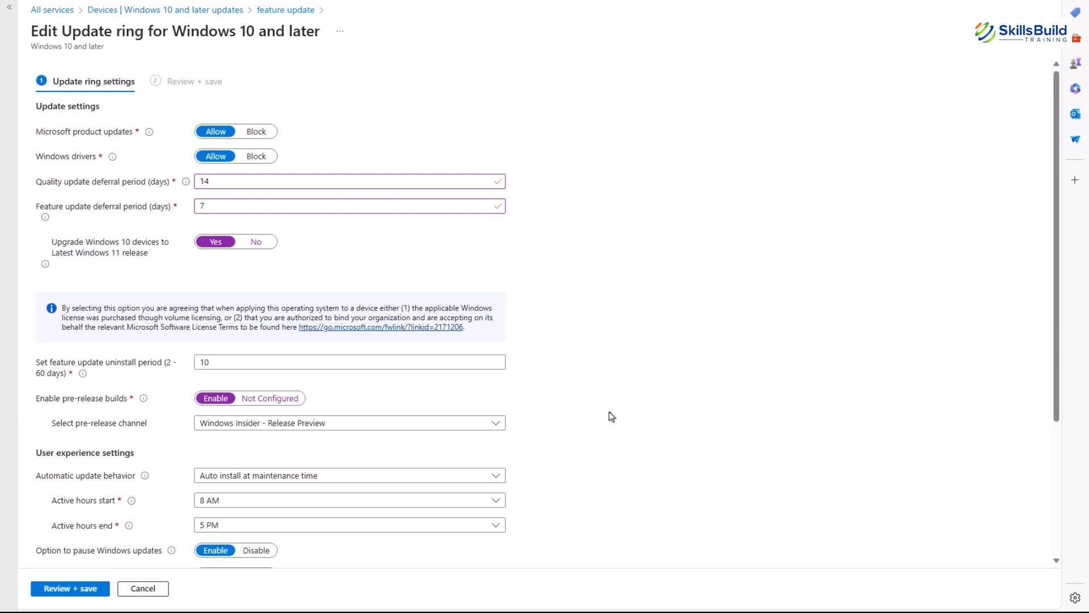
Keep the user experience settings as they are, then review and save the edited update ring
scroll(150, 252, down, 3)
drag(138, 267, 38, 268)
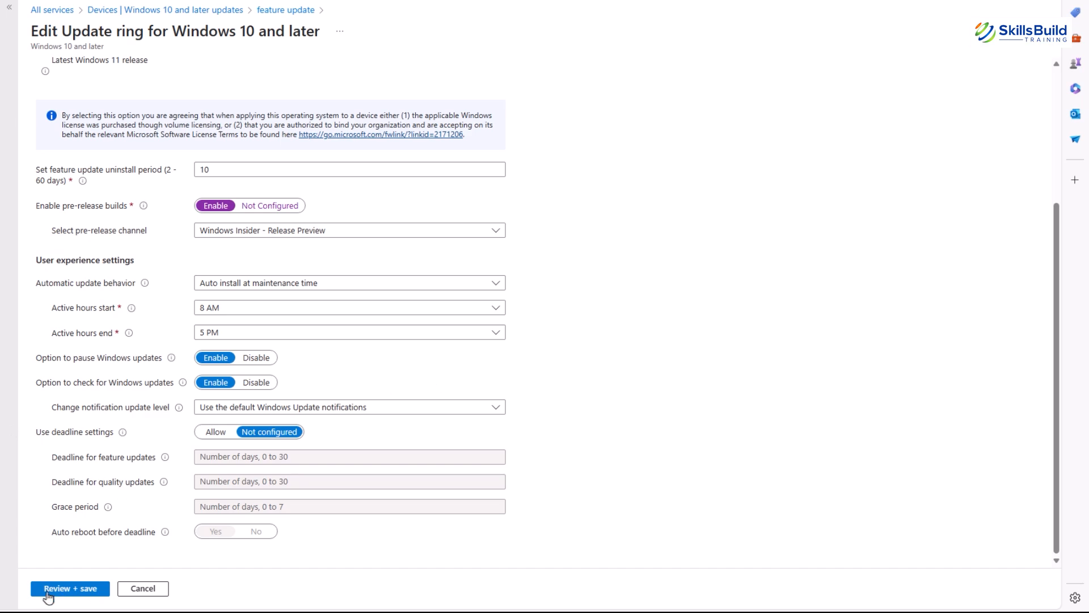
click(67, 590)
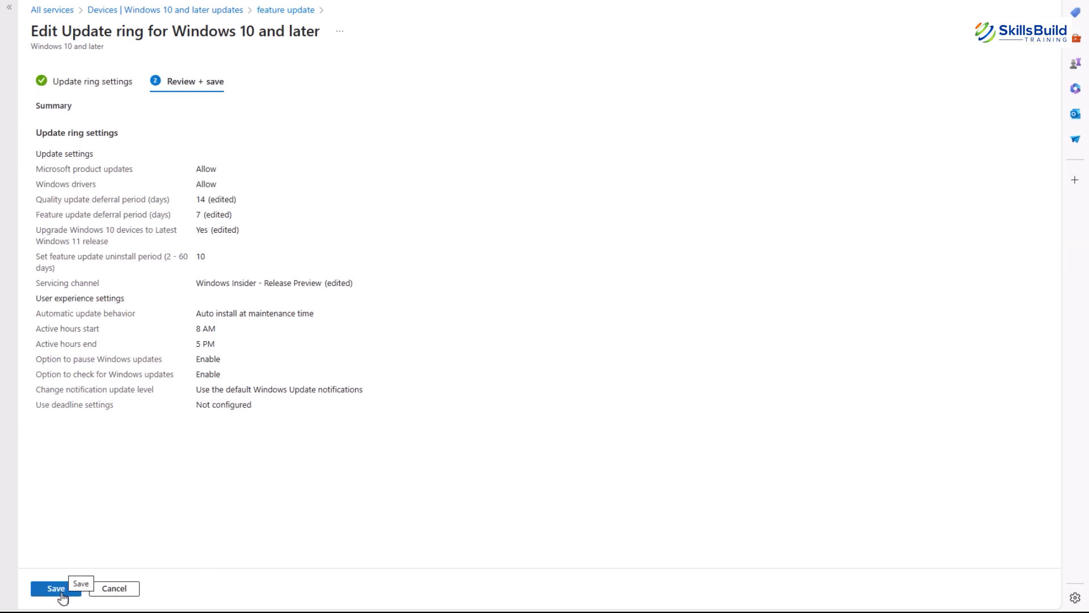
click(61, 593)
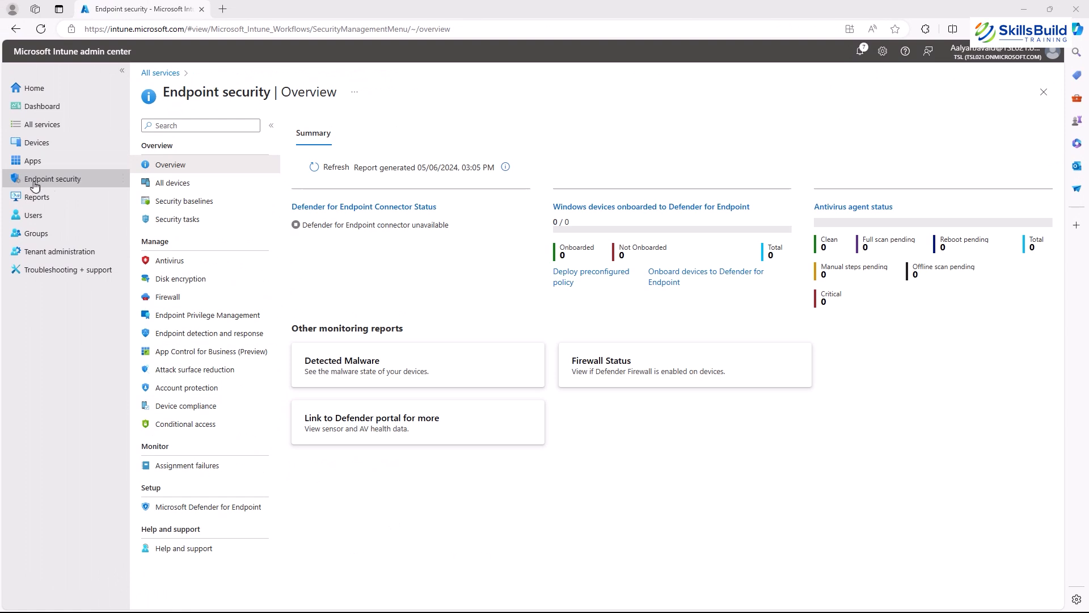
View the Endpoint security overview and dismiss the error notifications
drag(274, 94, 162, 93)
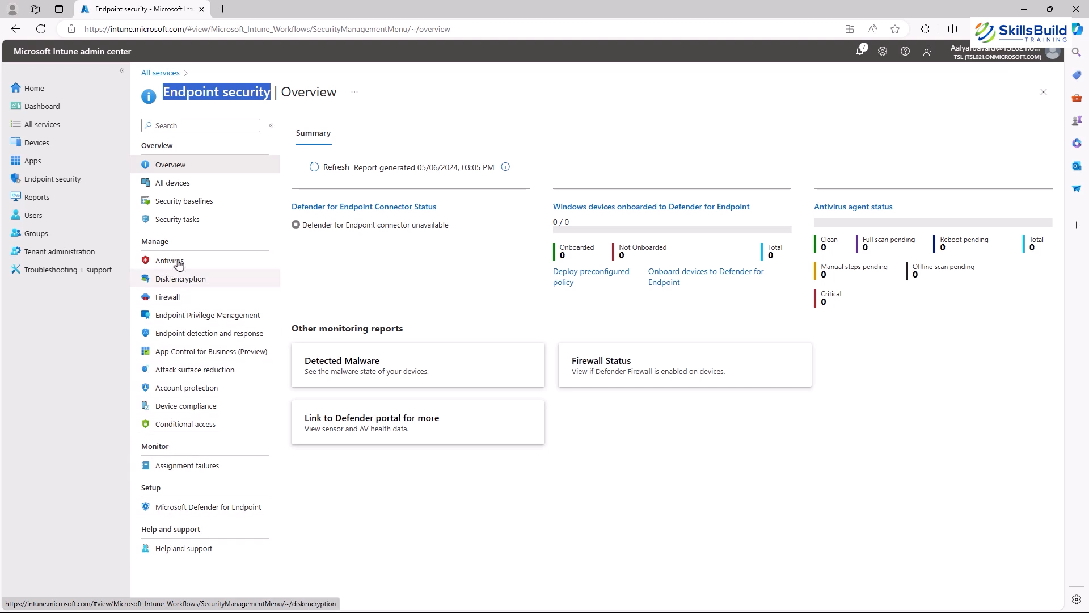
click(407, 261)
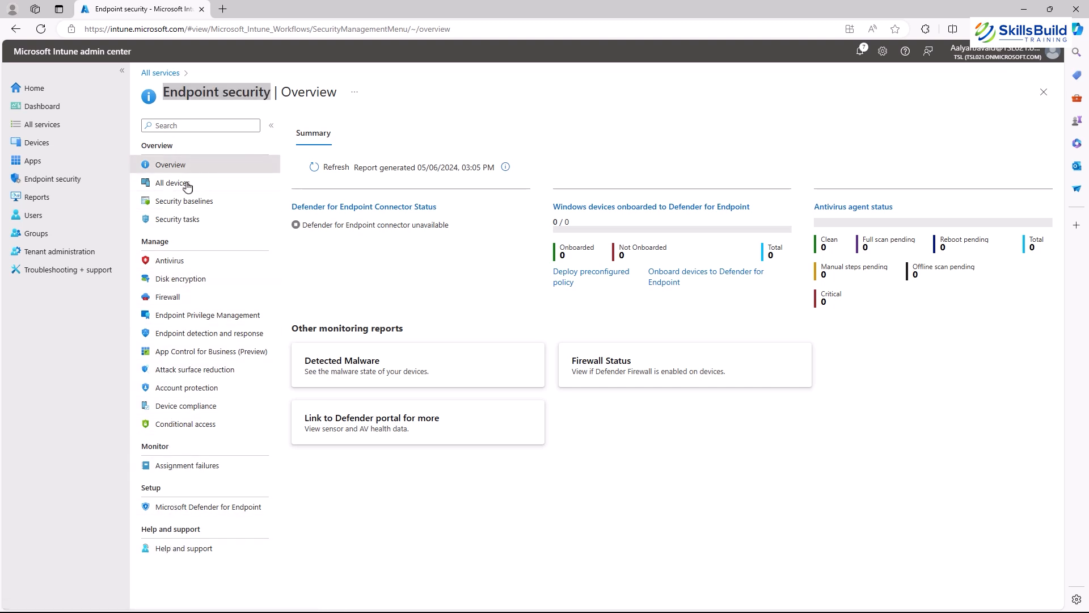
click(171, 164)
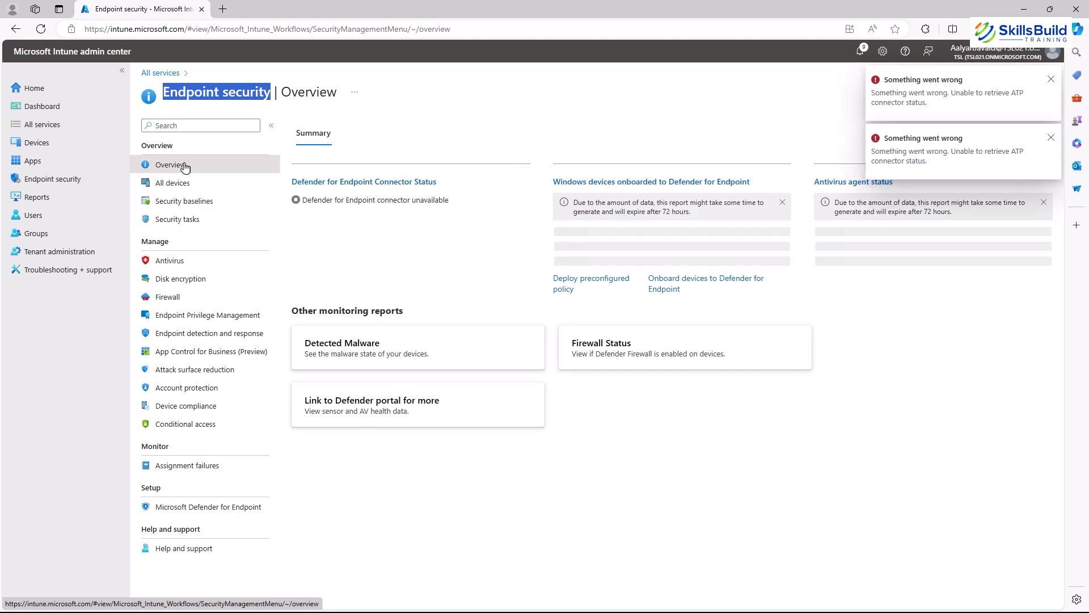
click(1050, 81)
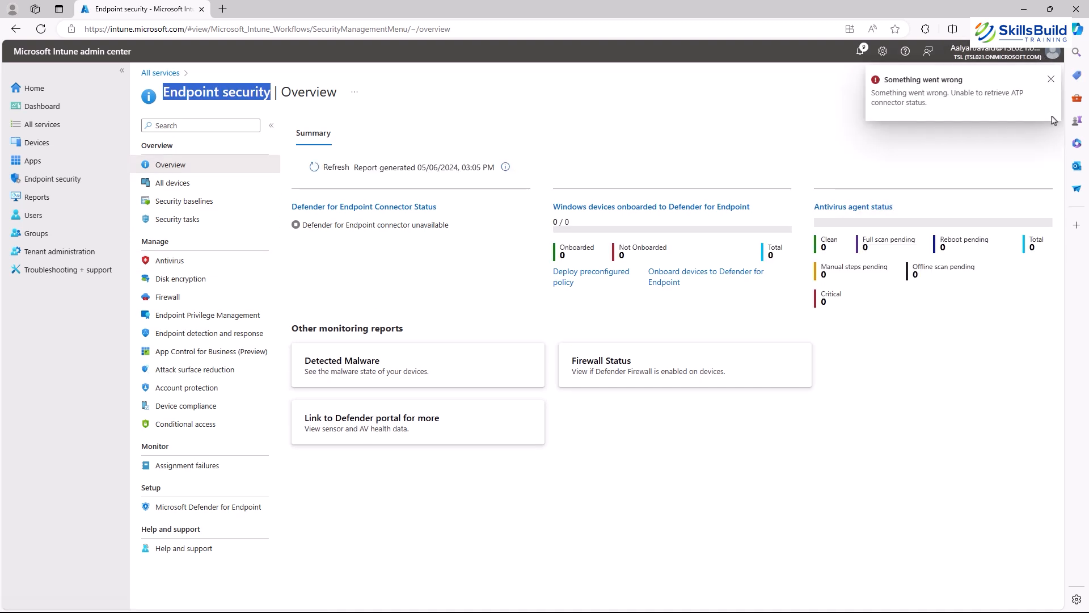
click(1049, 81)
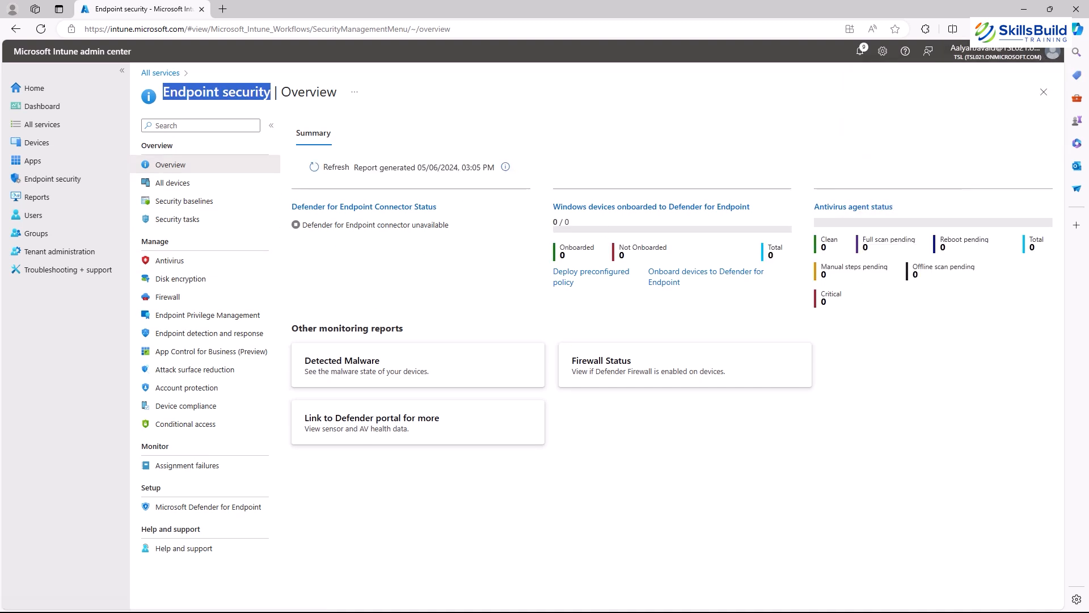